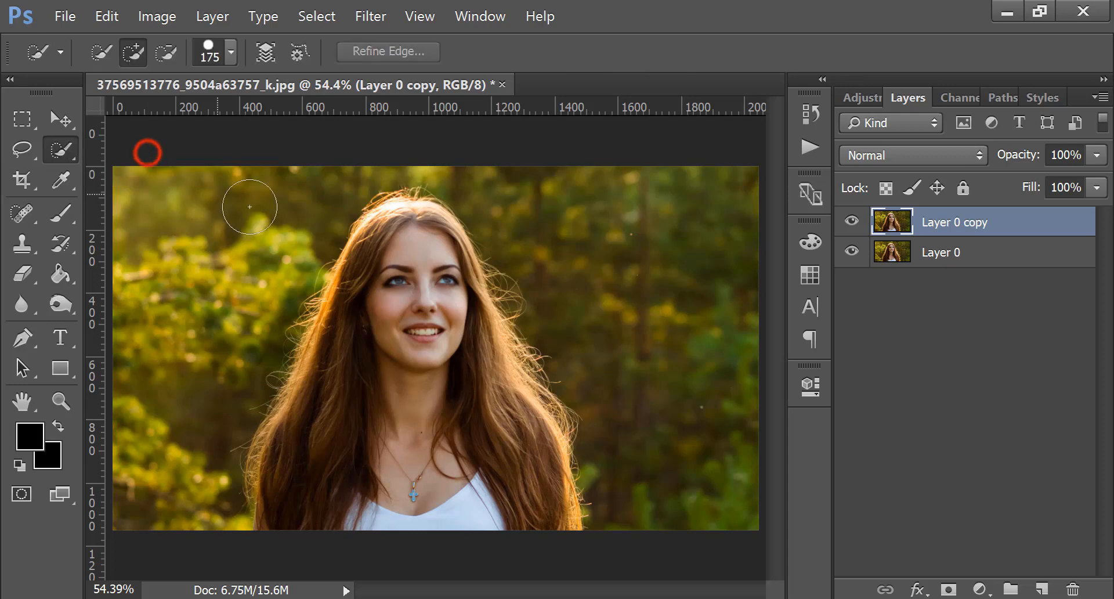
Step: Select the woman on the copied layer with the Quick Selection tool and open Refine Edge for that selection
drag(406, 238, 422, 282)
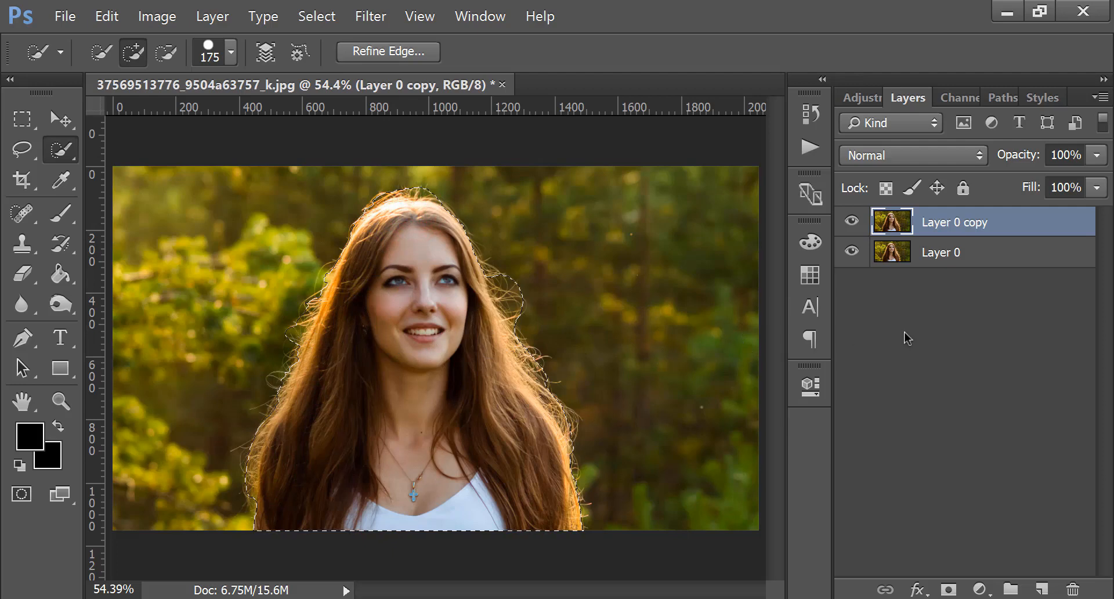
click(412, 52)
drag(558, 8, 872, 35)
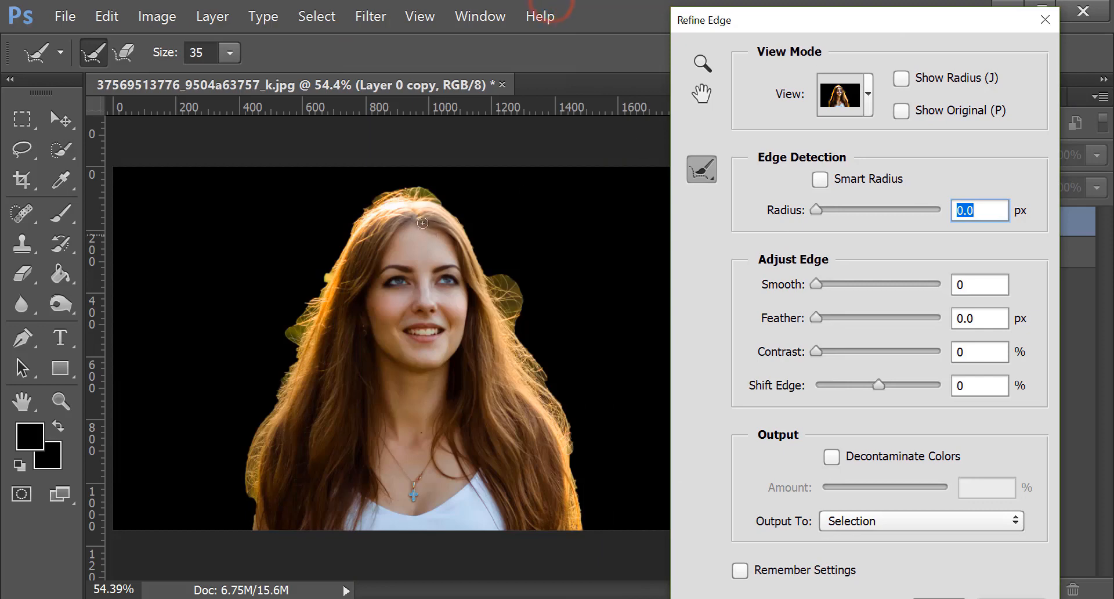
Step: Set the edge refinement to Smart Radius at 2.1 px, Smooth 11 and Shift Edge -50%, with Decontaminate Colors enabled
click(830, 207)
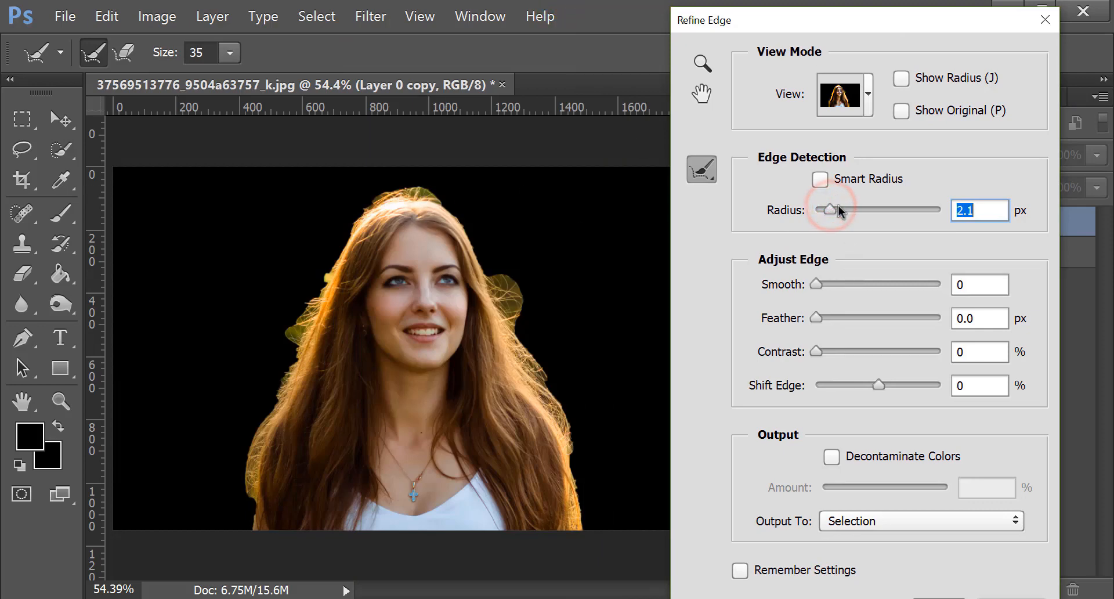
click(820, 180)
click(832, 456)
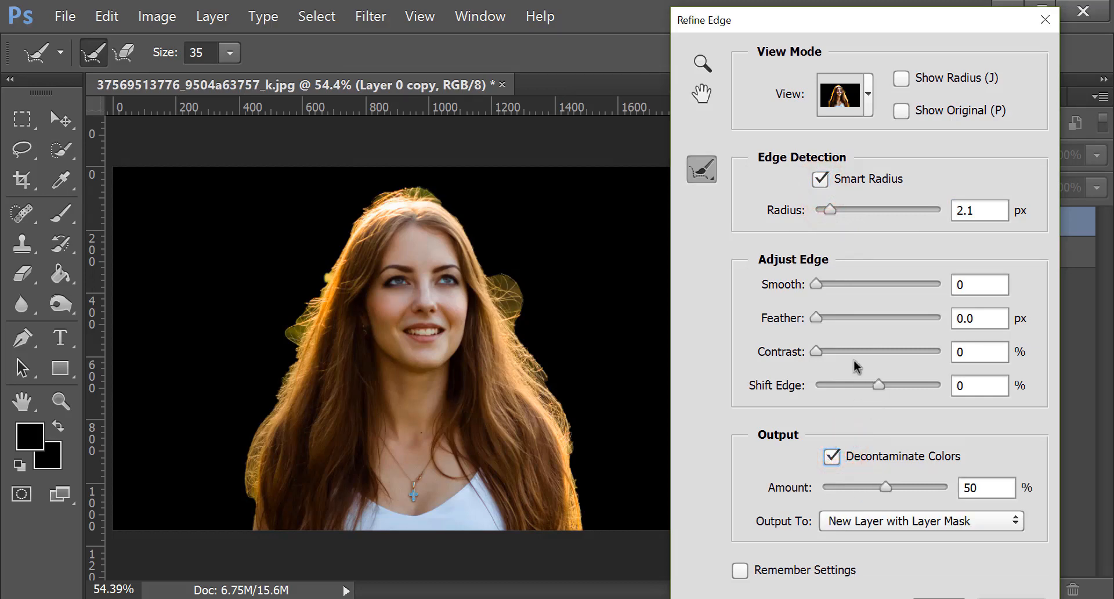
click(823, 285)
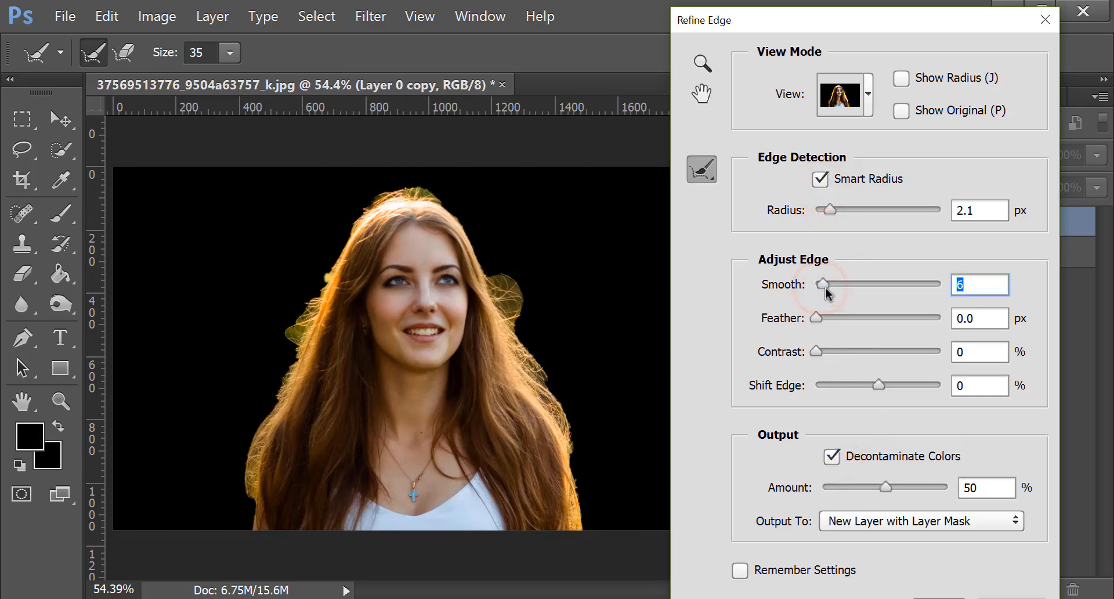
drag(829, 289, 830, 289)
drag(880, 389, 847, 384)
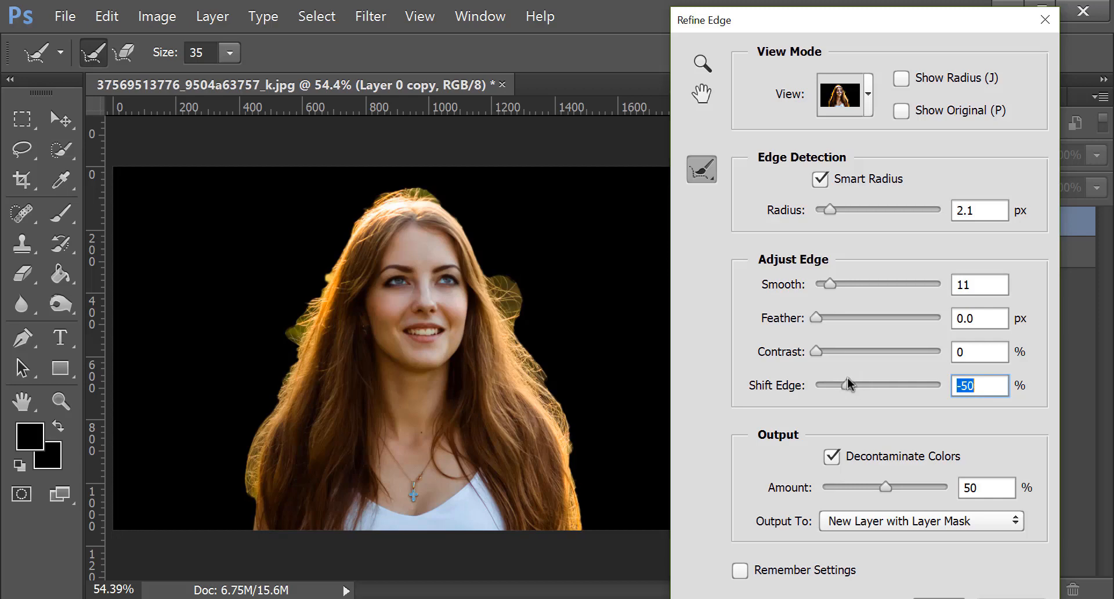
Step: Brush over the hair edges around the head and down both sides to refine them, and output to a new layer with layer mask
mouse_move(428, 203)
mouse_down()
mouse_move(396, 194)
mouse_move(438, 197)
mouse_move(454, 219)
mouse_move(421, 189)
mouse_move(381, 200)
mouse_up()
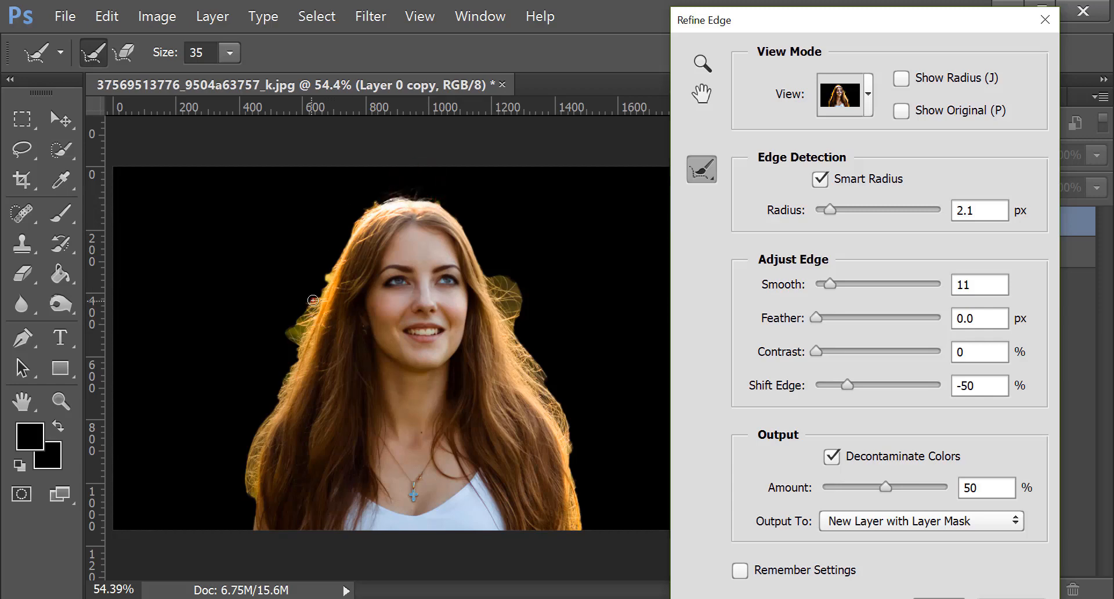
mouse_move(313, 299)
mouse_down()
mouse_move(296, 340)
mouse_move(317, 312)
mouse_up()
click(329, 273)
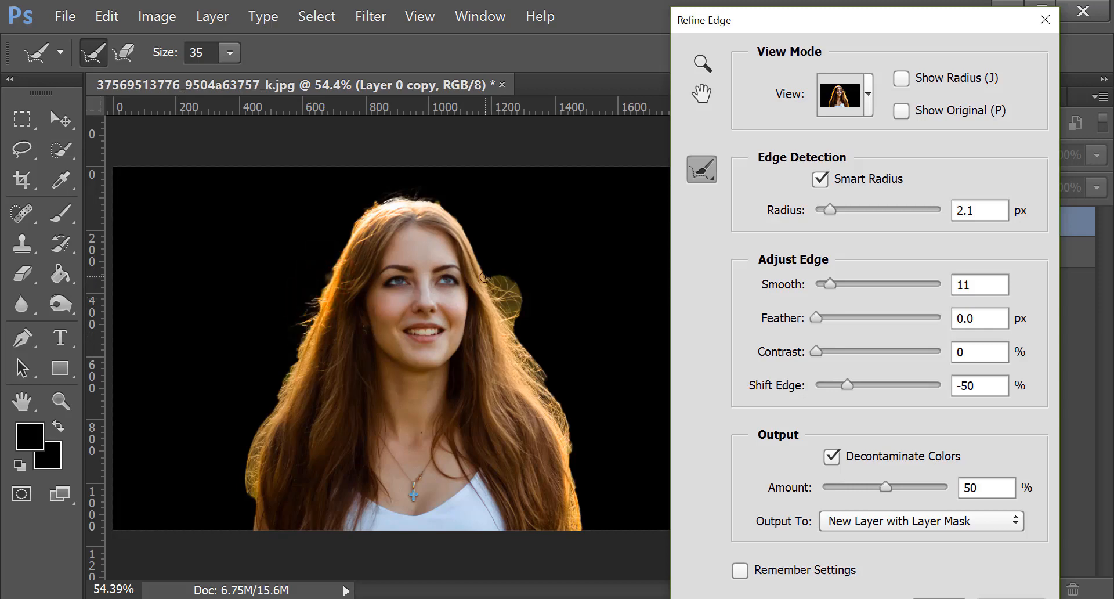
click(504, 280)
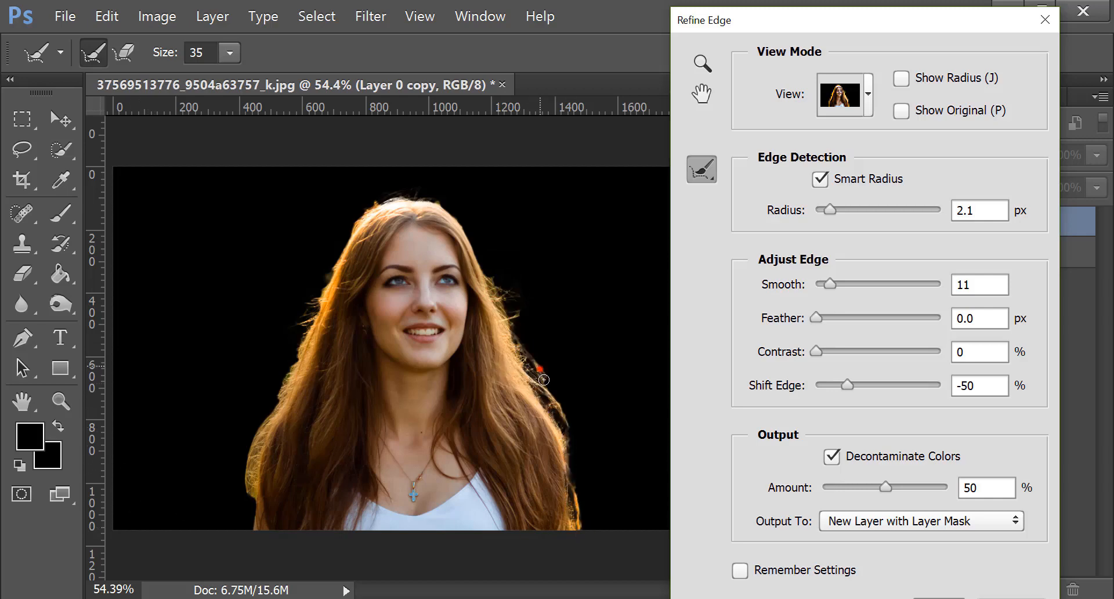
drag(544, 380, 572, 441)
drag(579, 479, 582, 532)
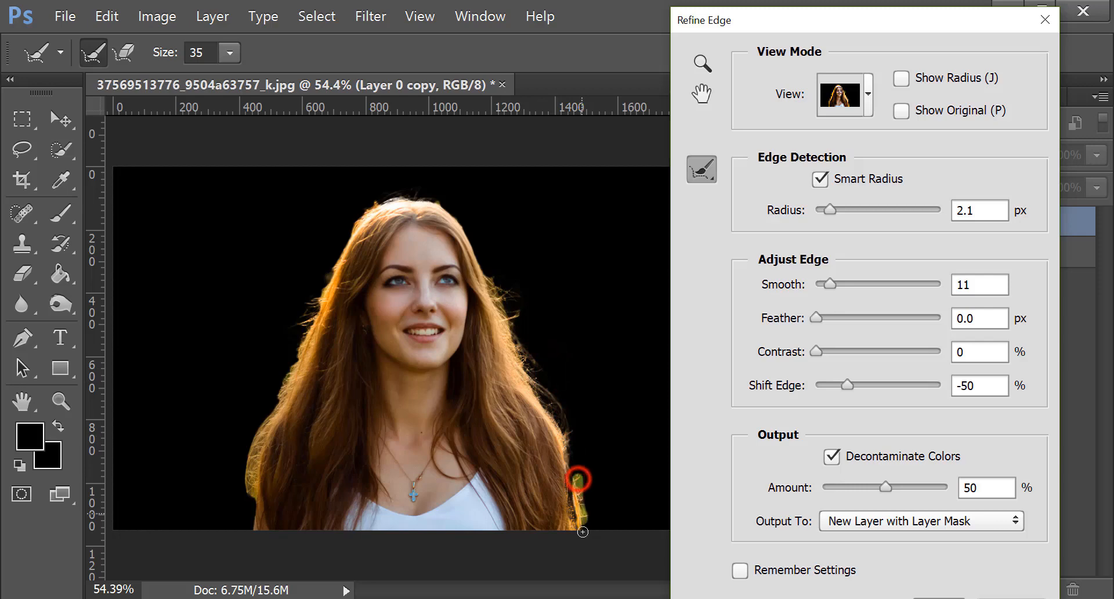
drag(255, 437, 248, 495)
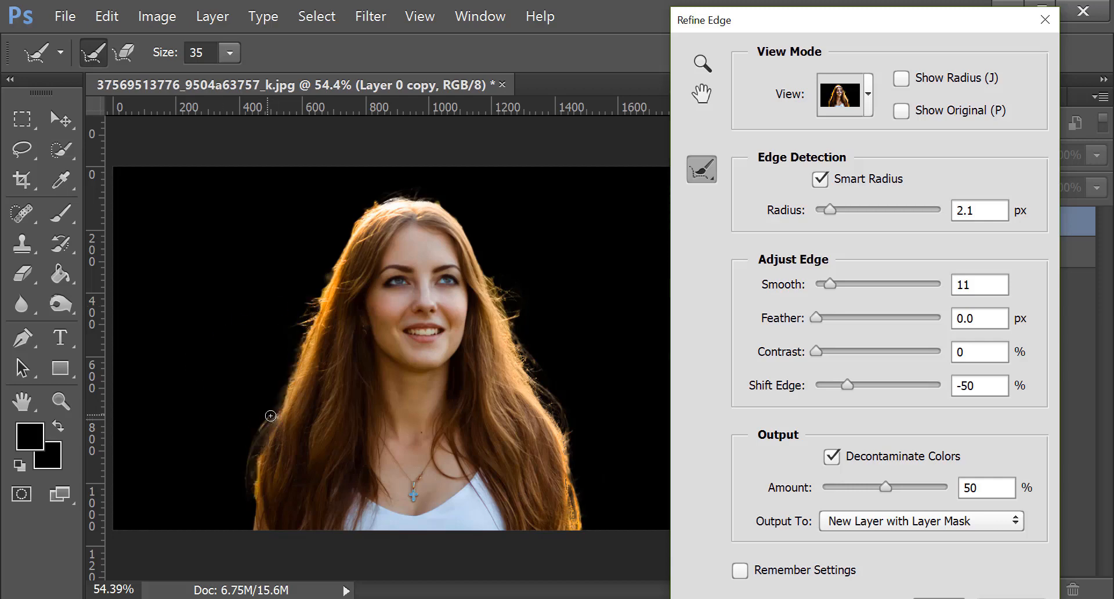
mouse_move(268, 414)
mouse_down()
mouse_move(251, 451)
mouse_move(257, 491)
mouse_up()
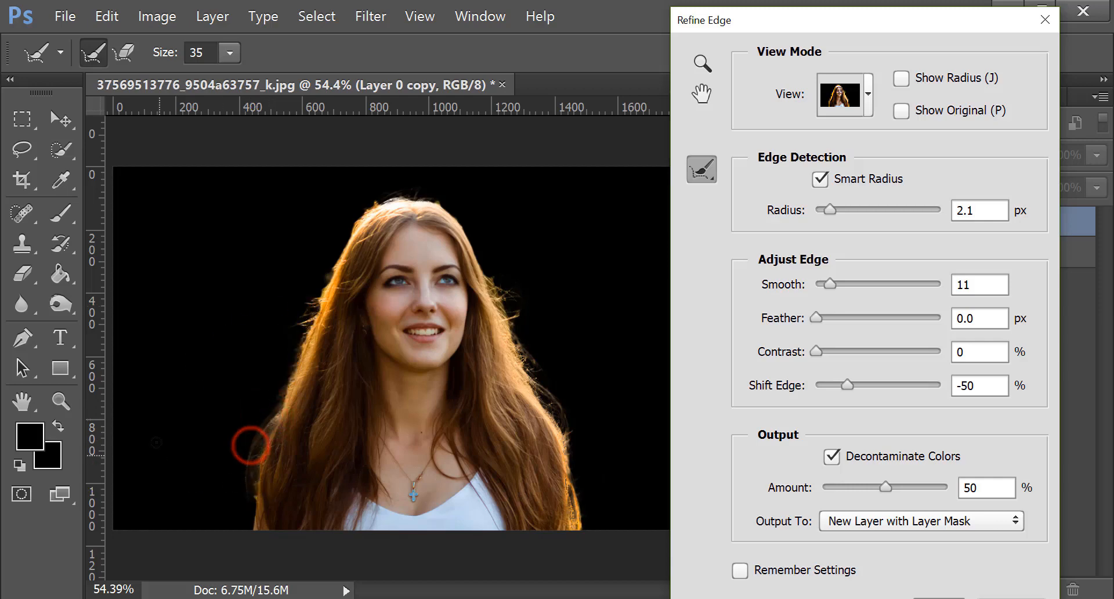
mouse_move(368, 210)
mouse_down()
mouse_move(406, 193)
mouse_move(429, 200)
mouse_up()
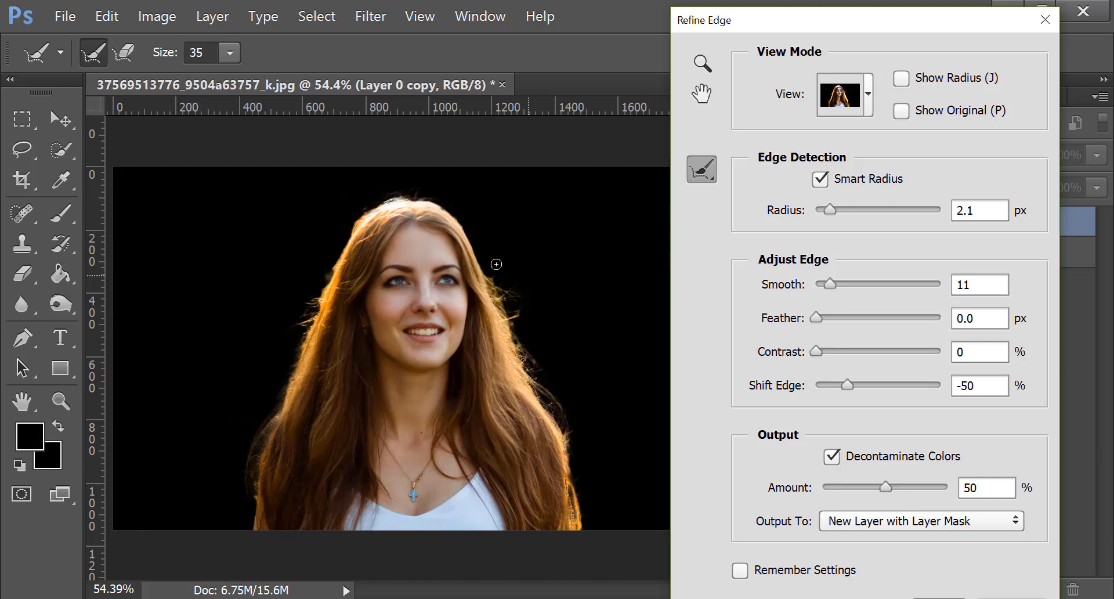
drag(333, 268, 321, 299)
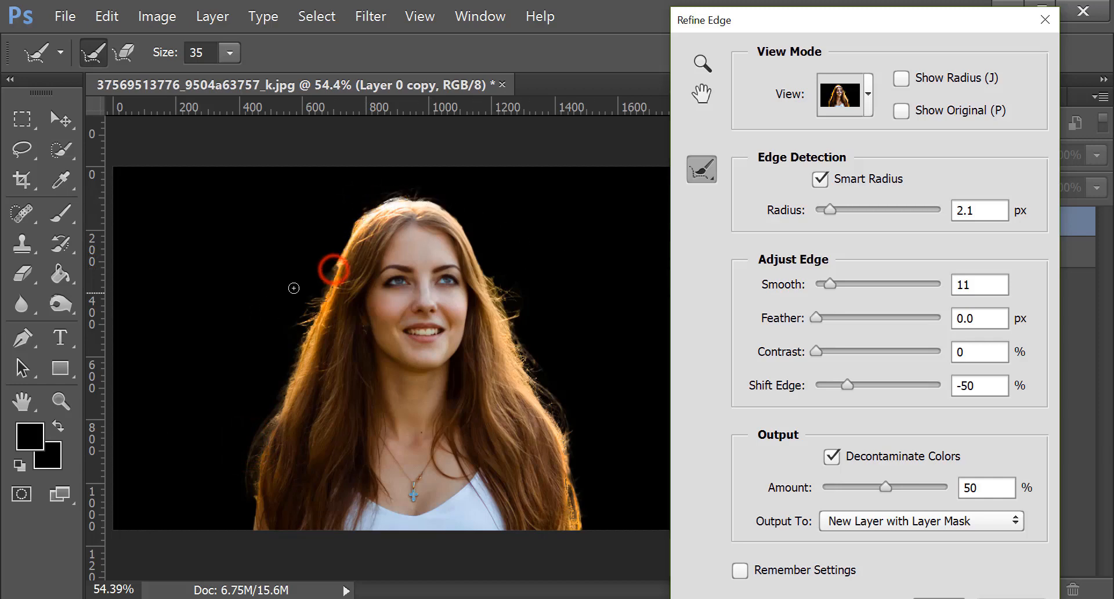
mouse_move(338, 259)
mouse_down()
mouse_move(291, 308)
mouse_move(328, 299)
mouse_move(323, 244)
mouse_up()
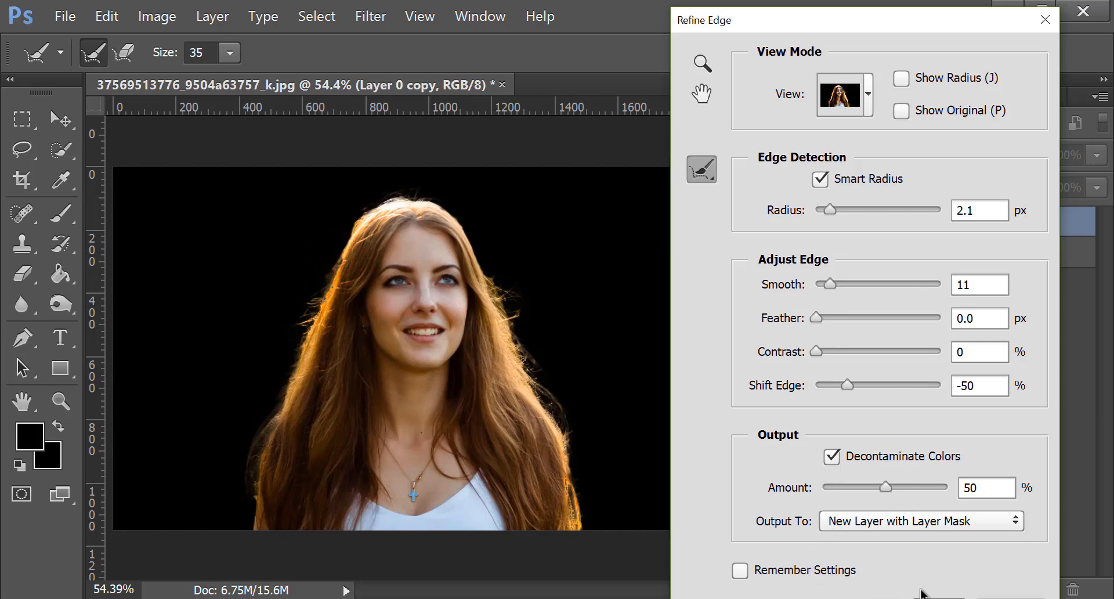
drag(732, 26, 731, 19)
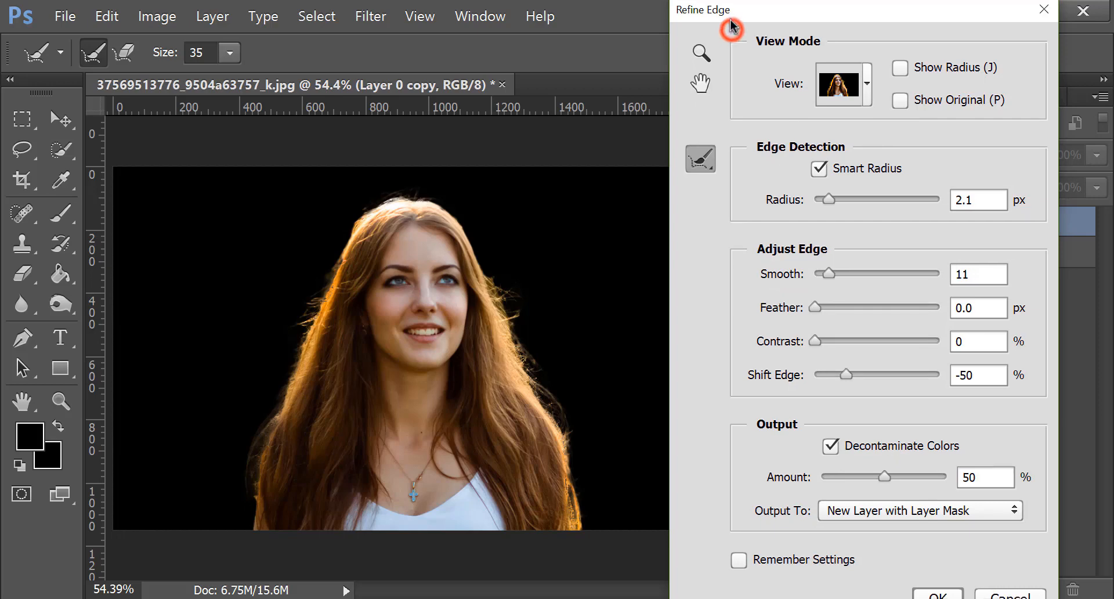
click(949, 595)
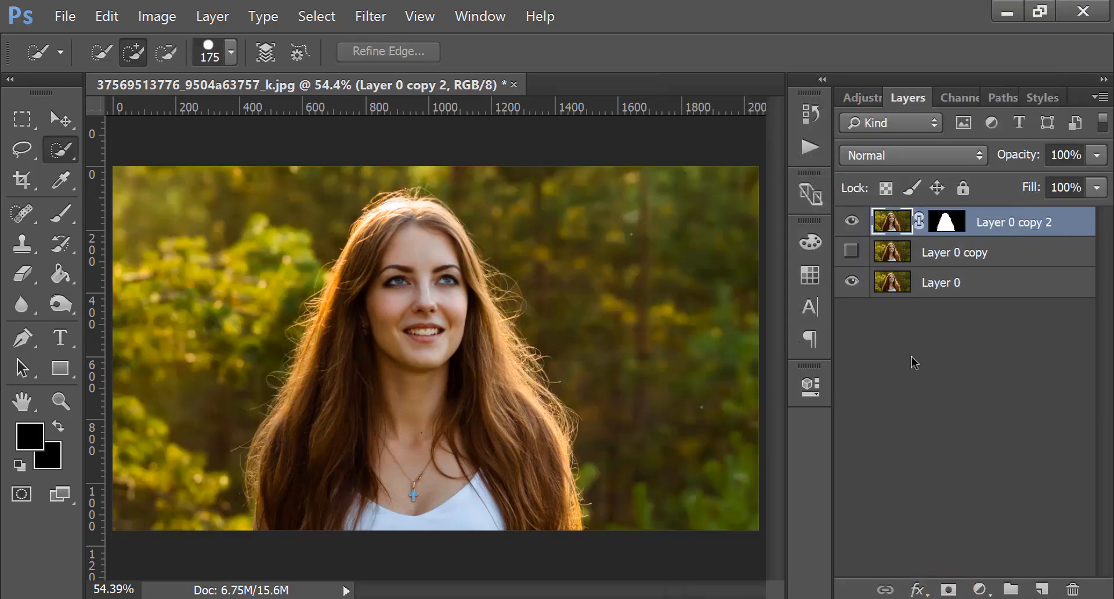
Step: Load the woman's mask as a selection, hide Layer 0 copy 2, and make Layer 0 copy visible and active
ctrl+click(944, 222)
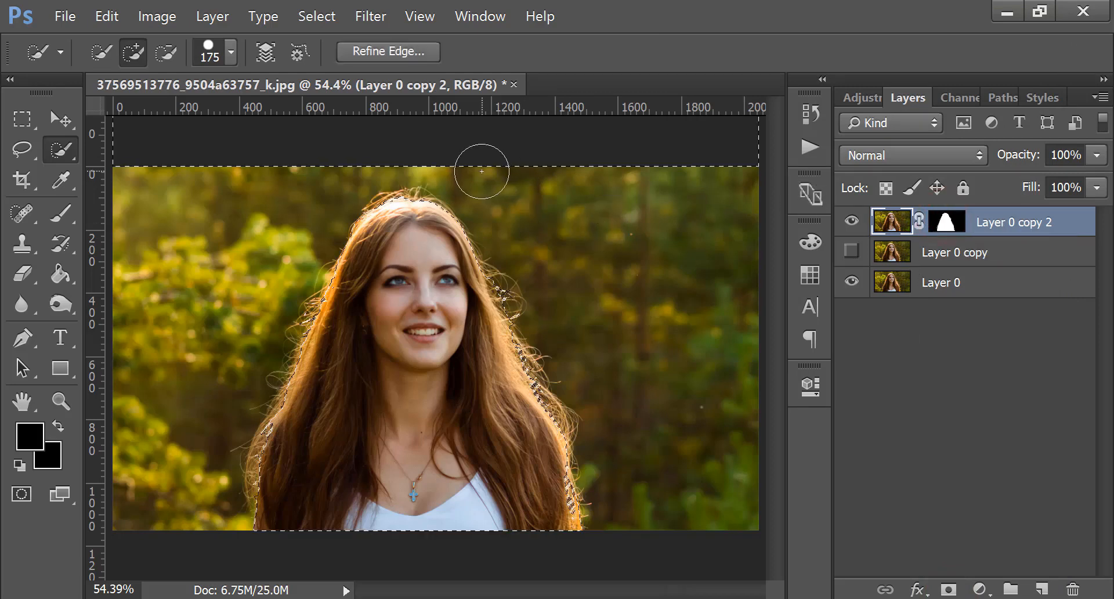
click(420, 277)
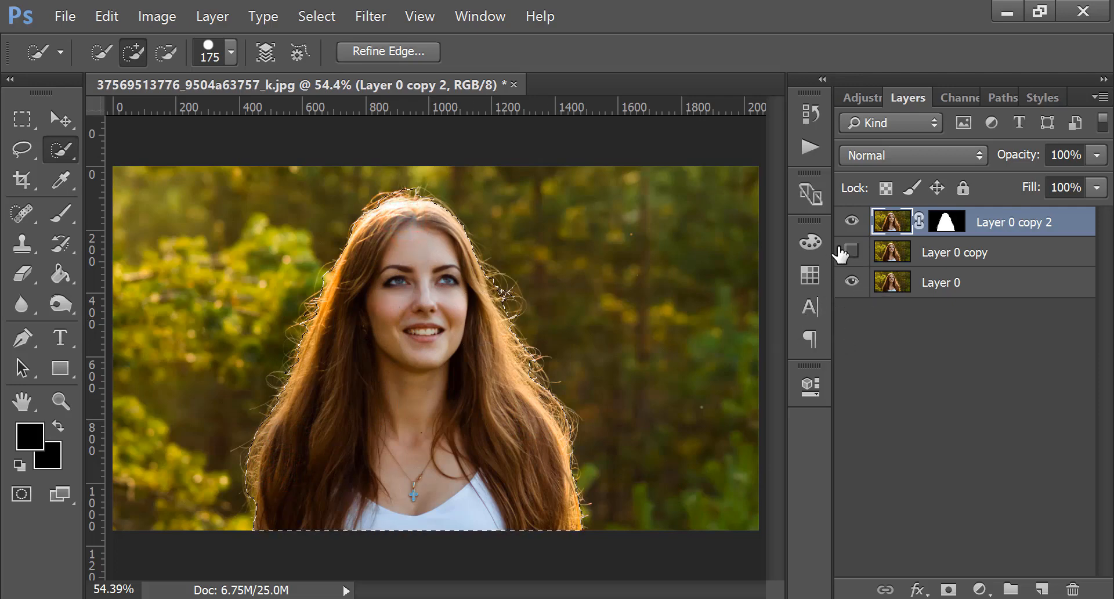
click(850, 250)
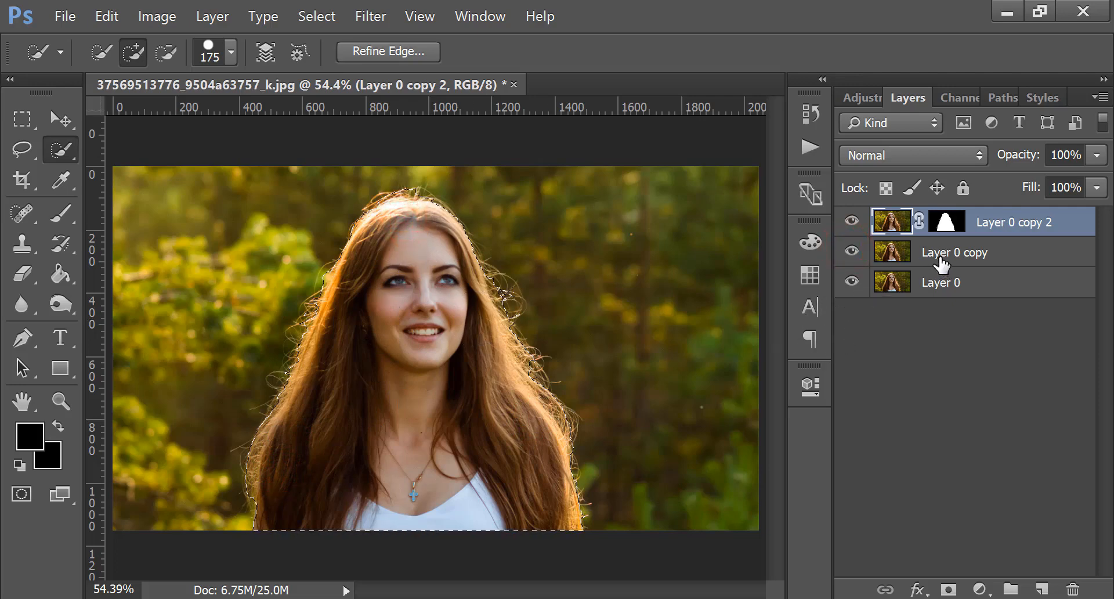
click(963, 250)
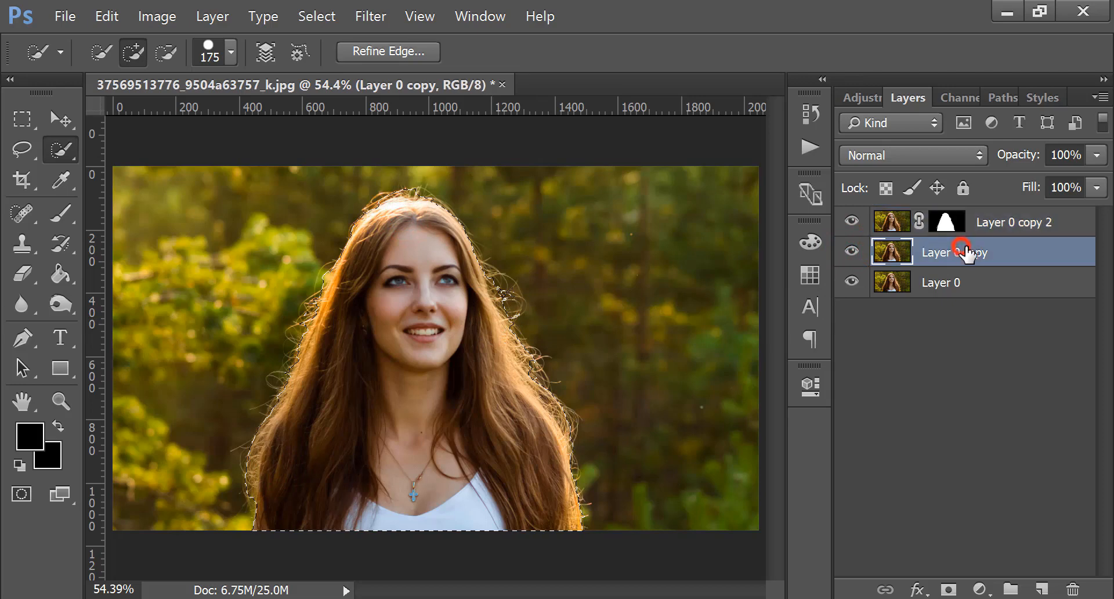
click(851, 220)
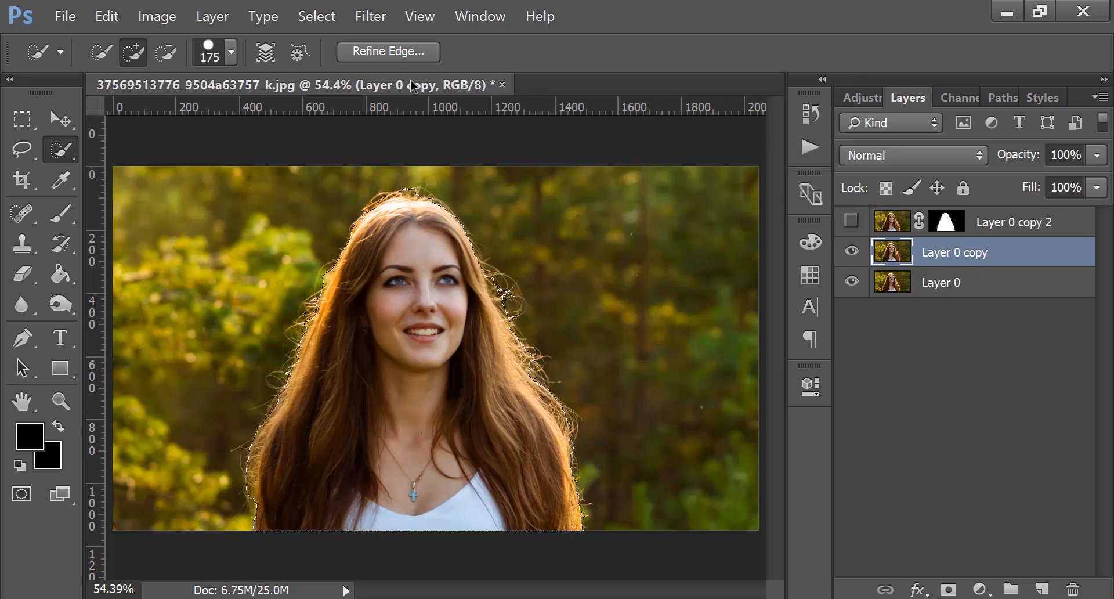
Step: Expand the selection around the woman by 30 pixels
click(314, 16)
mouse_move(455, 242)
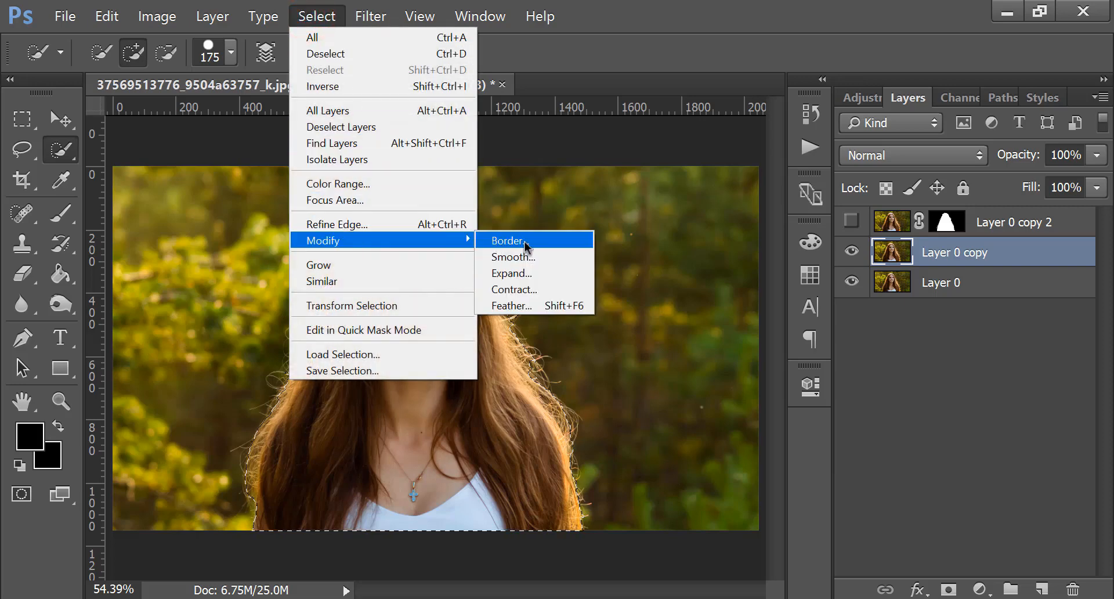
click(511, 281)
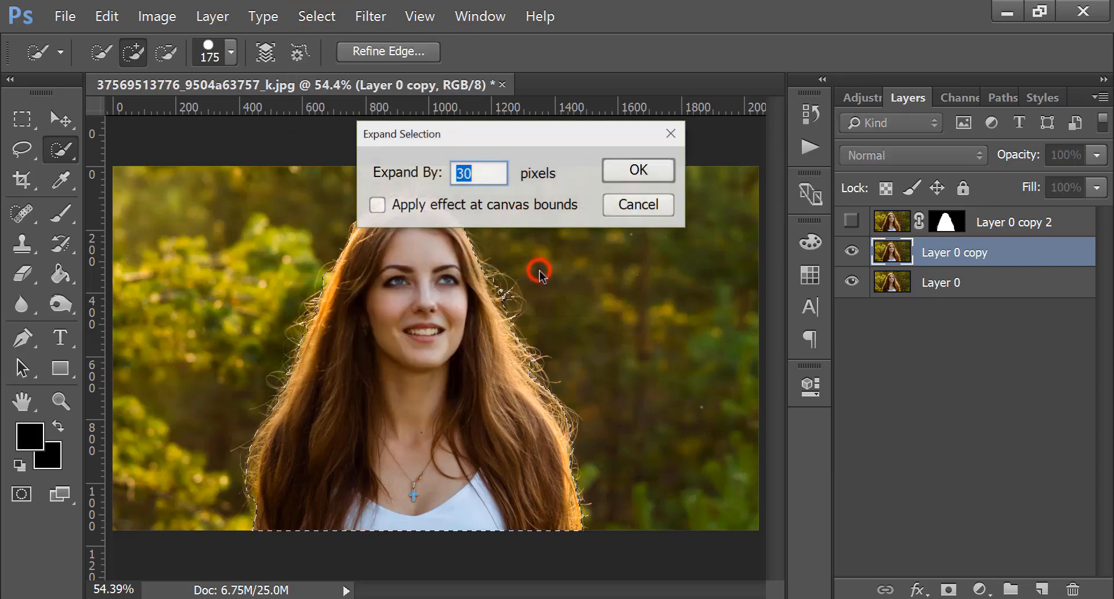
click(660, 171)
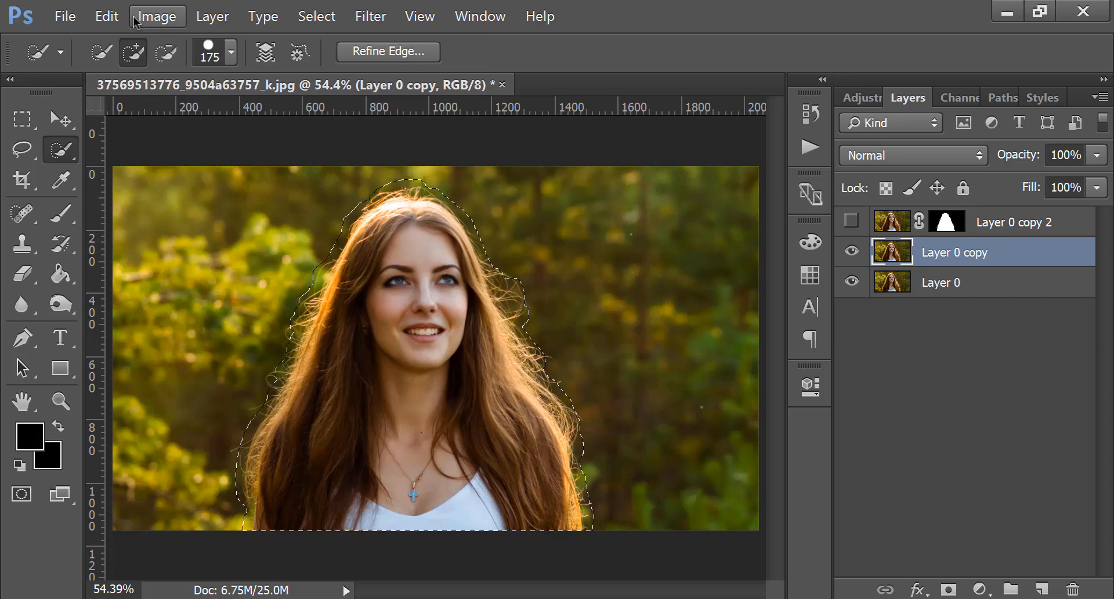
Step: Fill the expanded selection on Layer 0 copy with Content-Aware contents, and deselect
click(110, 17)
click(201, 254)
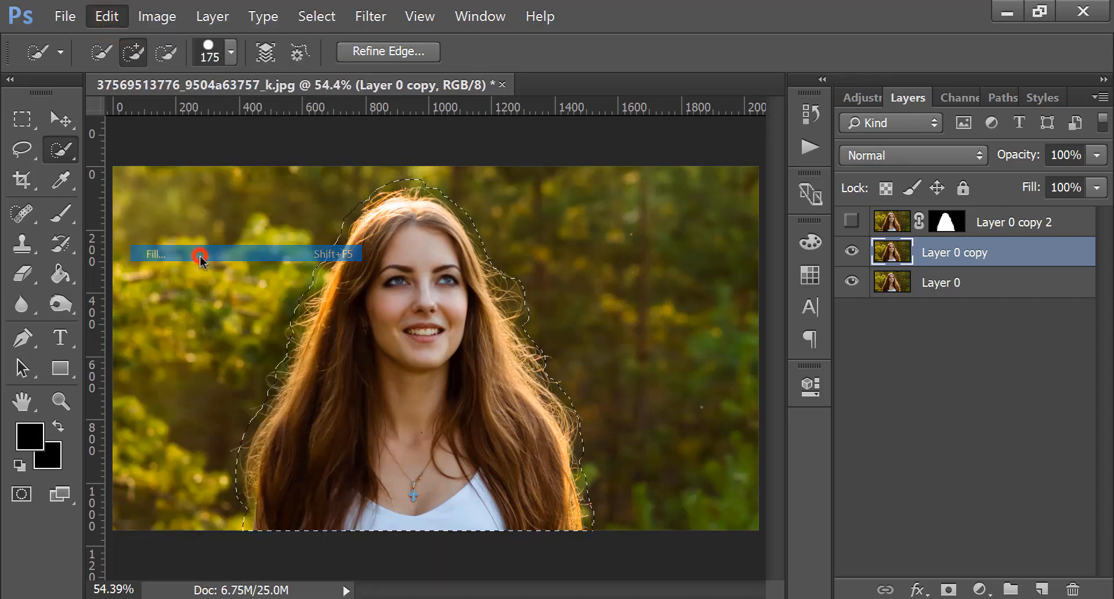
click(479, 55)
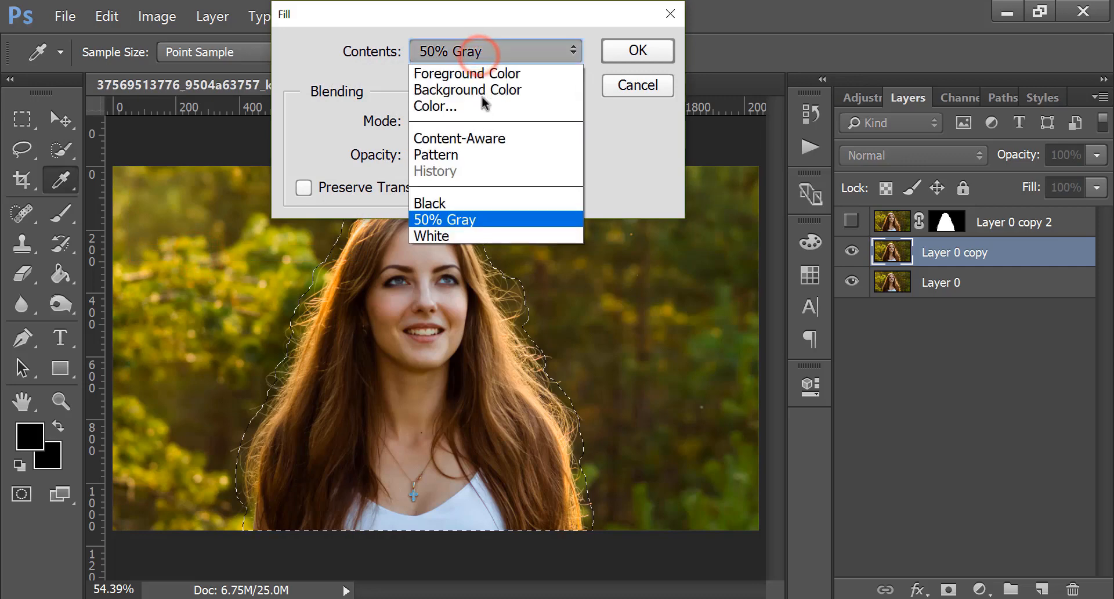
click(483, 138)
click(636, 49)
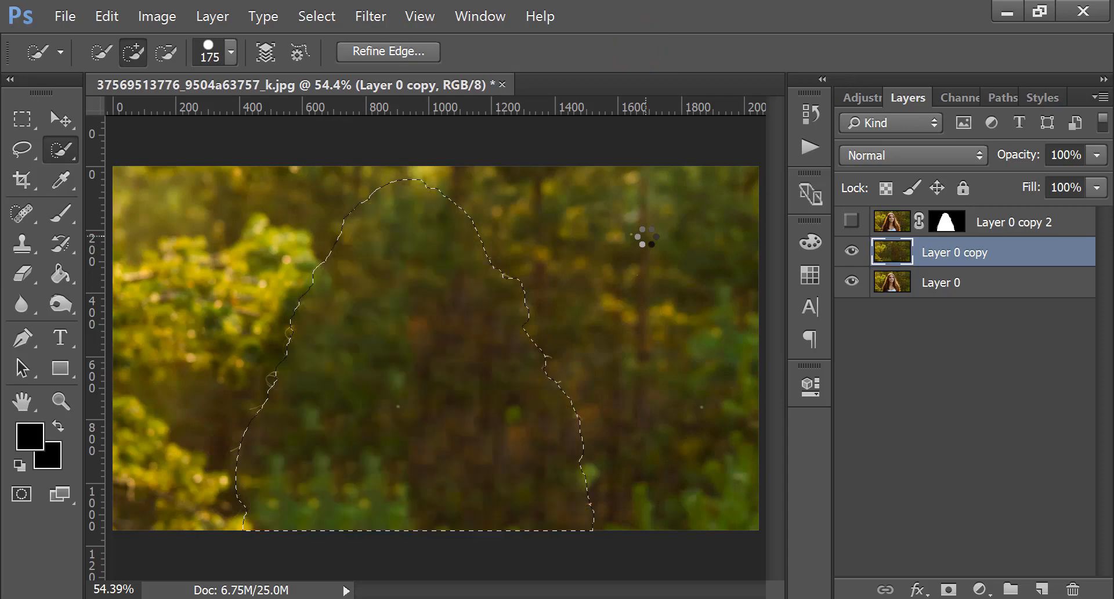
click(14, 124)
click(308, 17)
click(320, 53)
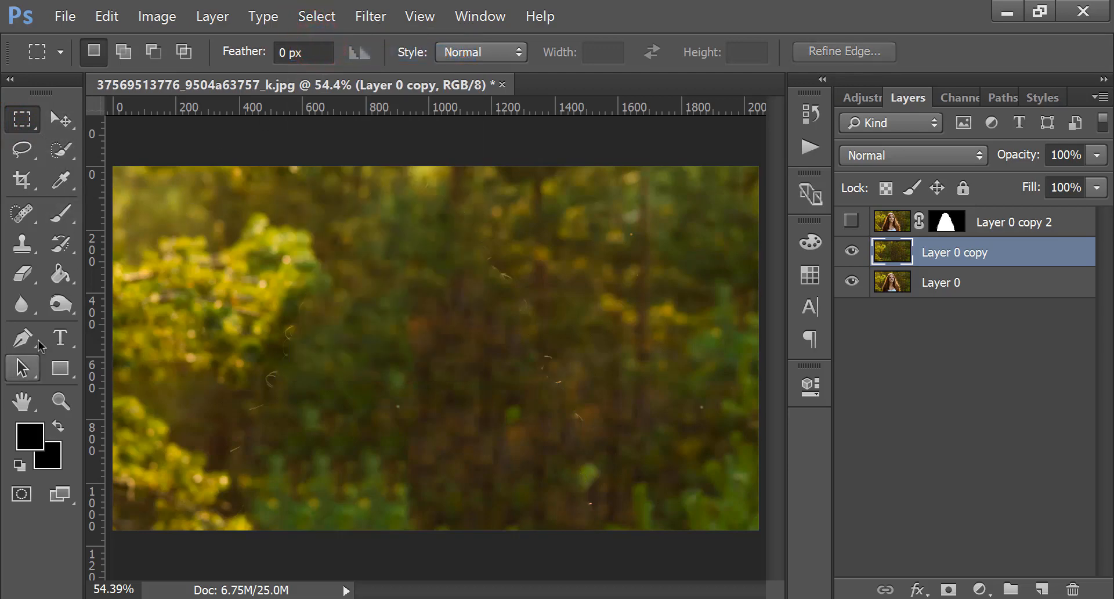
Step: Remove the leftover outline marks and bright specks from the filled background with the Spot Healing Brush
click(31, 218)
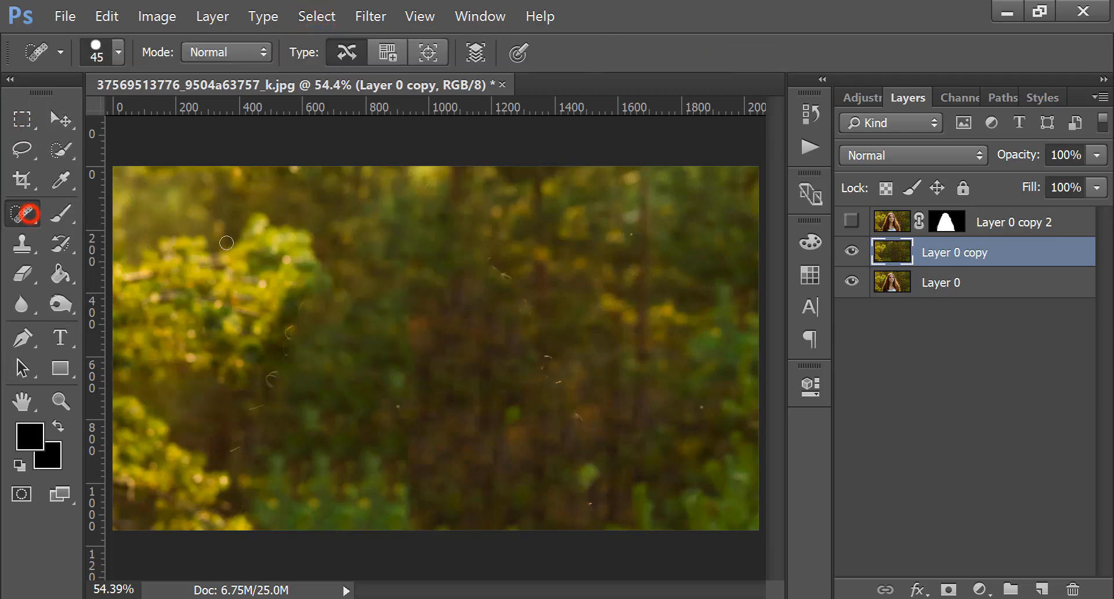
drag(302, 314, 272, 386)
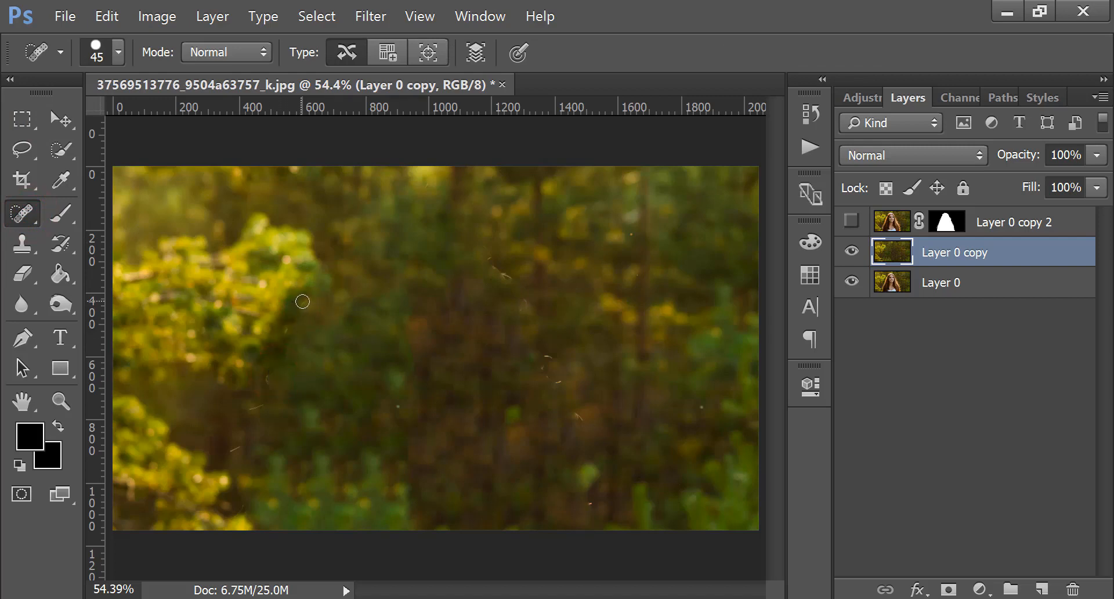
drag(303, 299, 284, 327)
drag(273, 371, 234, 447)
drag(485, 256, 579, 423)
drag(549, 357, 550, 355)
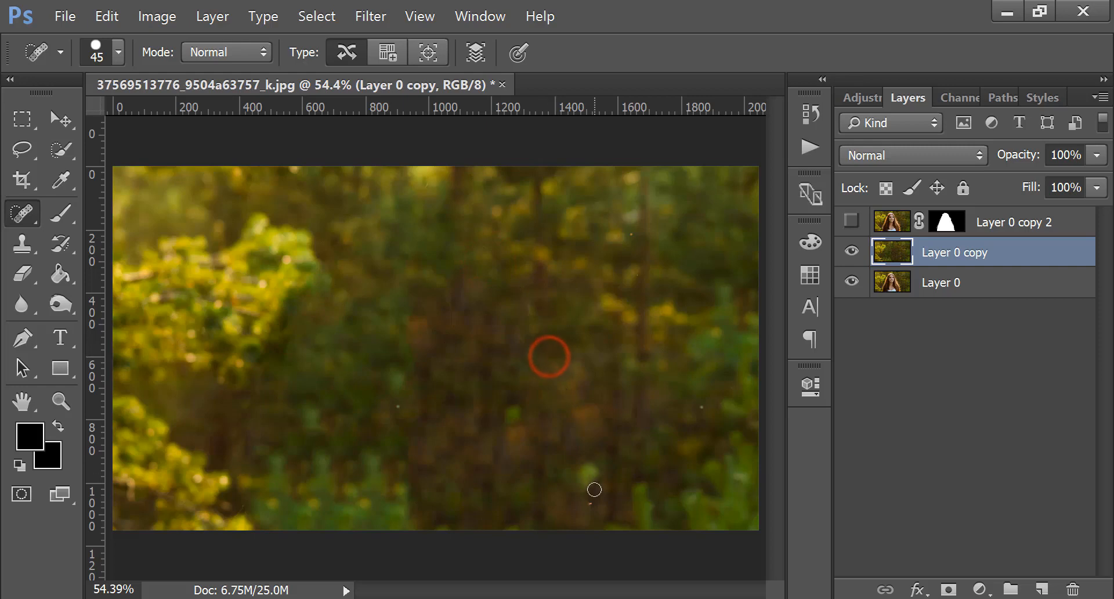
click(589, 506)
drag(510, 282, 538, 323)
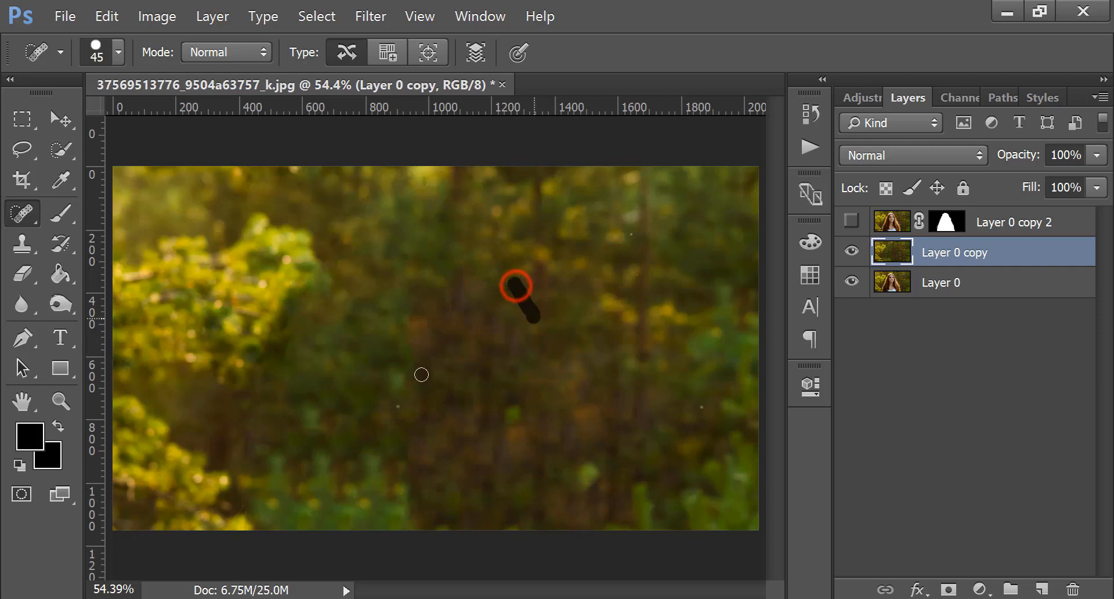
click(394, 407)
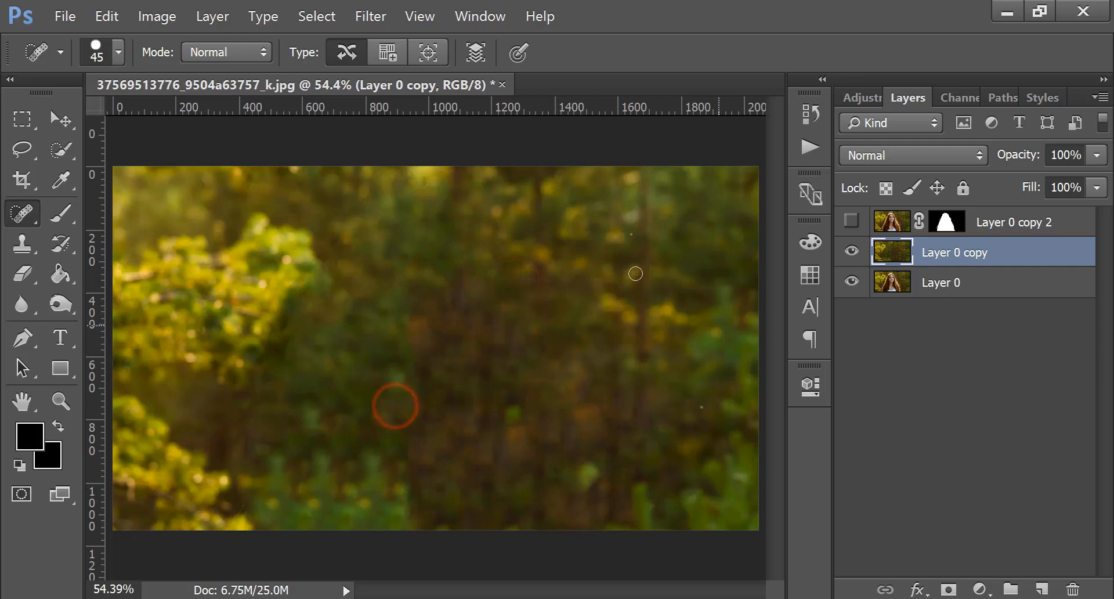
click(631, 235)
click(701, 407)
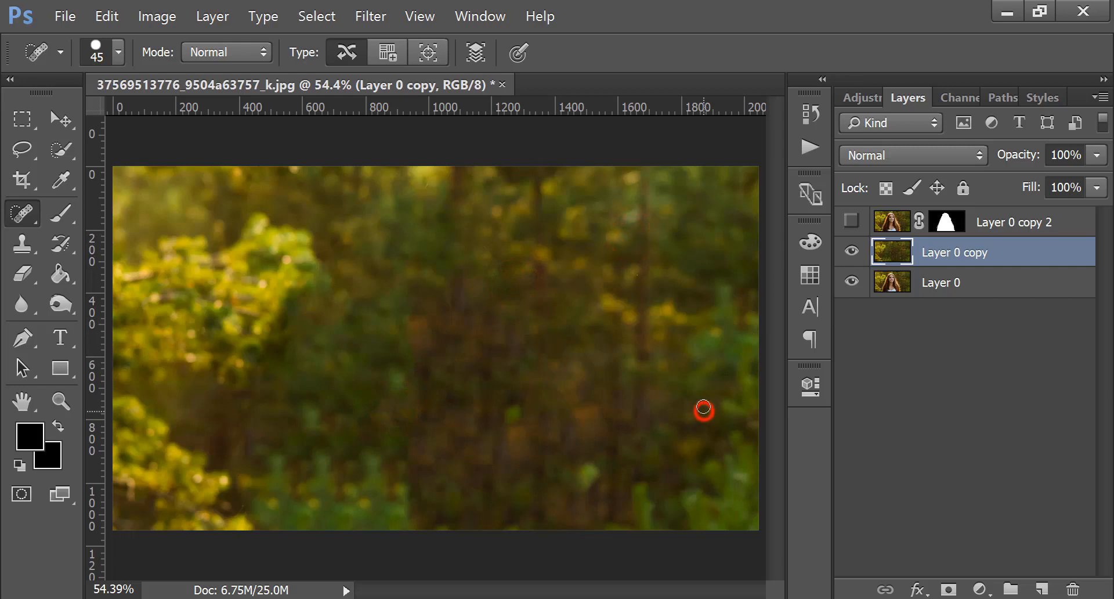
Step: Start a Camera Raw filter on Layer 0 copy with Temperature -2, Tint -8, Exposure -0.40 and Highlights -49
click(851, 220)
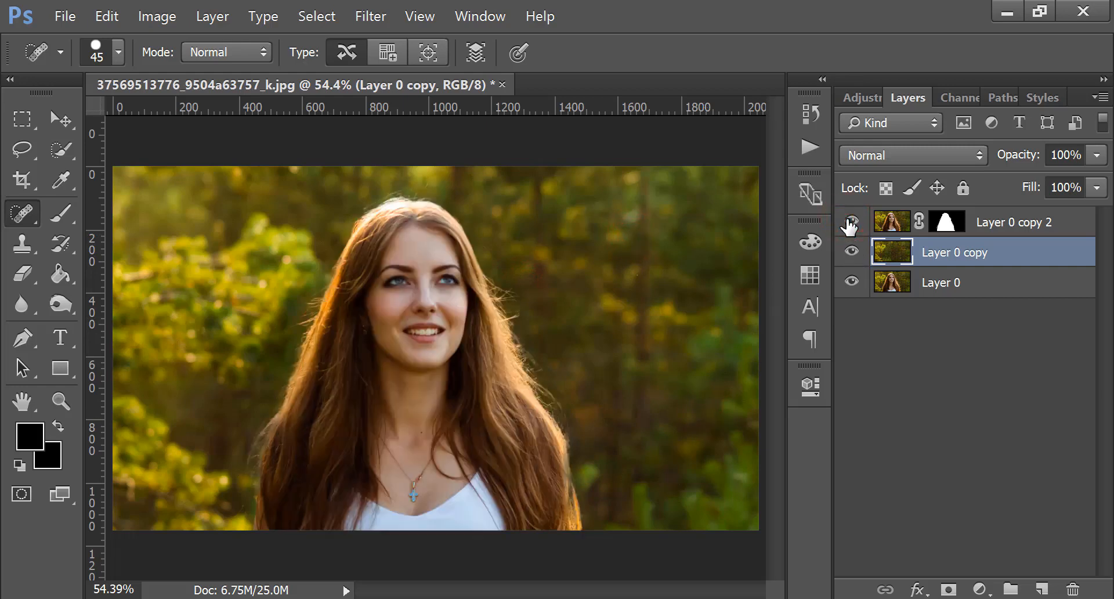
click(851, 221)
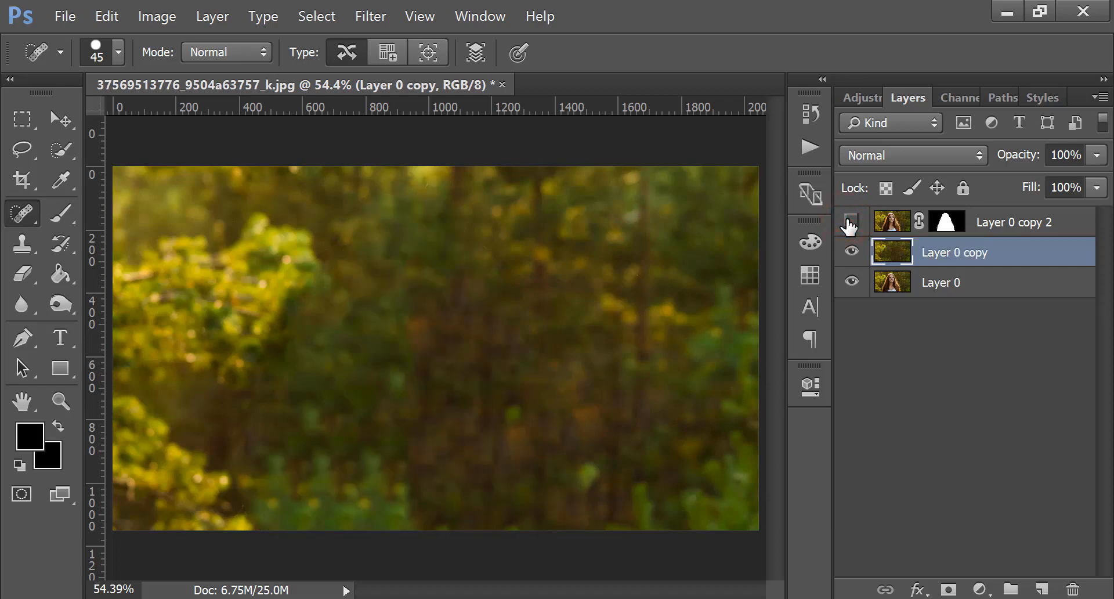
click(370, 16)
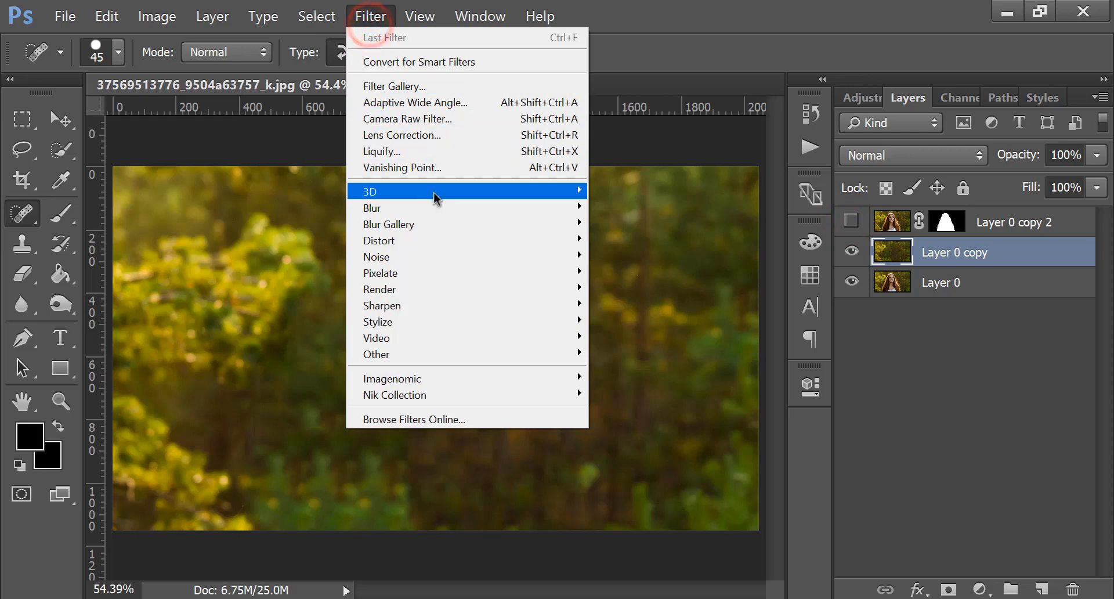
click(429, 121)
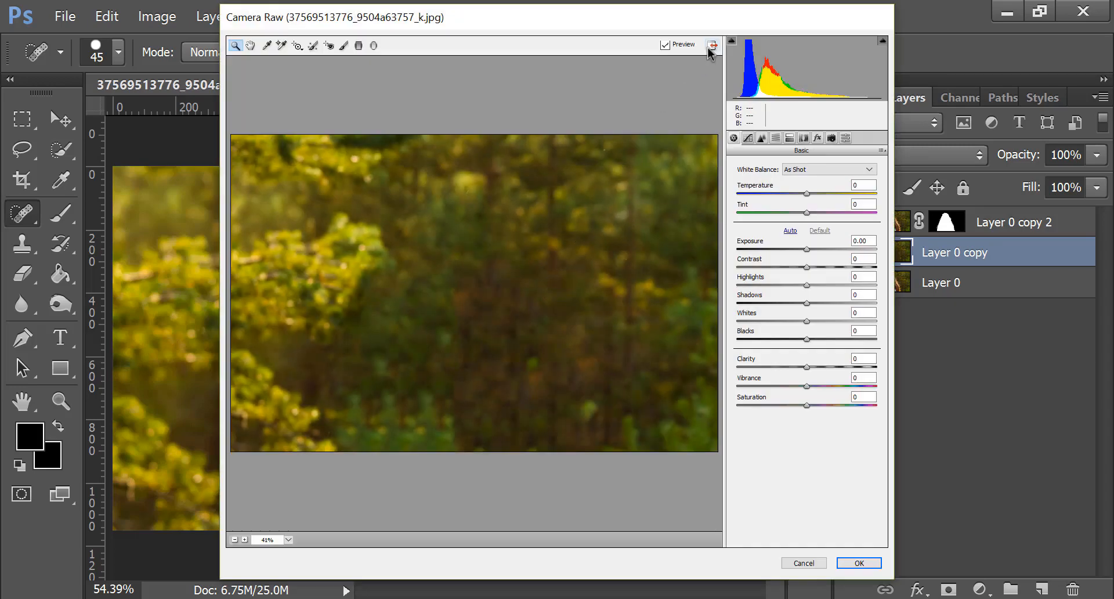
click(708, 47)
click(1025, 164)
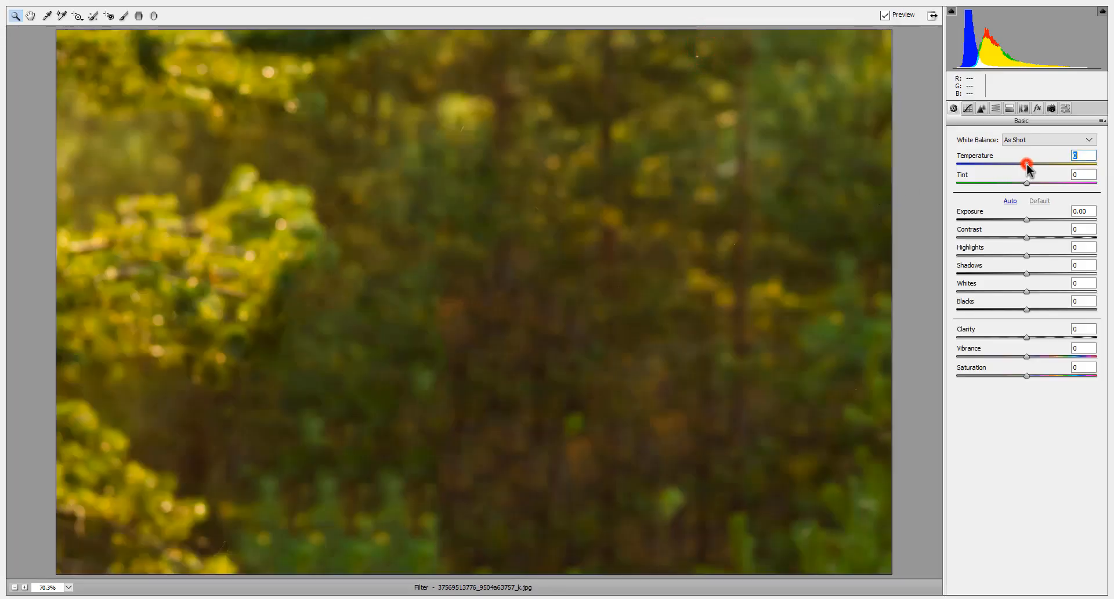
drag(1025, 165, 985, 256)
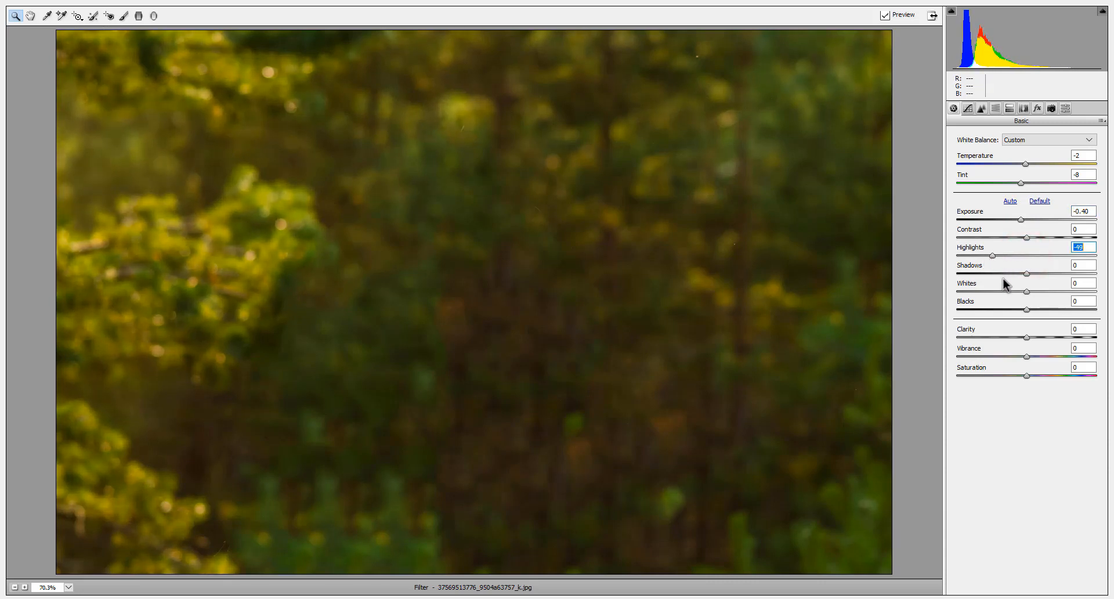
Step: Set Shadows to -55 and Clarity to -31, and lower the Blacks in the background's Camera Raw adjustment
drag(1026, 273, 982, 276)
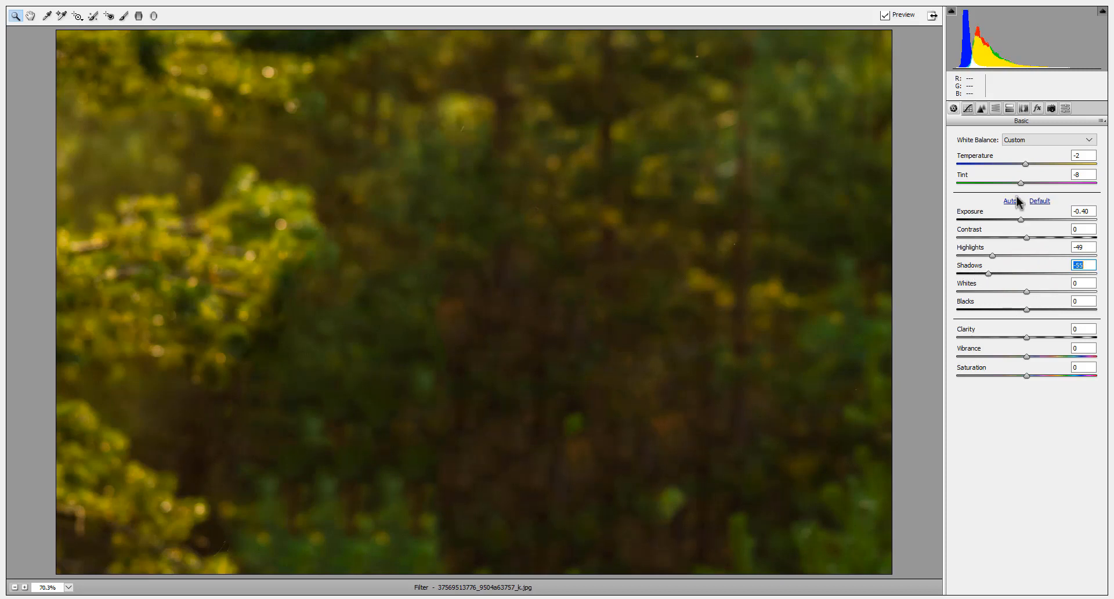
drag(1023, 340, 1006, 350)
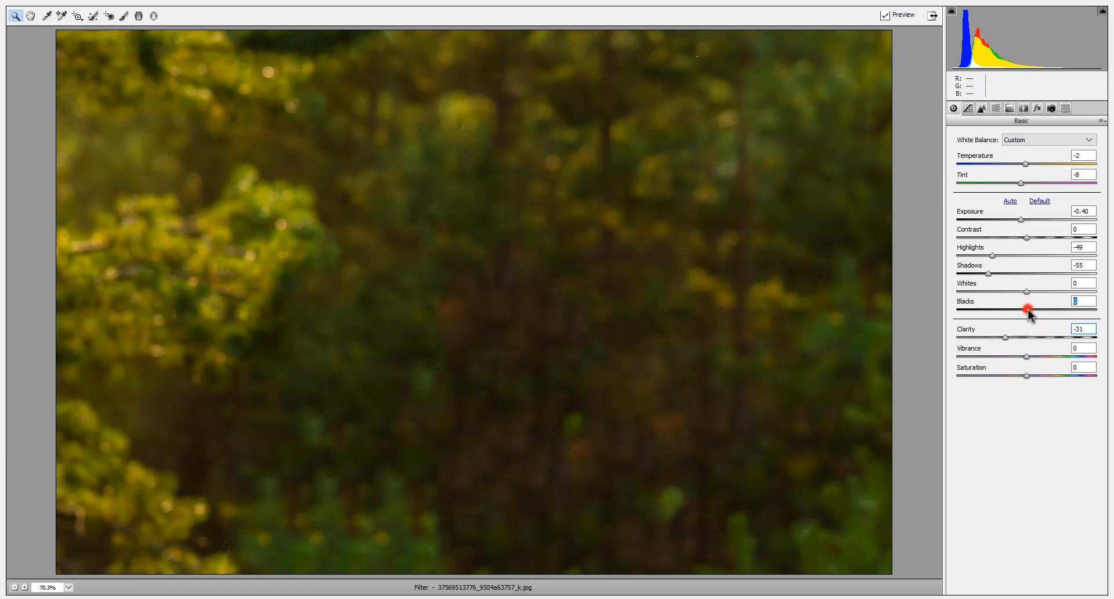
mouse_move(1028, 313)
mouse_down()
mouse_move(995, 318)
mouse_move(1012, 323)
mouse_move(1009, 296)
mouse_move(1037, 299)
mouse_up()
Step: Set the background's Greens hue to -18 and Greens saturation to -100 in the HSL adjustments
click(995, 109)
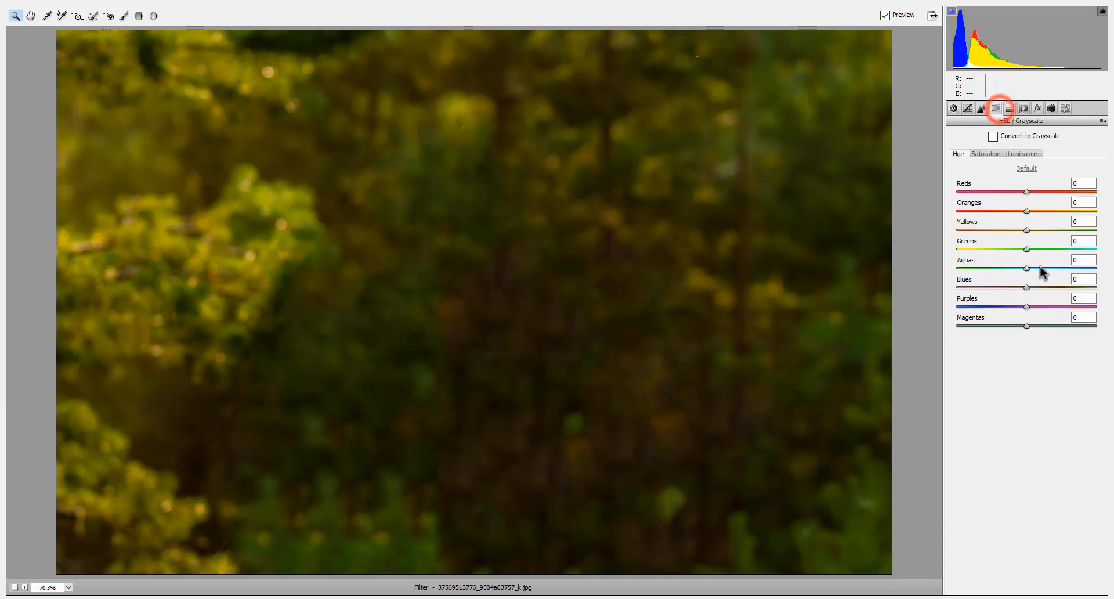
click(1028, 248)
mouse_move(1030, 250)
mouse_down()
mouse_move(1062, 255)
mouse_move(975, 251)
mouse_move(1019, 253)
mouse_up()
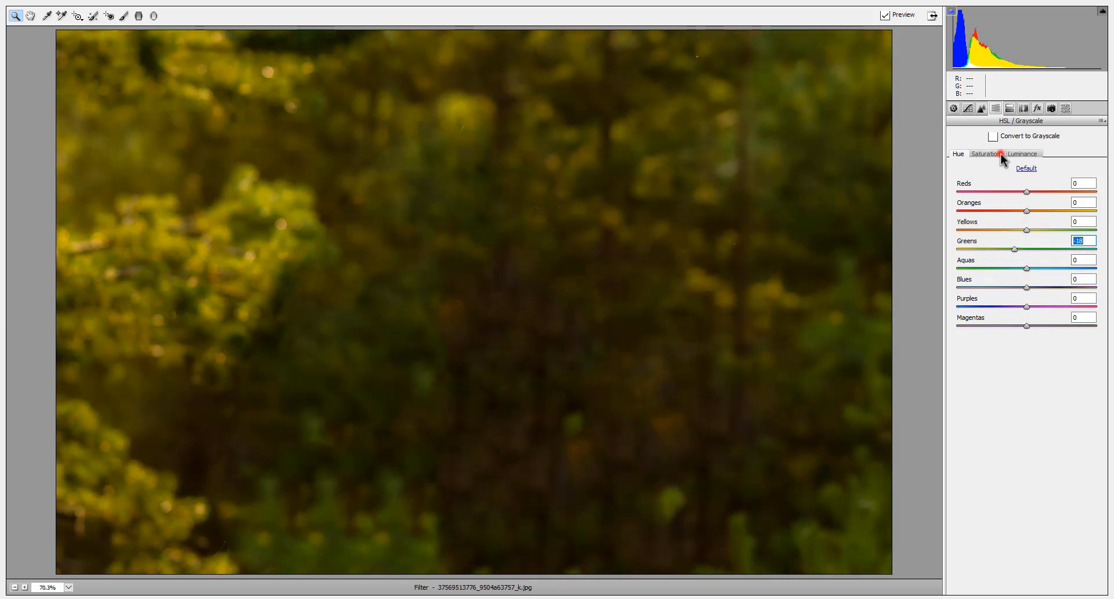
click(999, 154)
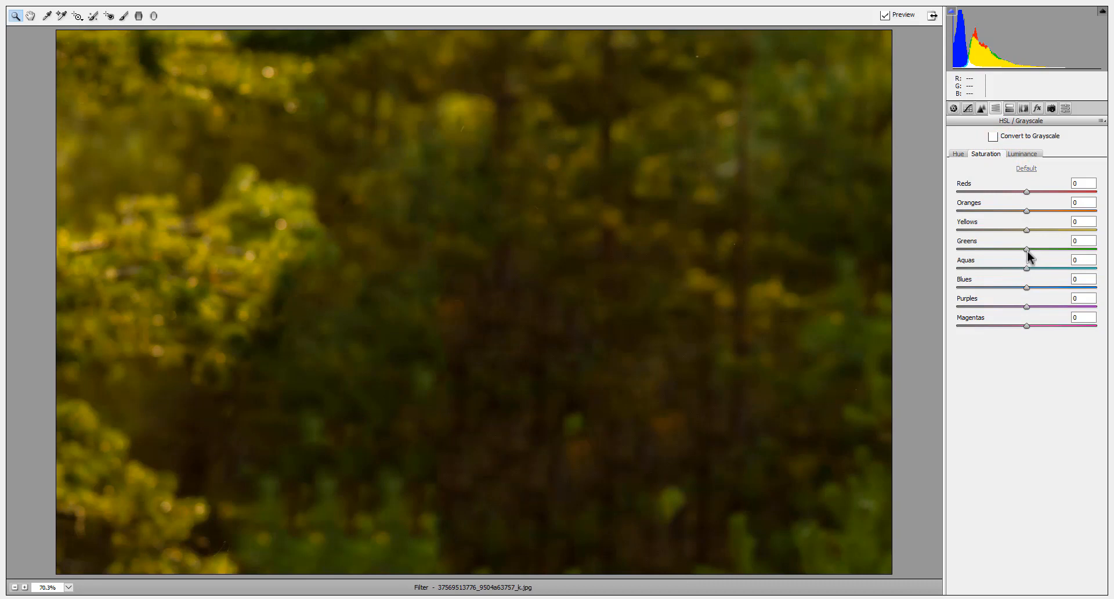
drag(1027, 249, 941, 249)
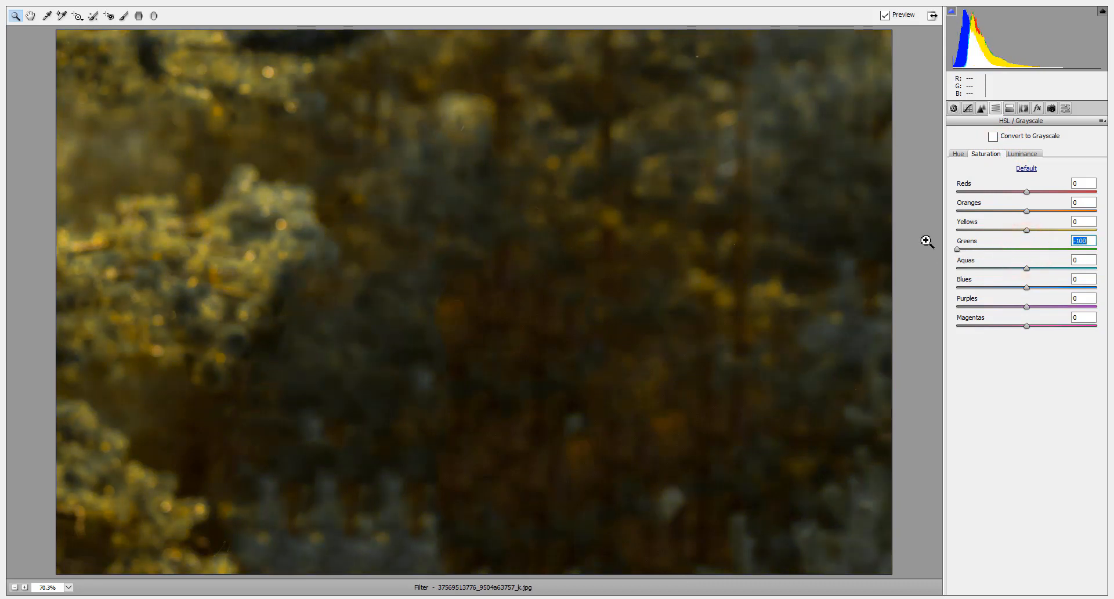
Step: Set the HSL luminance of Greens to -18 and Blues to -10, and lower the Aquas luminance
click(1022, 154)
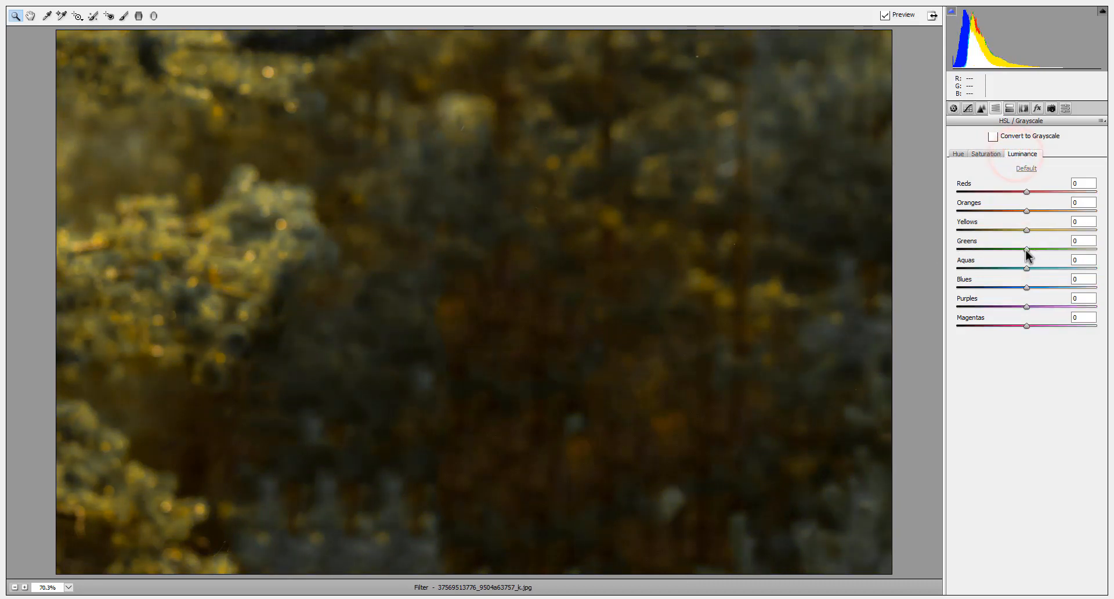
mouse_move(1027, 249)
mouse_down()
mouse_move(968, 256)
mouse_move(1014, 263)
mouse_up()
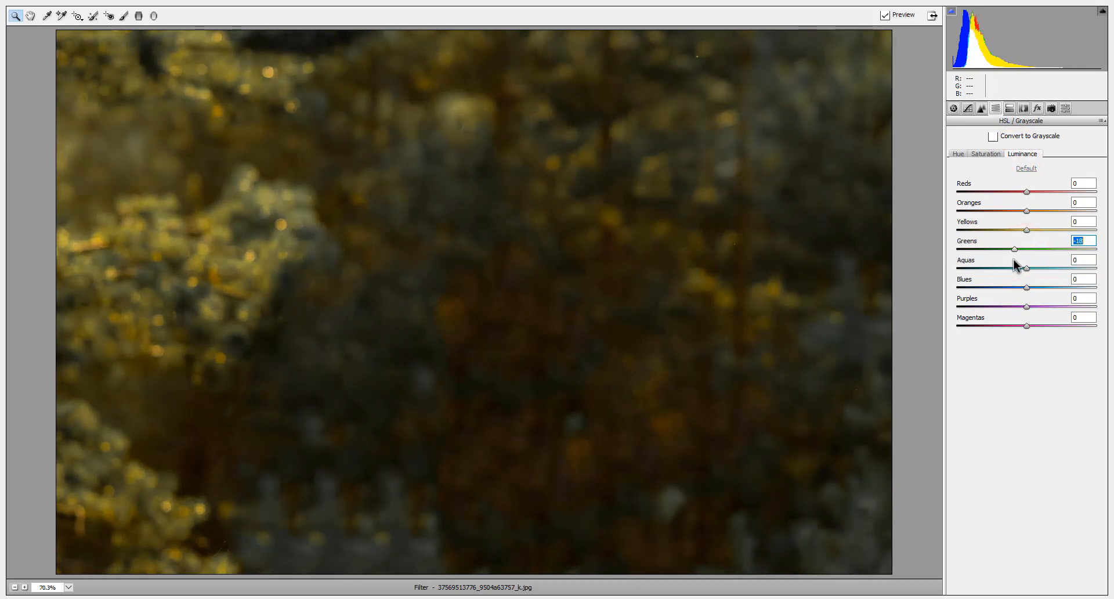
mouse_move(1026, 230)
mouse_down()
mouse_move(1001, 232)
mouse_move(1036, 232)
mouse_move(1017, 234)
mouse_move(1026, 241)
mouse_up()
mouse_move(1016, 287)
mouse_down()
mouse_move(1044, 286)
mouse_move(1018, 284)
mouse_up()
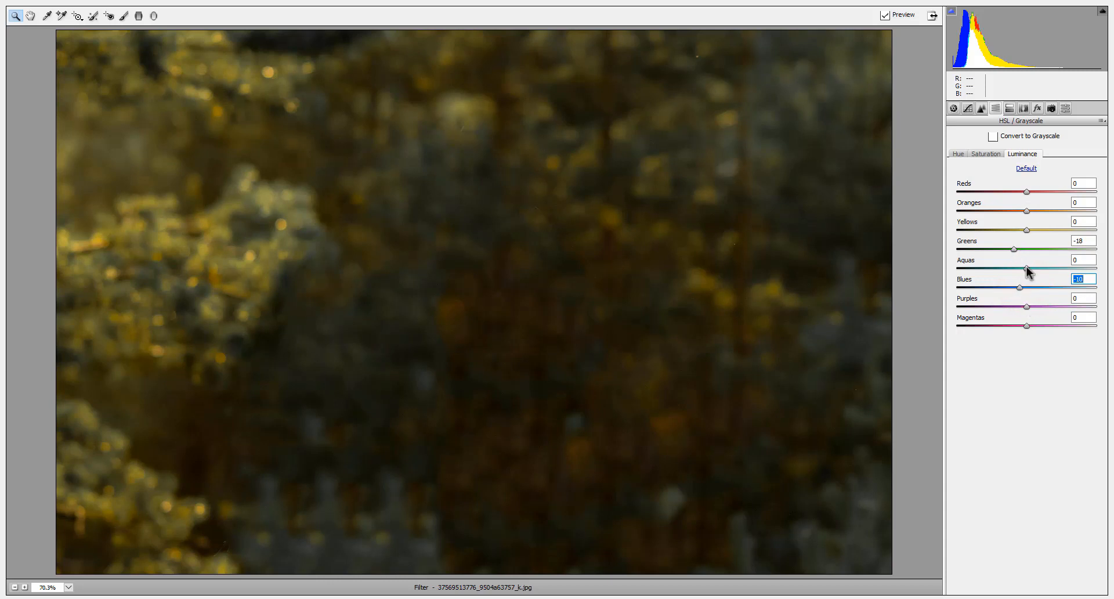
mouse_move(1002, 268)
mouse_down()
mouse_move(977, 264)
mouse_move(1046, 261)
mouse_move(958, 251)
mouse_move(1012, 267)
mouse_move(995, 262)
mouse_up()
Step: Set the HSL saturation of Greens to -54, Yellows to -16 and Reds to +30, and apply the Camera Raw filter
click(985, 155)
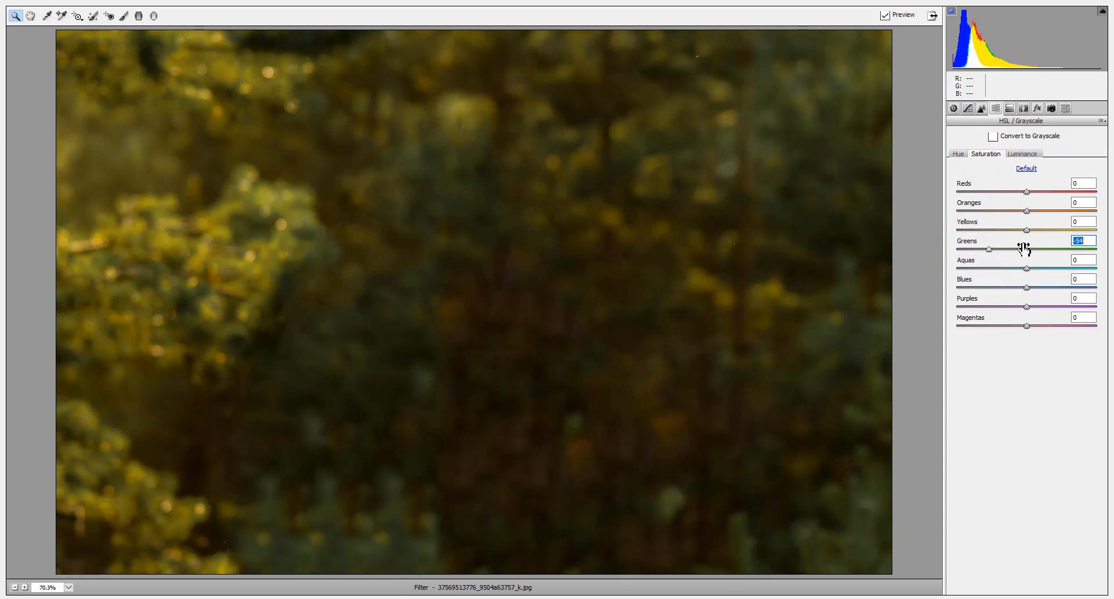
mouse_move(1027, 230)
mouse_down()
mouse_move(999, 228)
mouse_move(1017, 227)
mouse_up()
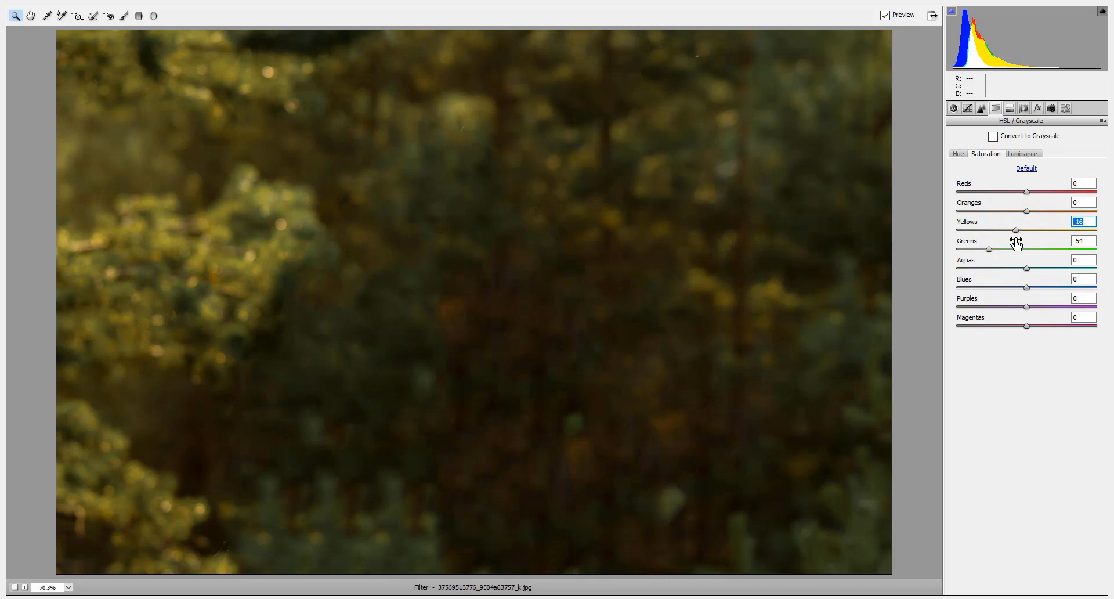
mouse_move(1026, 189)
mouse_down()
mouse_move(990, 186)
mouse_move(1047, 187)
mouse_up()
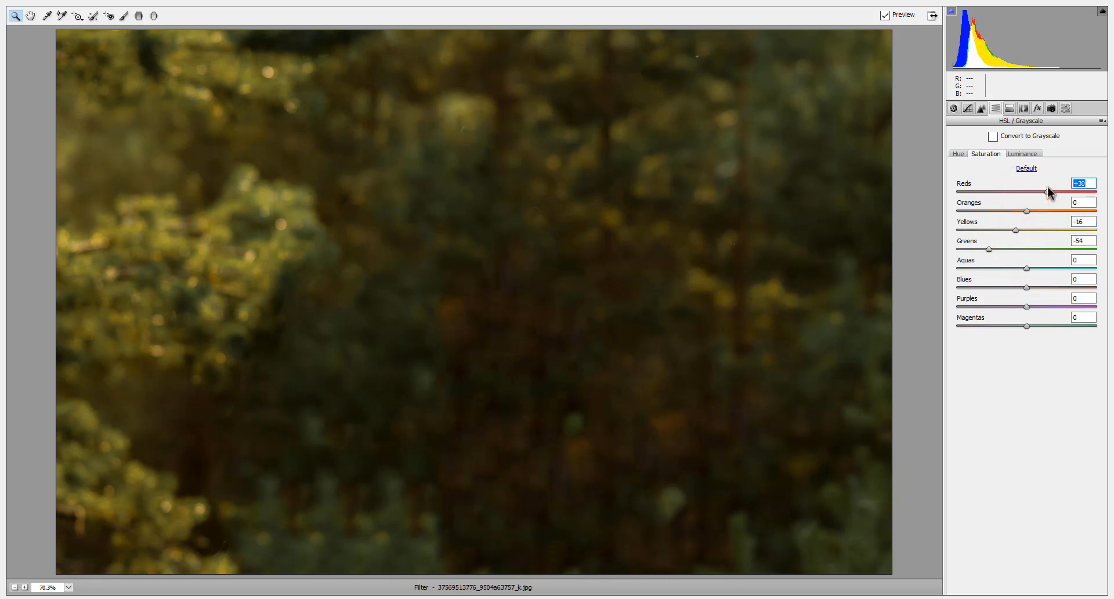
click(932, 16)
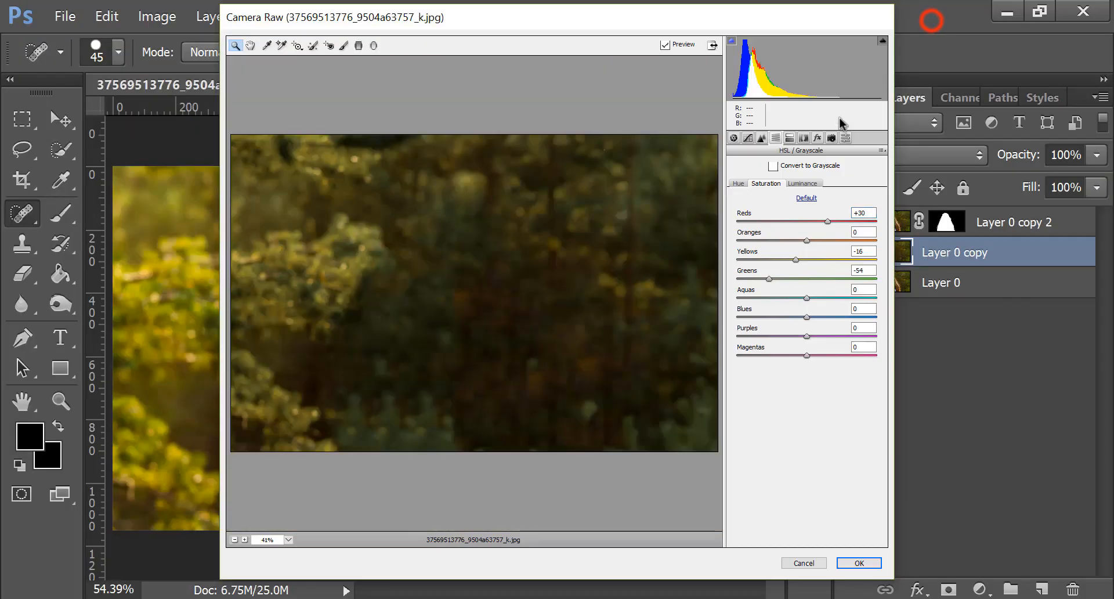
click(857, 563)
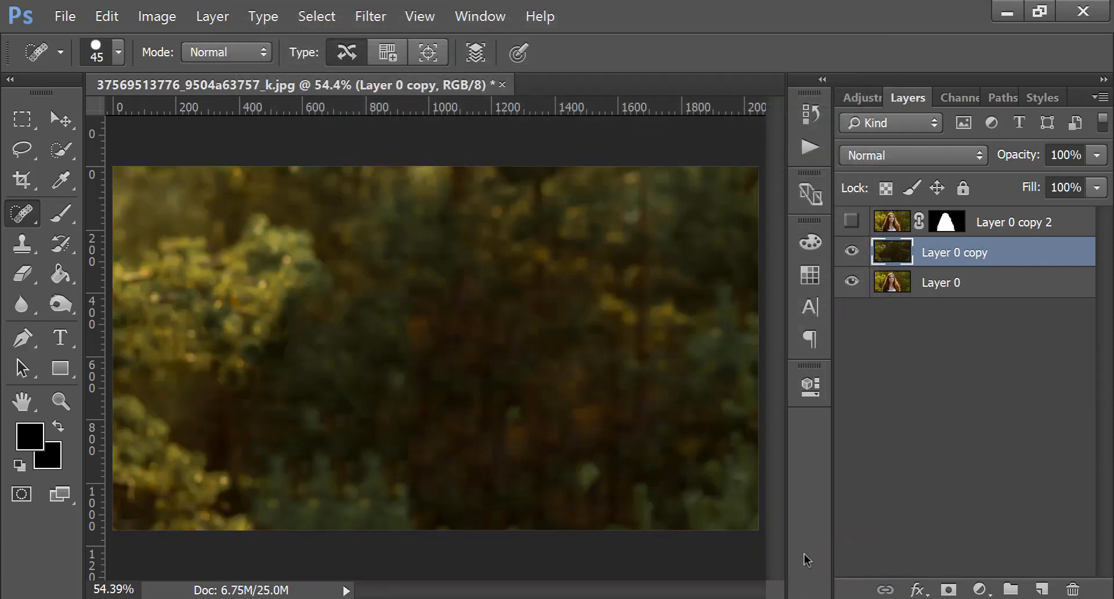
Step: Compare the image with Layer 0 copy hidden and shown, and make Layer 0 copy 2 visible above it
click(850, 253)
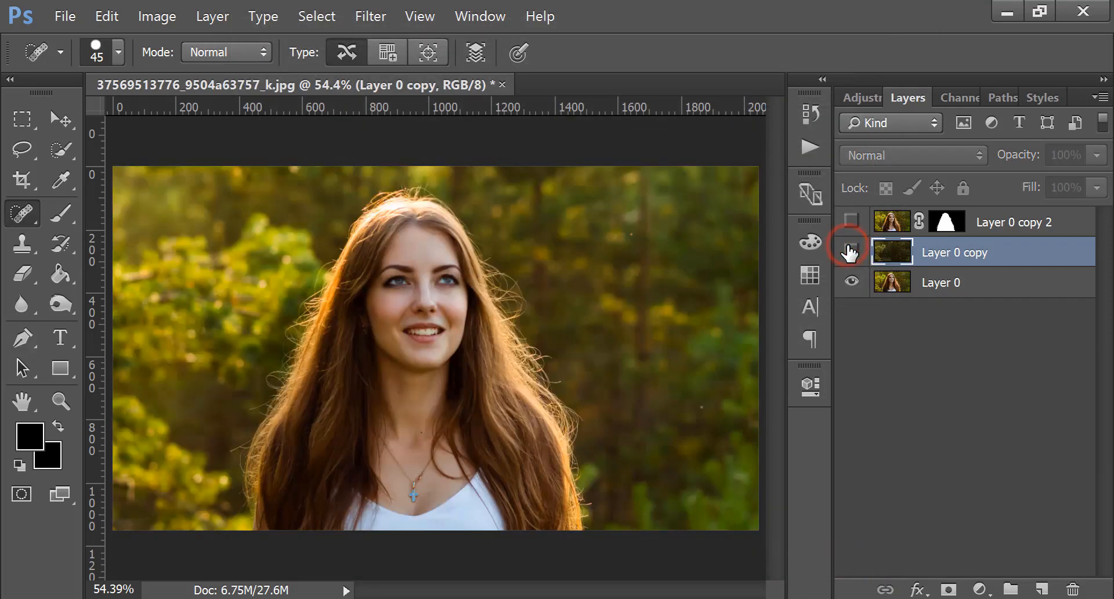
click(850, 251)
click(851, 252)
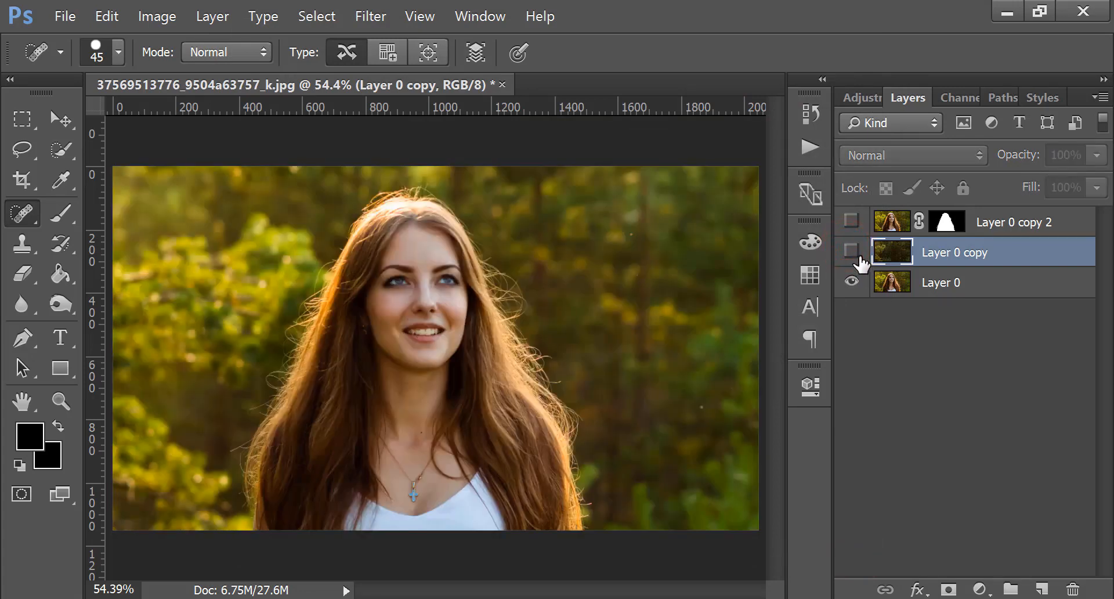
click(853, 253)
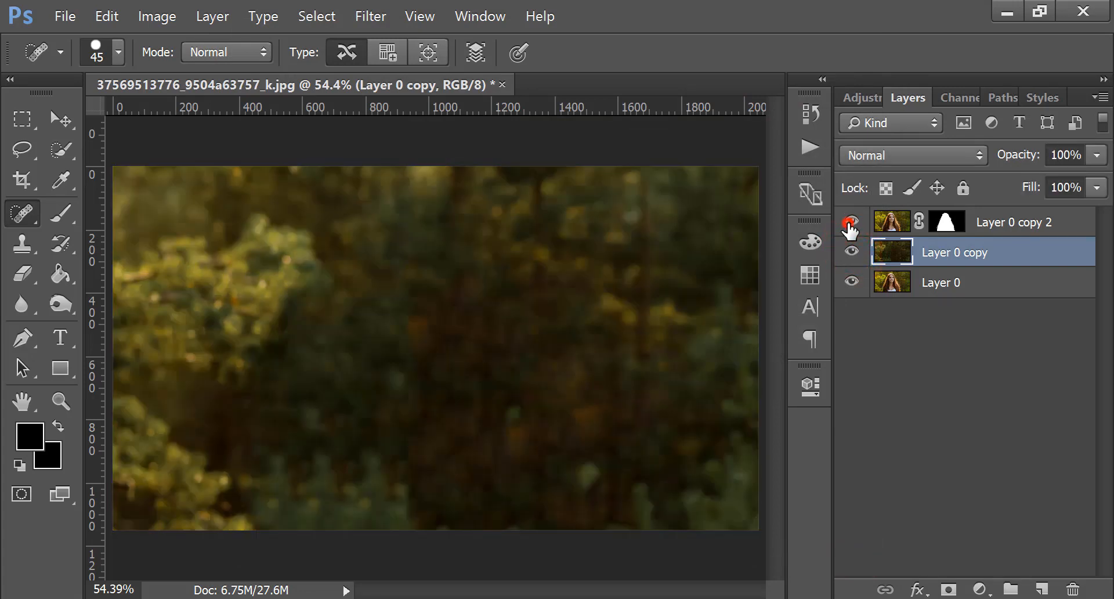
click(850, 223)
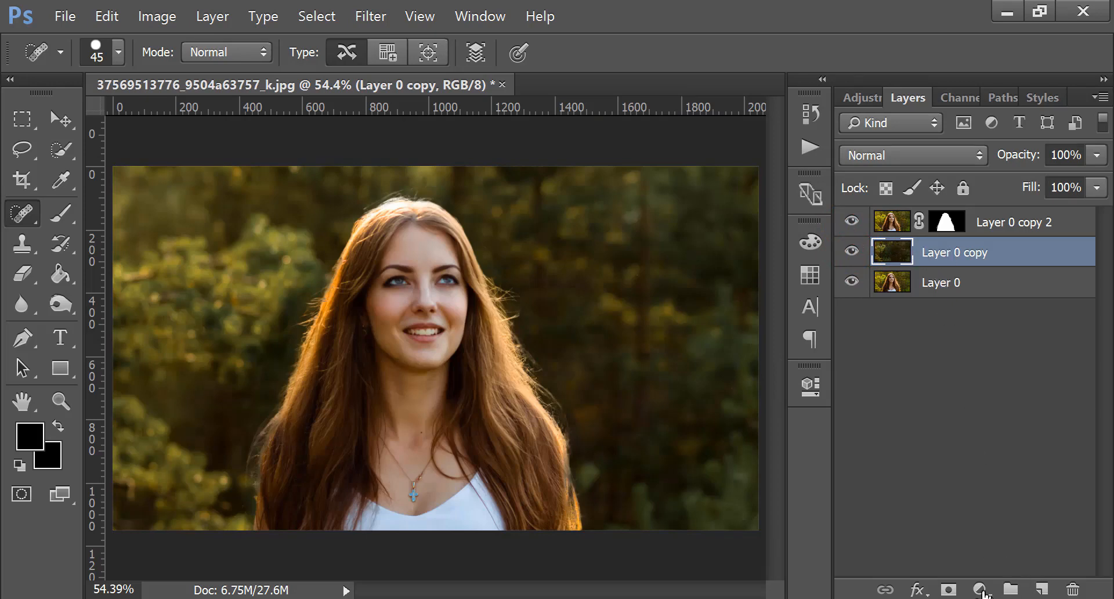
Step: Add a layer mask to Layer 0 copy and paint black at 50% opacity along the woman's hair edges with a 90 px brush
click(948, 590)
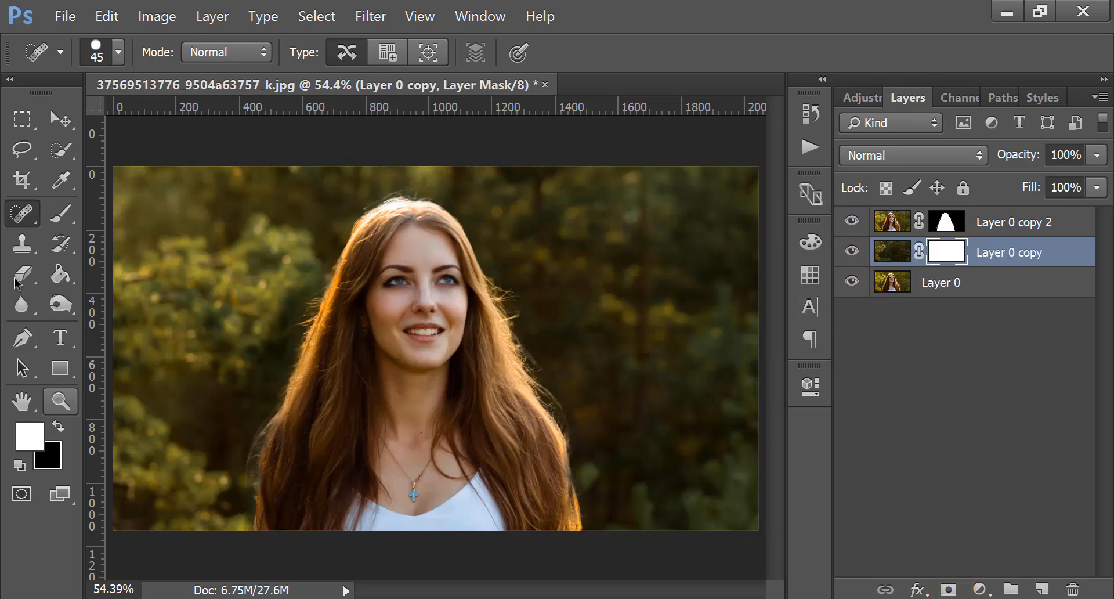
click(60, 212)
click(57, 427)
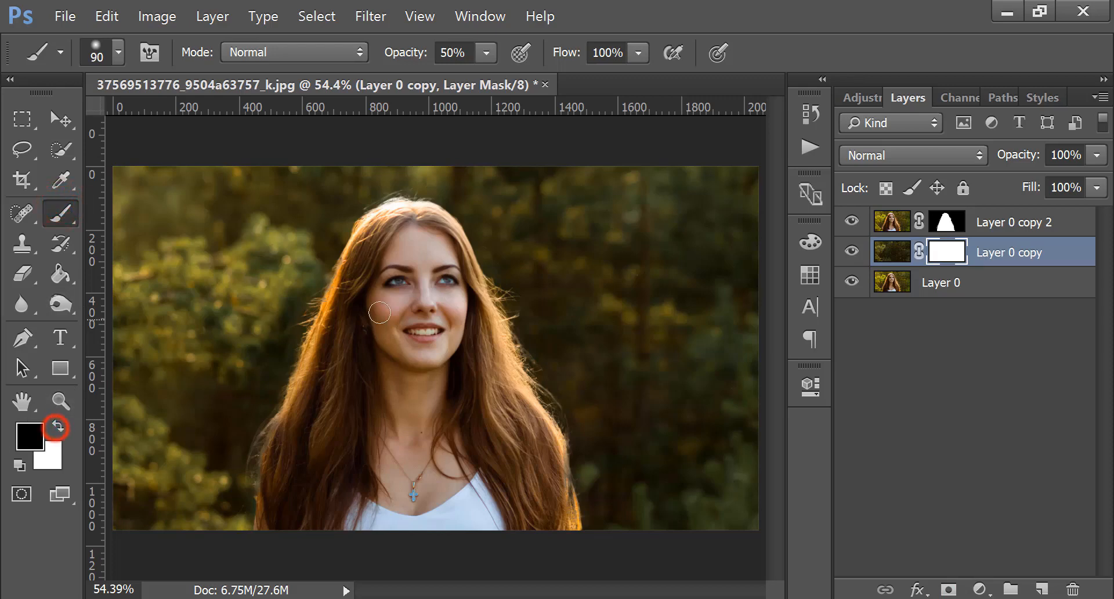
drag(330, 268, 253, 469)
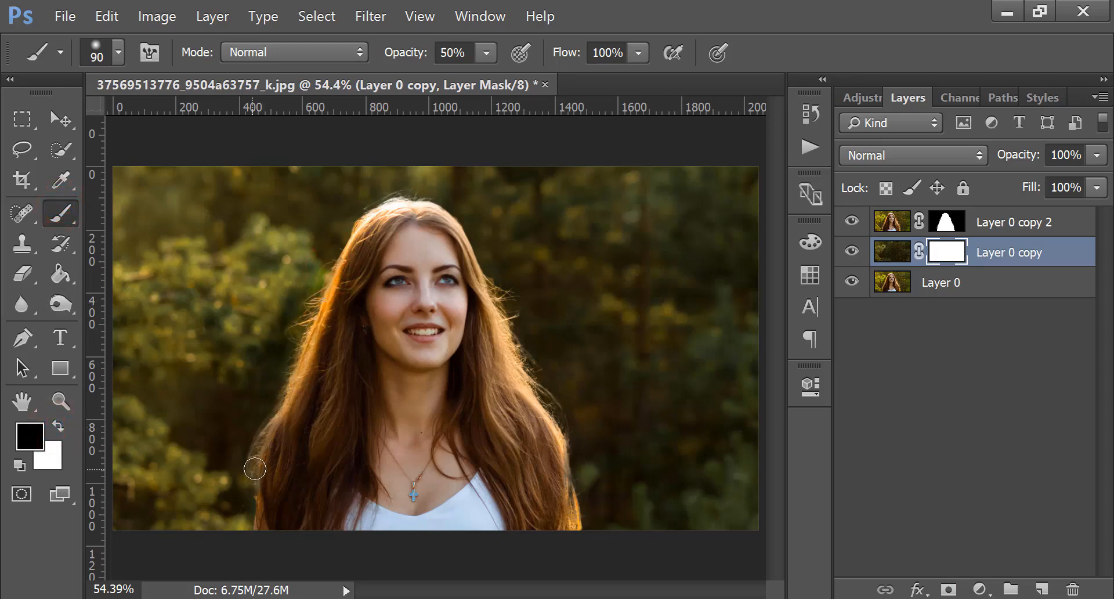
mouse_move(445, 220)
mouse_down()
mouse_move(395, 198)
mouse_move(354, 235)
mouse_move(369, 216)
mouse_move(465, 245)
mouse_move(561, 442)
mouse_move(576, 522)
mouse_up()
drag(261, 467, 251, 552)
mouse_move(349, 266)
mouse_down()
mouse_move(363, 231)
mouse_move(397, 201)
mouse_move(451, 219)
mouse_move(484, 282)
mouse_up()
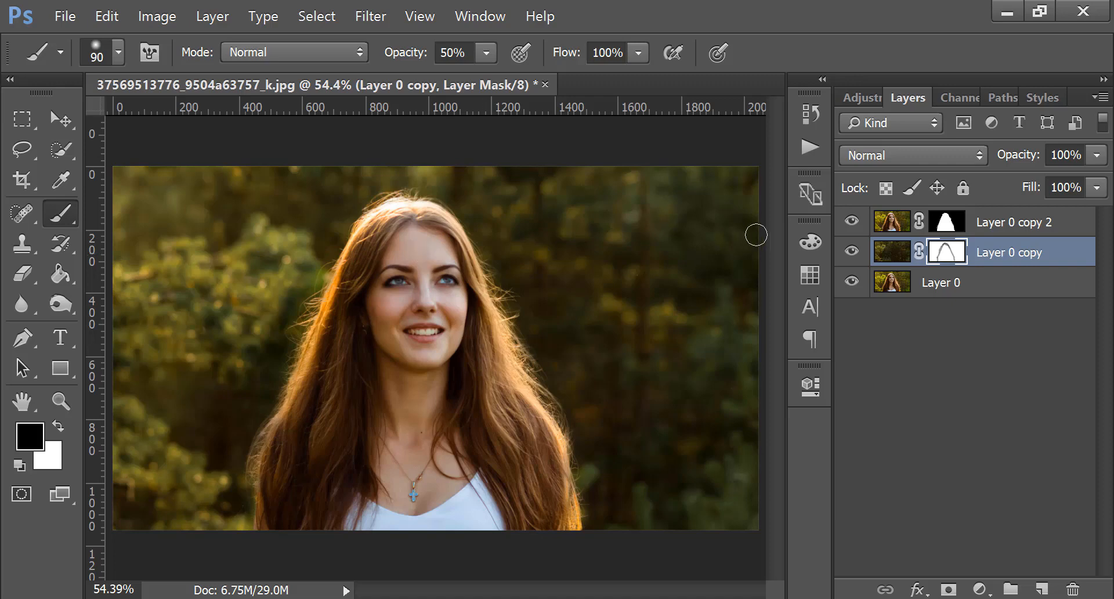
Step: Check the hair-edge blend by viewing the image with and without the masked Layer 0 copy
click(851, 251)
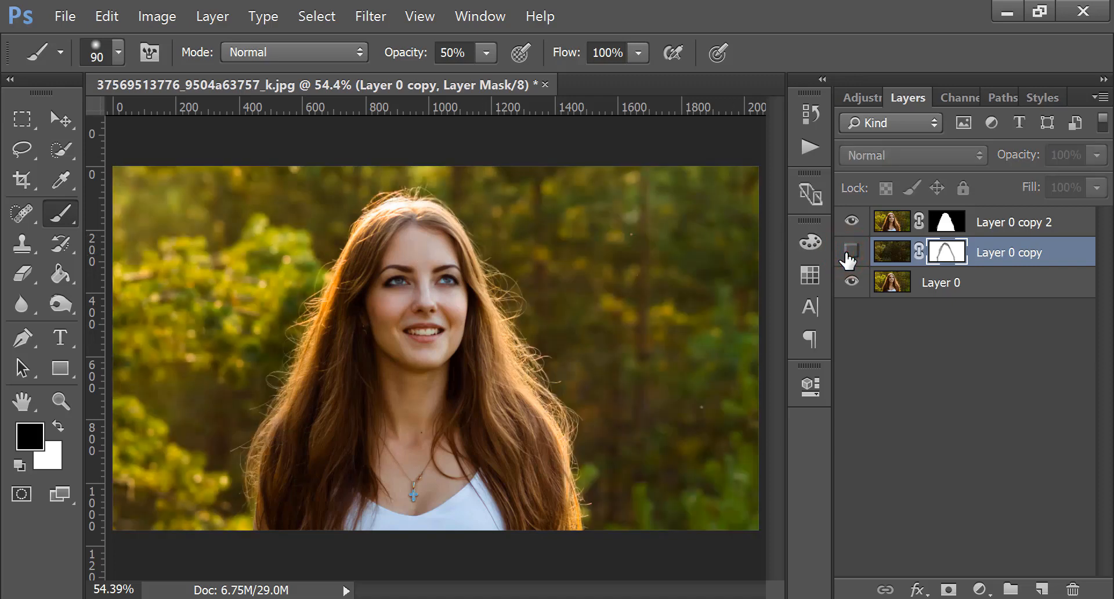
click(848, 254)
click(850, 252)
click(850, 252)
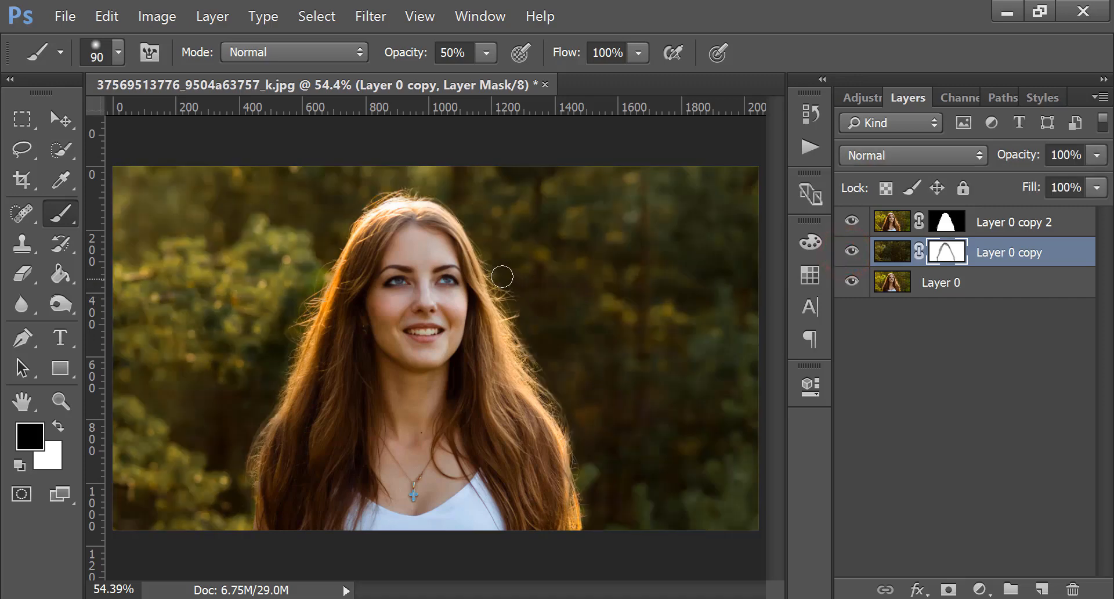
Step: Paint further black strokes on Layer 0 copy's mask around both sides of the hair to bring back fine strands
mouse_move(495, 273)
mouse_down()
mouse_move(519, 312)
mouse_move(502, 274)
mouse_move(524, 308)
mouse_move(510, 287)
mouse_move(539, 386)
mouse_move(550, 395)
mouse_move(532, 362)
mouse_move(571, 427)
mouse_move(546, 373)
mouse_move(585, 517)
mouse_move(571, 424)
mouse_move(579, 518)
mouse_up()
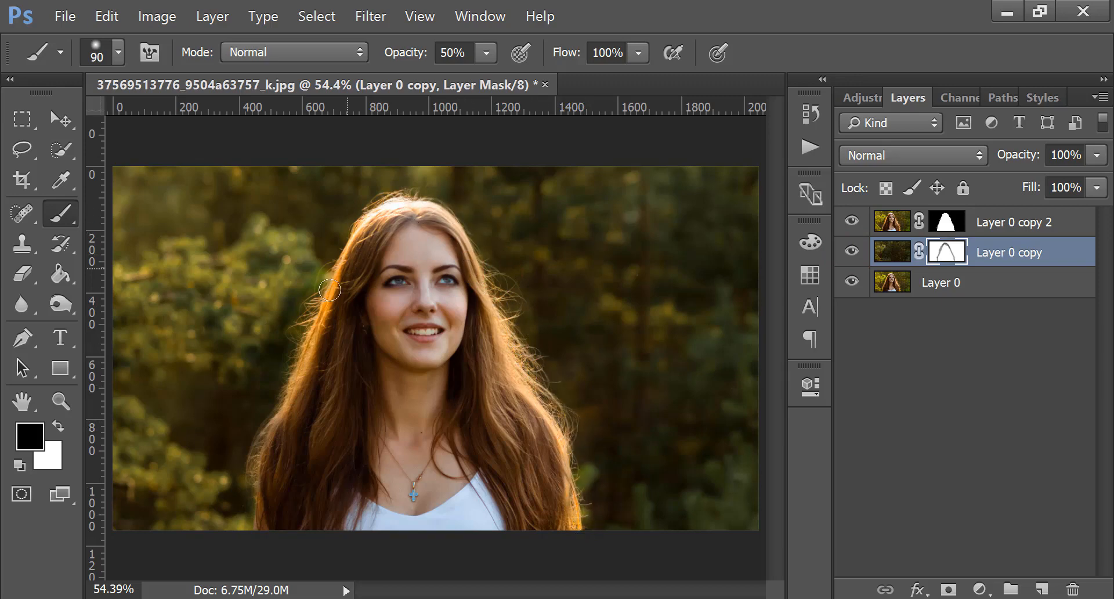
mouse_move(348, 264)
mouse_down()
mouse_move(261, 447)
mouse_move(292, 342)
mouse_up()
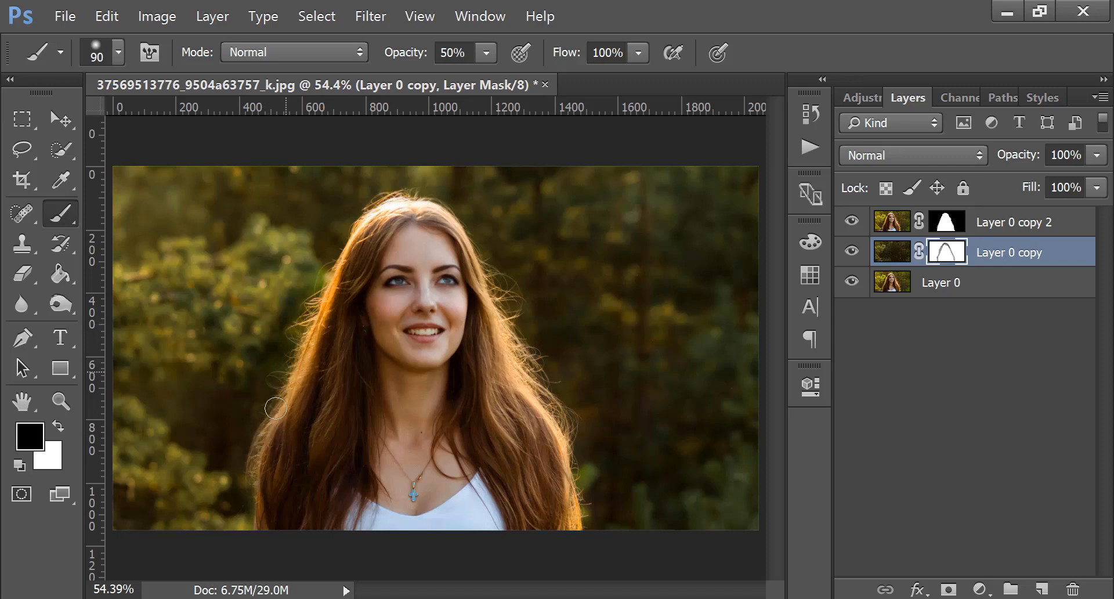
mouse_move(275, 408)
mouse_down()
mouse_move(257, 472)
mouse_move(298, 319)
mouse_move(374, 198)
mouse_move(427, 190)
mouse_move(555, 306)
mouse_move(535, 297)
mouse_up()
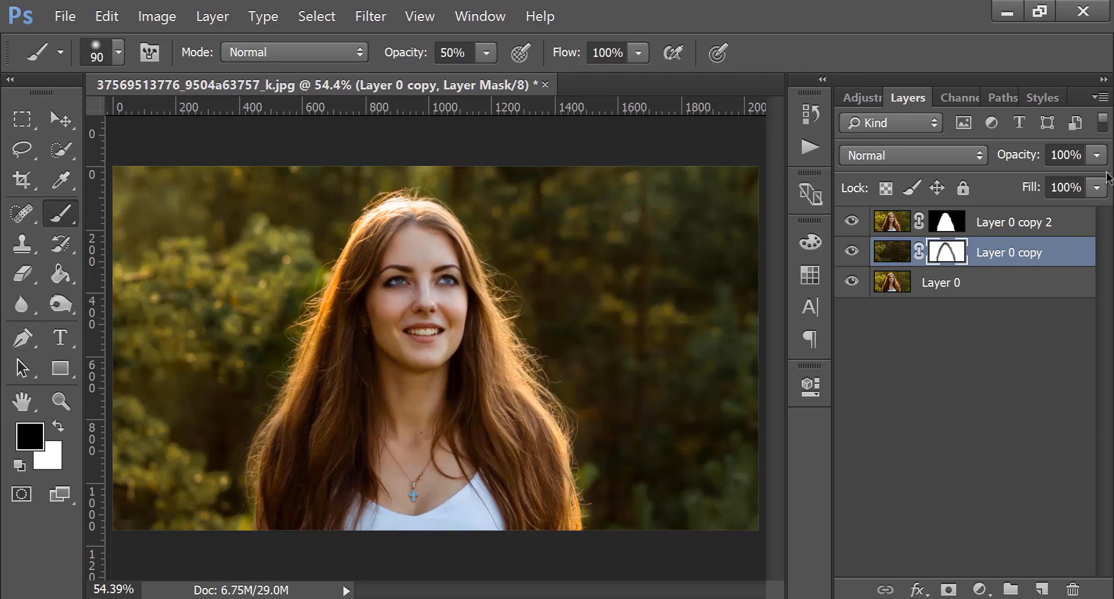
Step: Add a Solid Color fill layer in dark teal above Layer 0 copy 2
click(1007, 228)
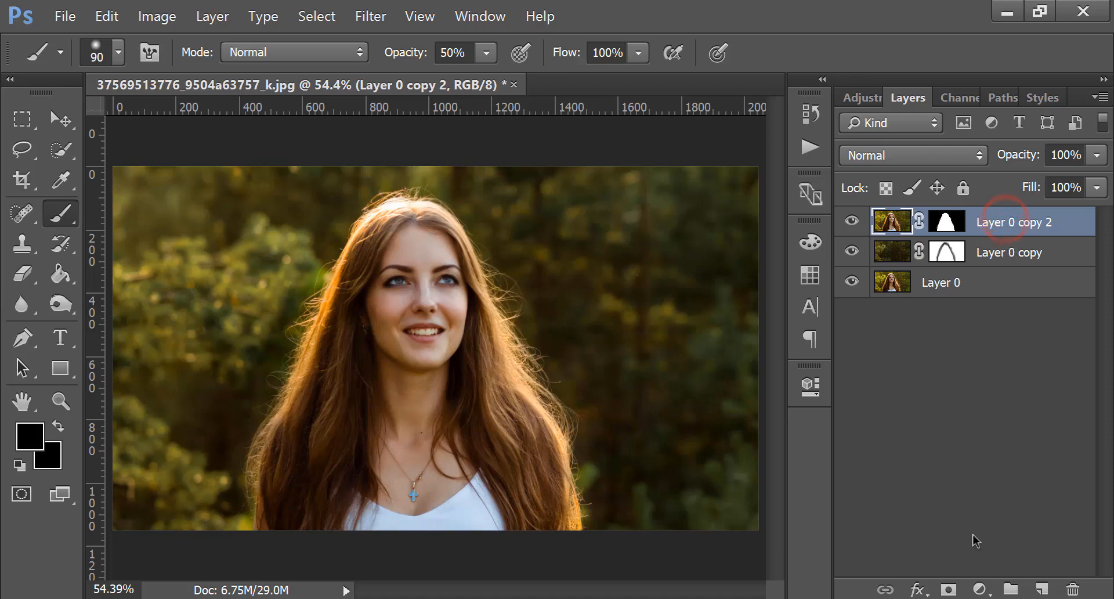
click(981, 589)
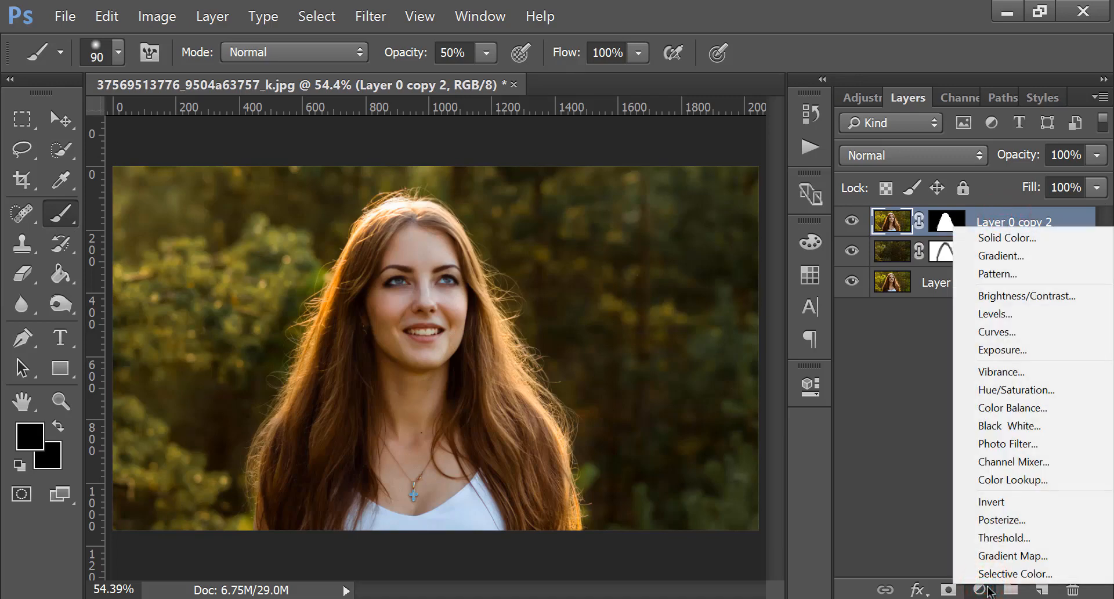
click(1006, 237)
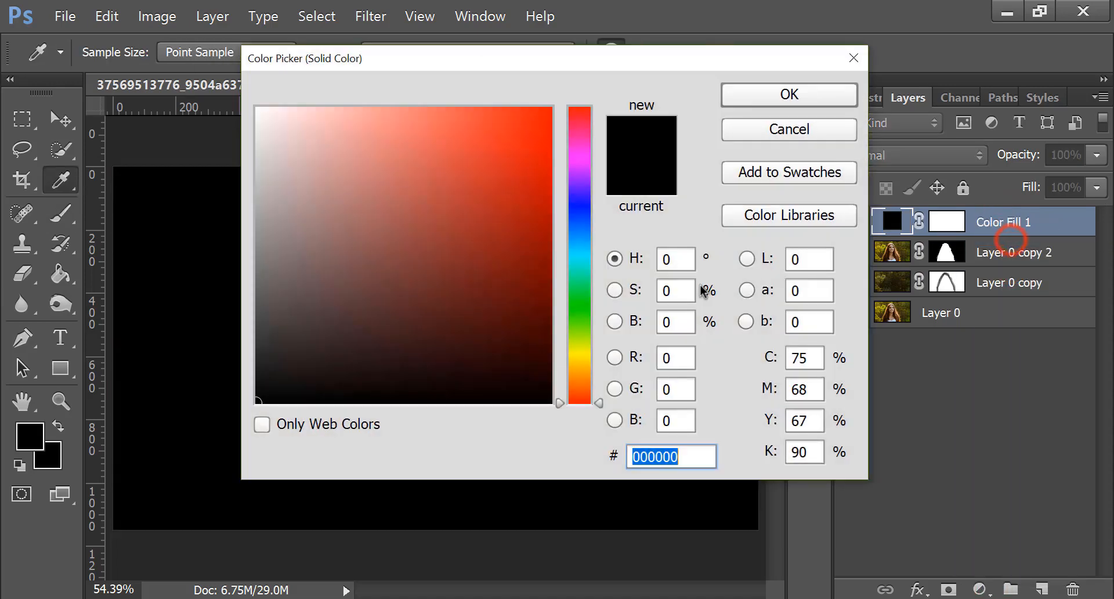
click(577, 242)
drag(576, 244, 553, 290)
click(753, 93)
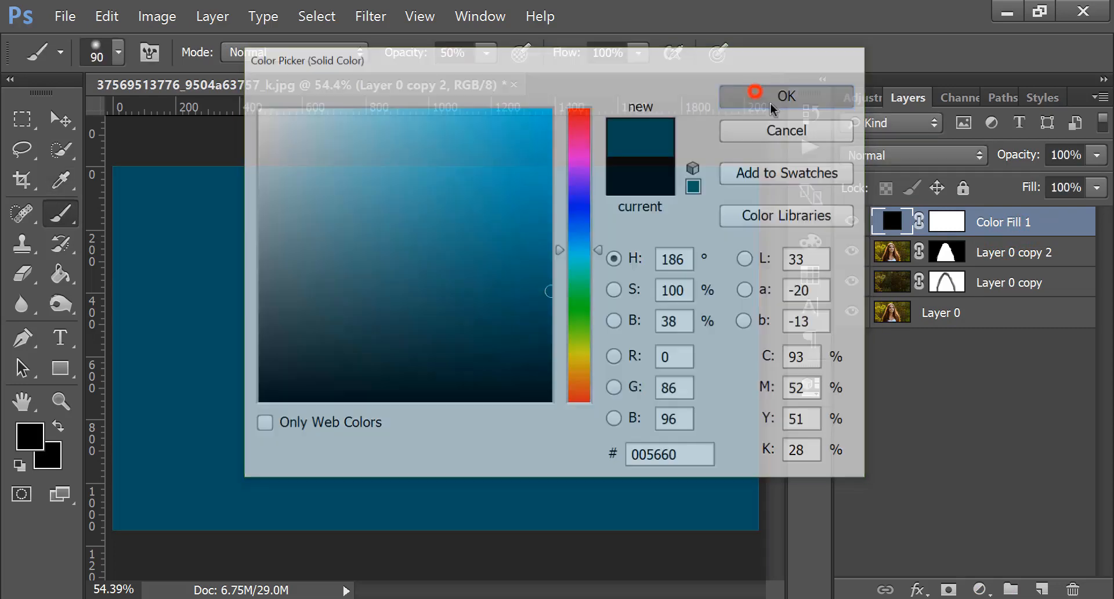
Step: Set the Color Fill 1 layer's blend mode to Exclusion and its fill to 35%
click(931, 156)
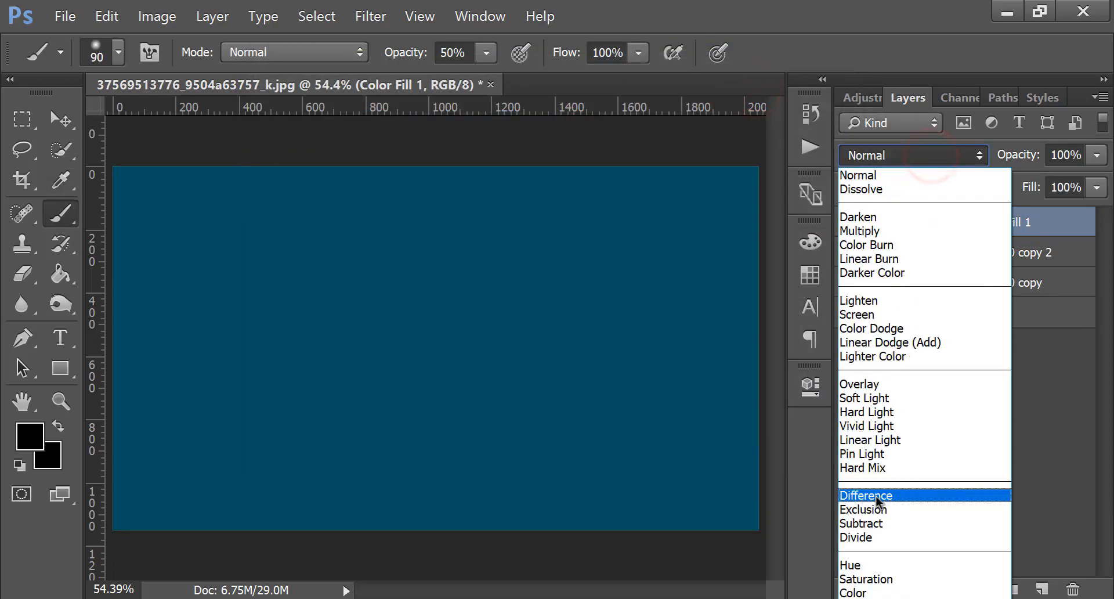
click(876, 508)
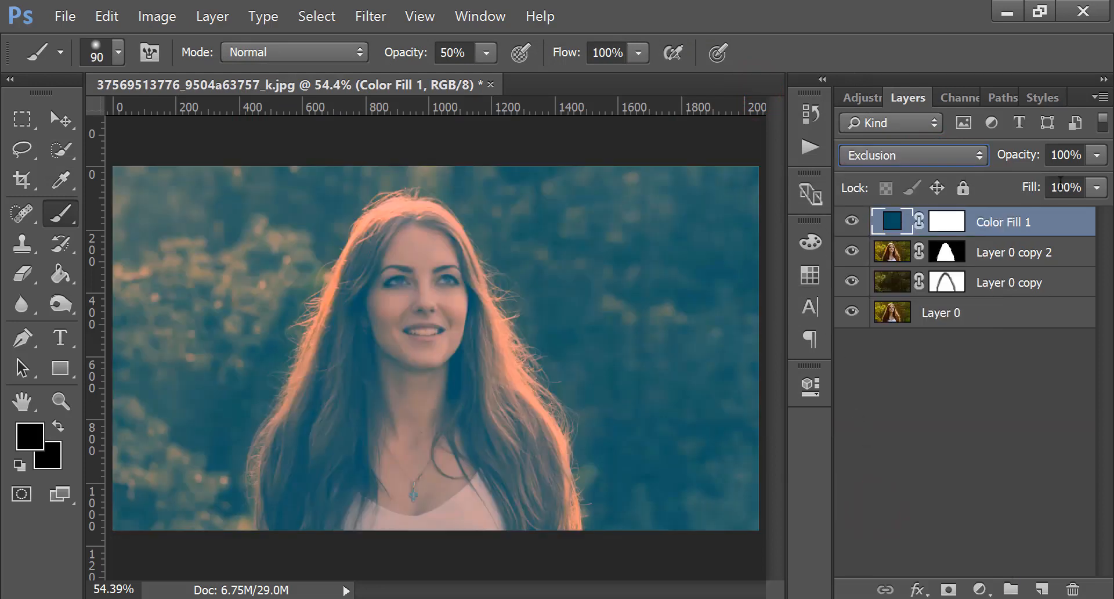
click(1098, 188)
drag(1099, 212, 1032, 210)
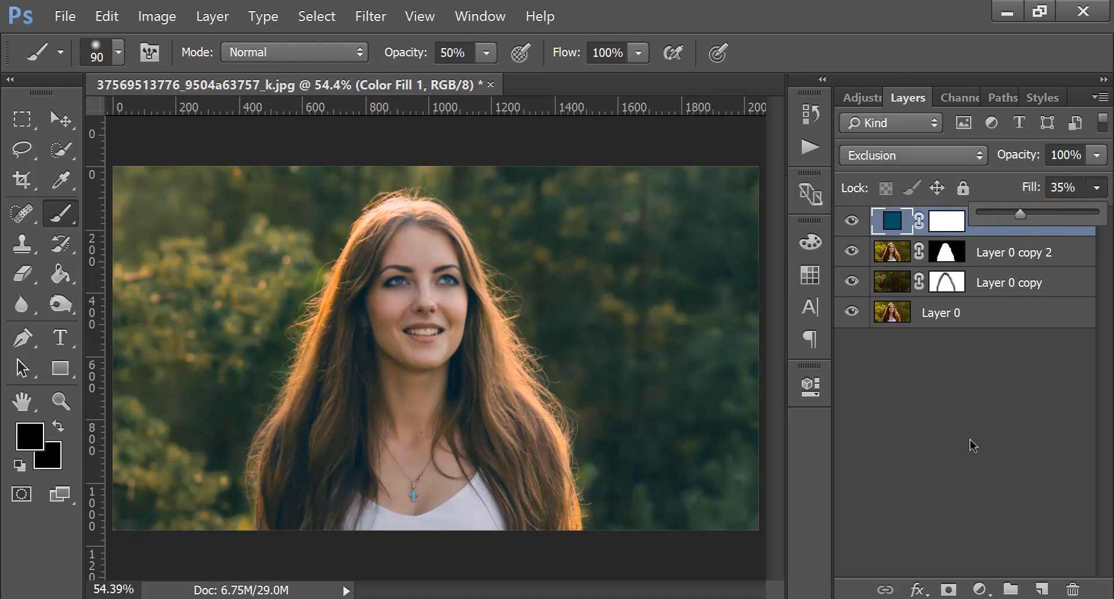
Step: Add a Color Lookup adjustment layer above the colour fill, using the HorrorBlue.3DL 3DLUT file
click(979, 587)
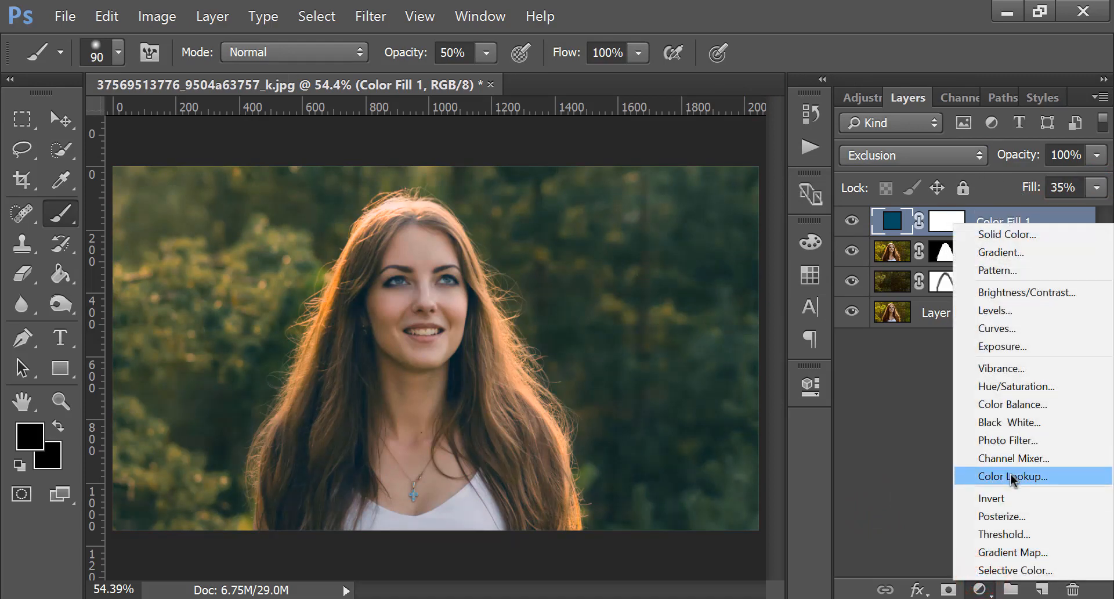
click(1010, 474)
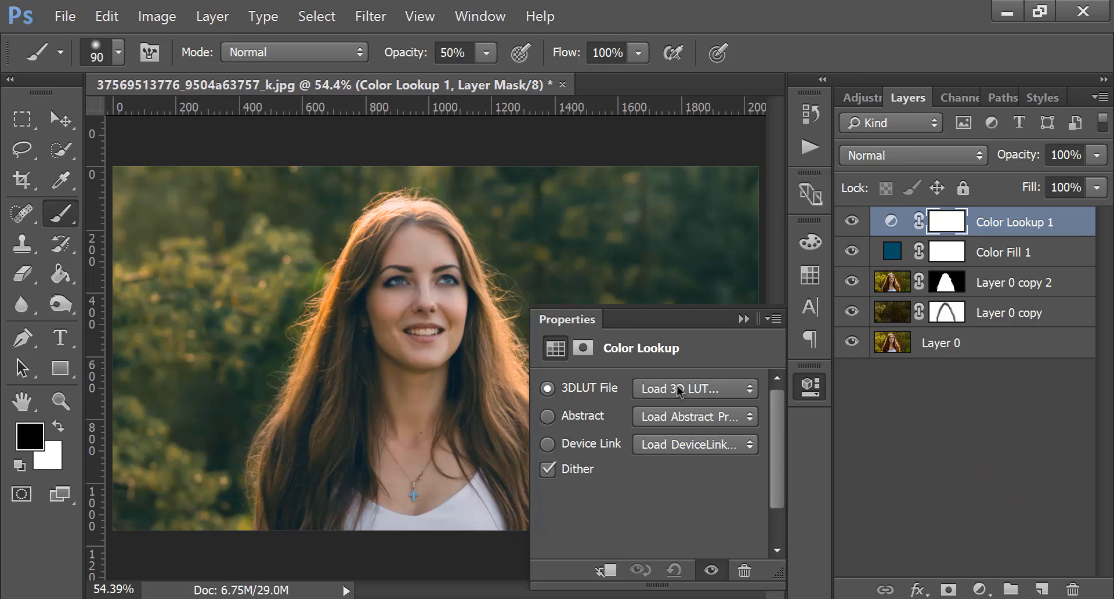
click(680, 390)
scroll(713, 244, down, 4)
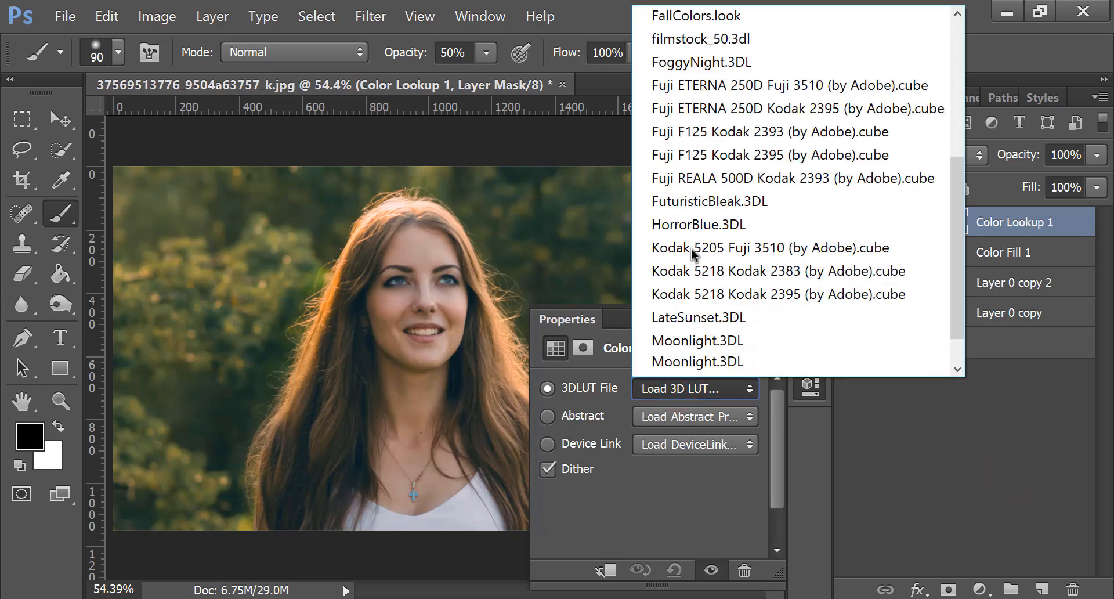
click(711, 204)
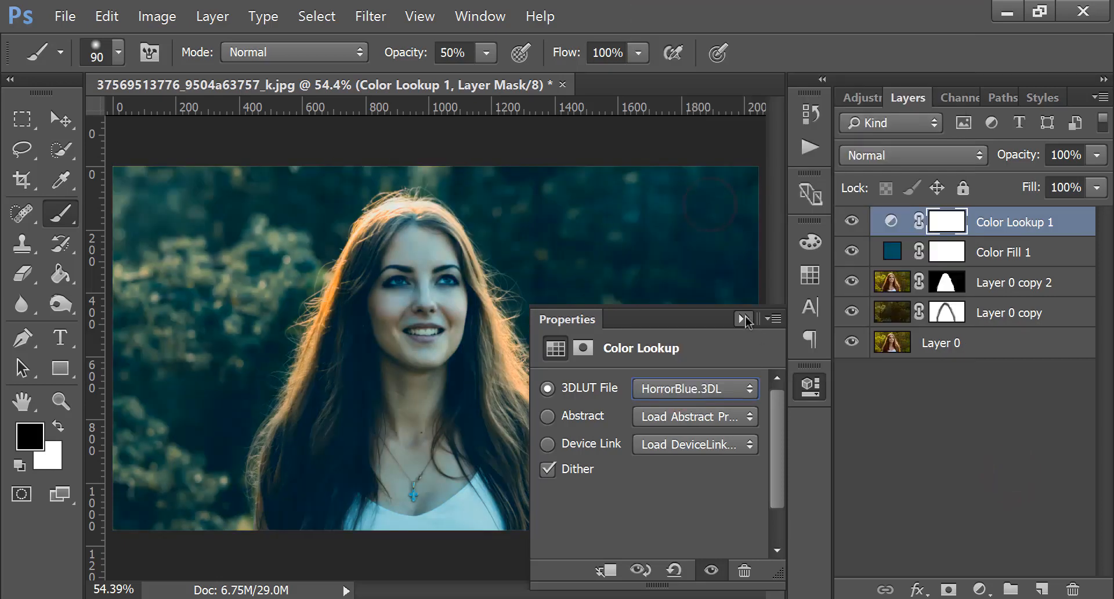
Step: Lower the Color Lookup layer's fill to 26%
click(1097, 186)
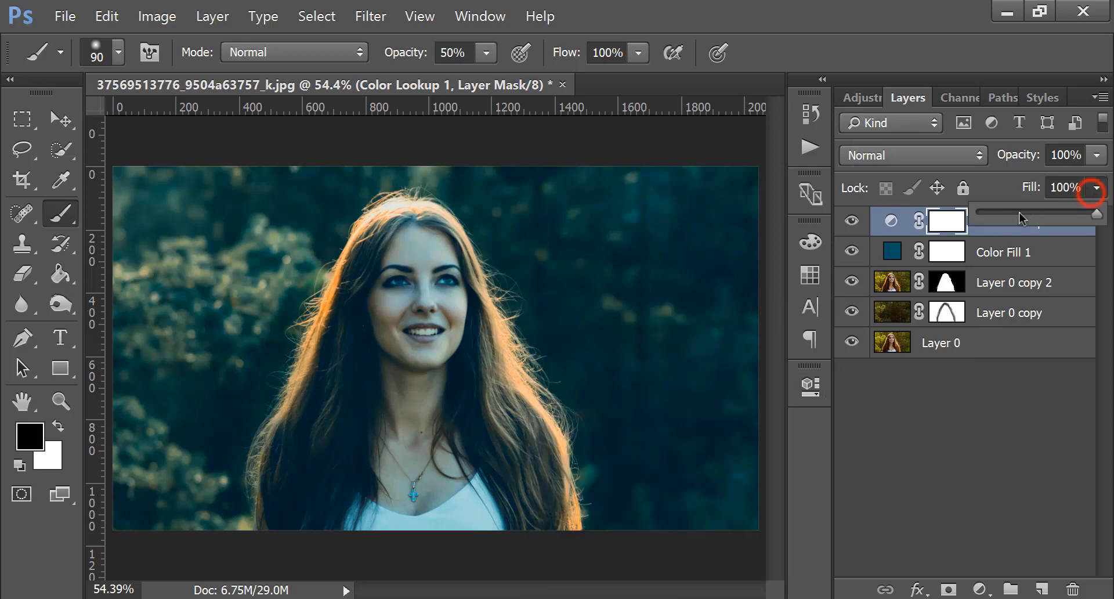
drag(1099, 211, 1020, 213)
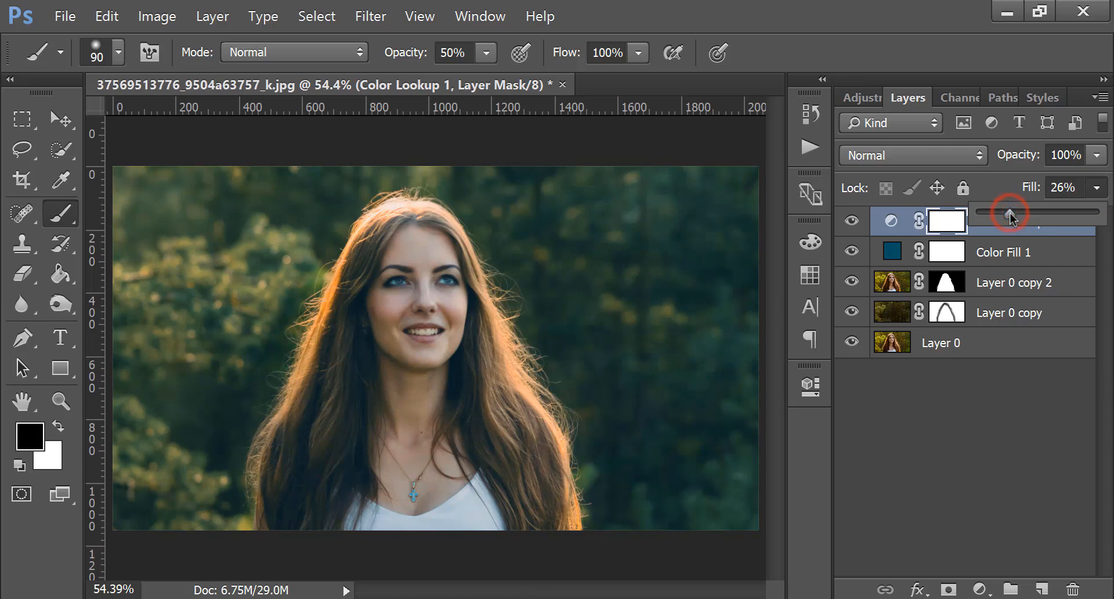
click(1094, 189)
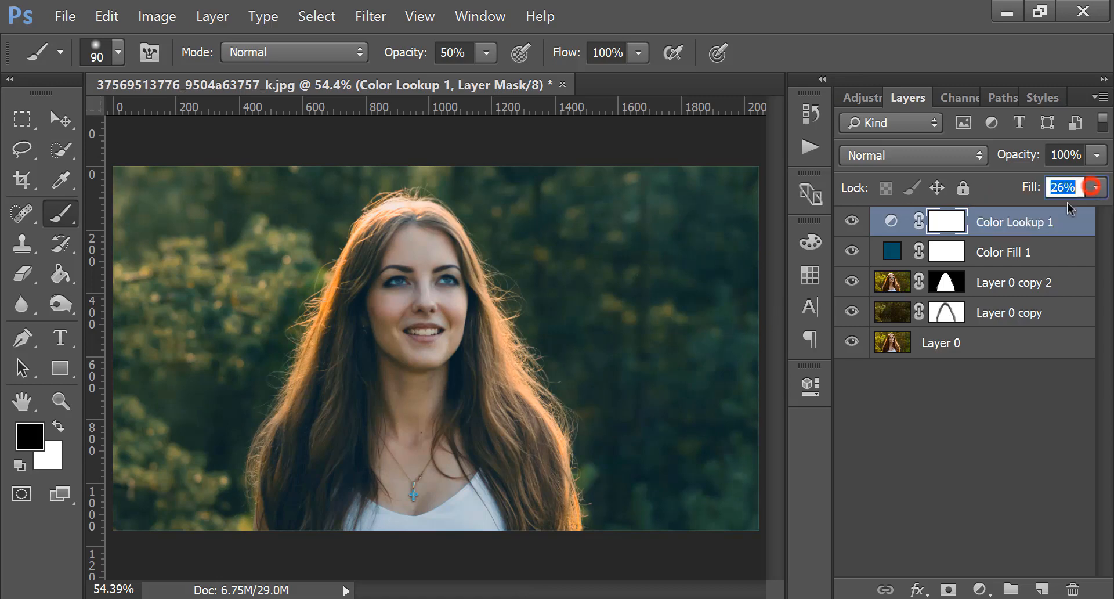
Step: Add a Brightness/Contrast adjustment layer with brightness 10 and contrast 20
click(980, 585)
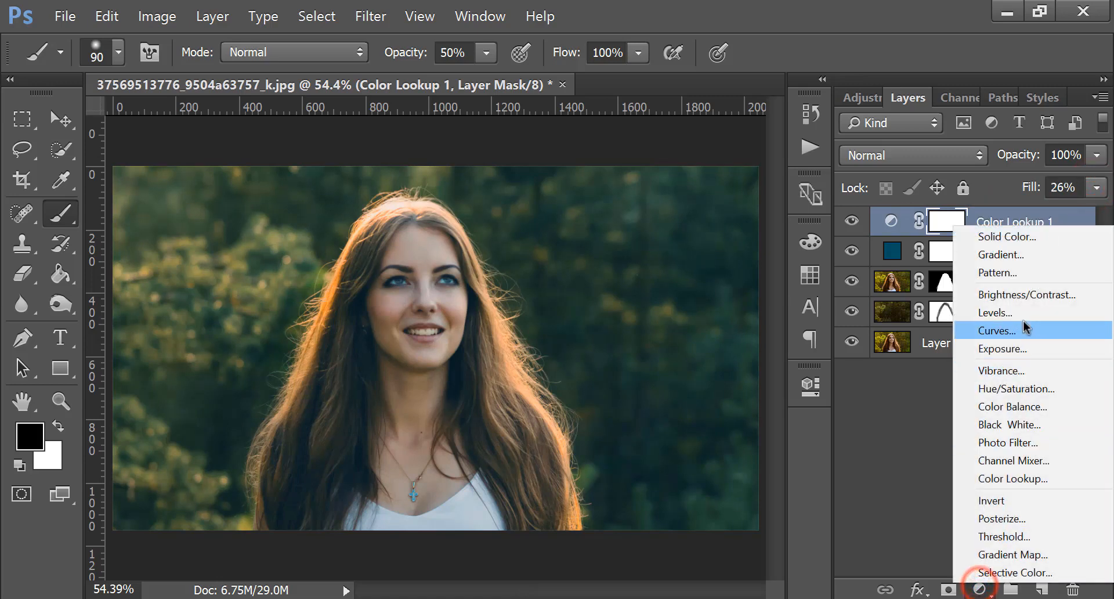
click(1016, 297)
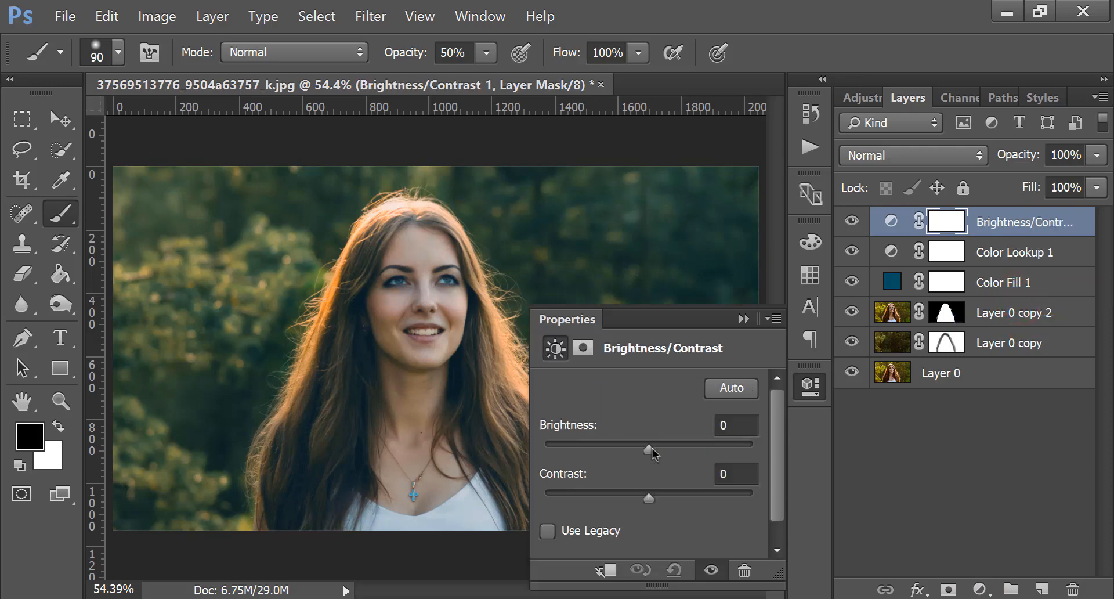
mouse_move(651, 499)
mouse_down()
mouse_move(679, 498)
mouse_move(629, 497)
mouse_move(669, 500)
mouse_up()
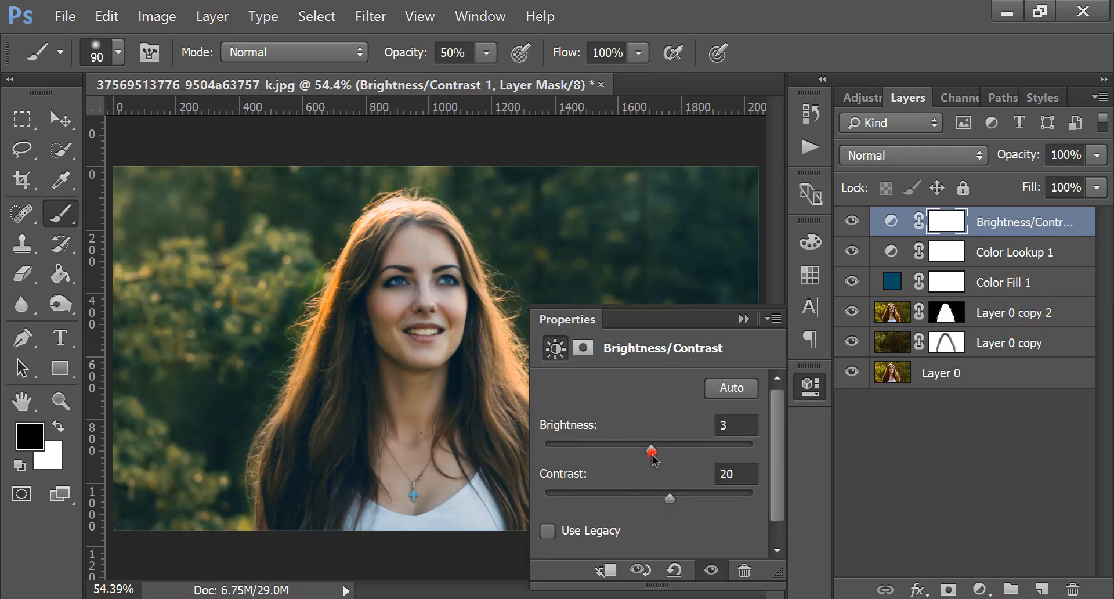
drag(653, 455, 658, 460)
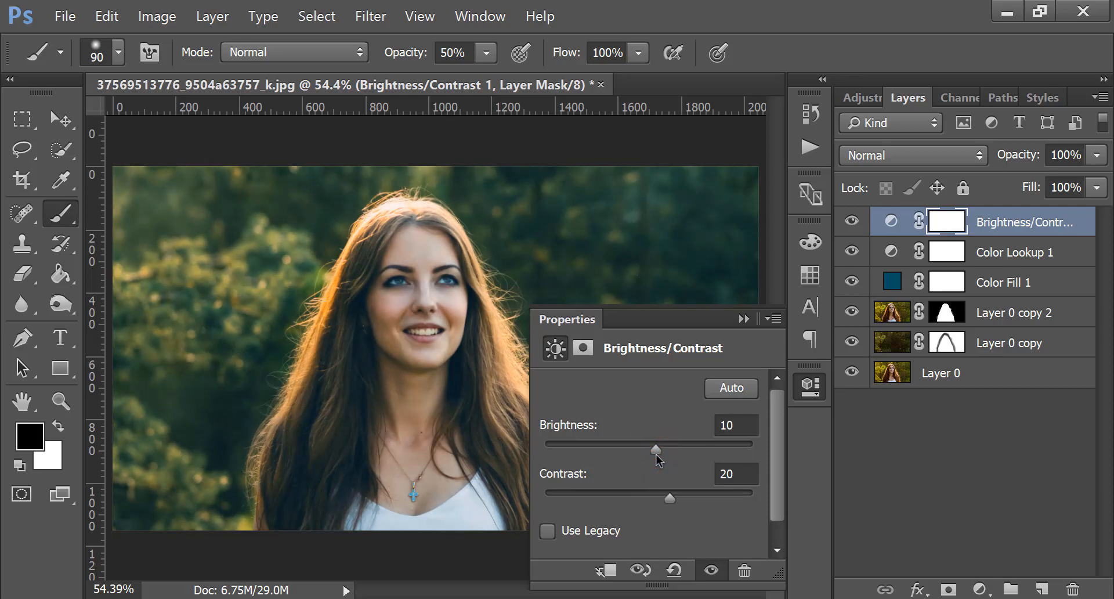
click(743, 318)
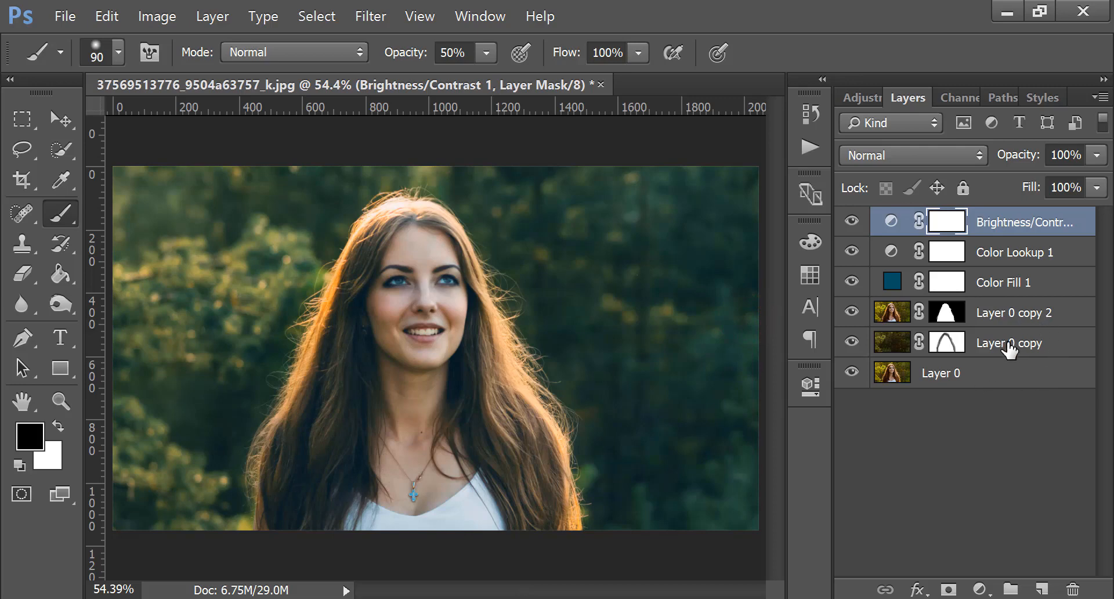
Step: Add a Gradient Map adjustment layer above Brightness/Contrast, using the violet-to-orange gradient preset
shift+click(1009, 346)
click(995, 226)
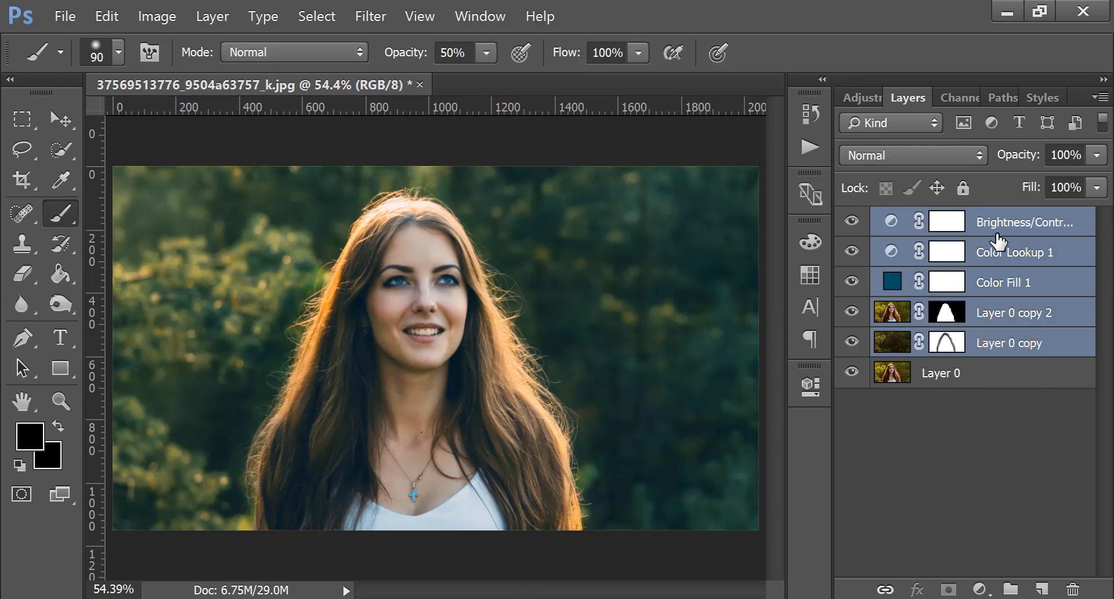
click(980, 589)
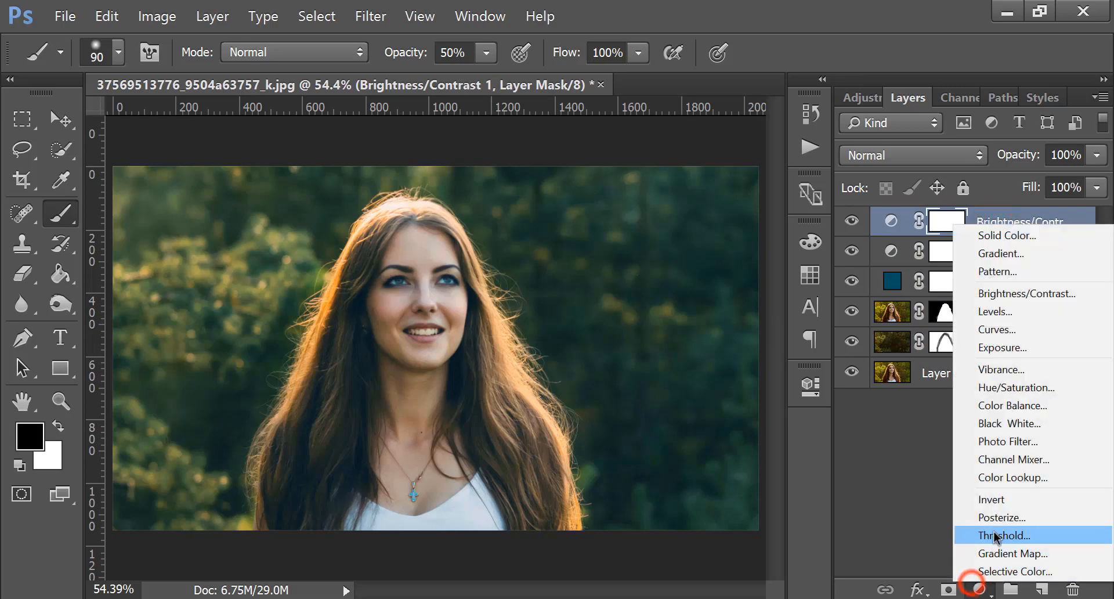
click(1003, 552)
click(636, 398)
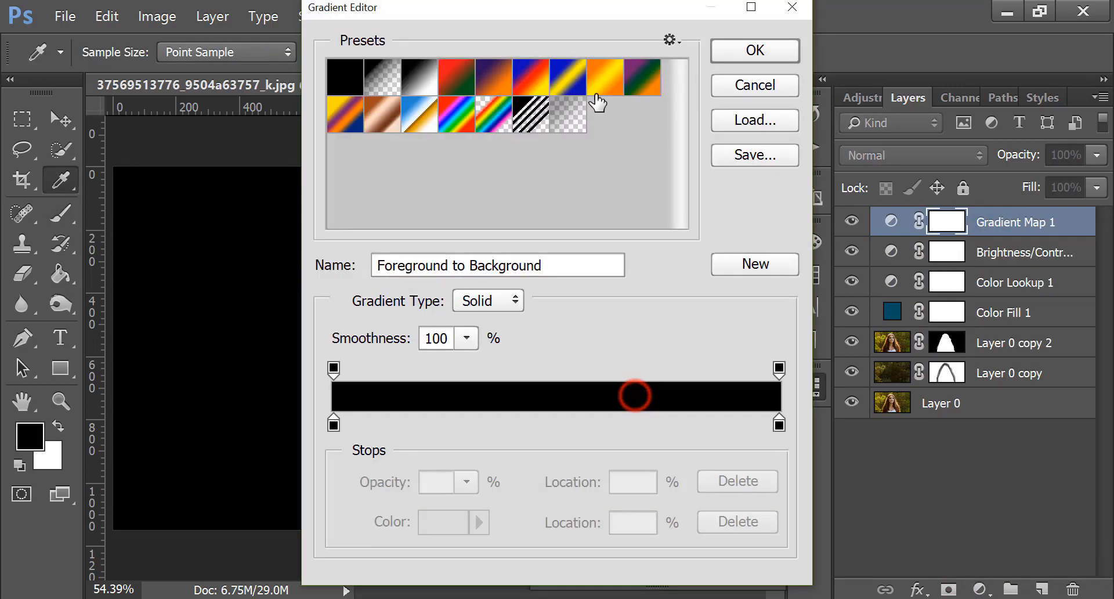
click(492, 77)
click(753, 50)
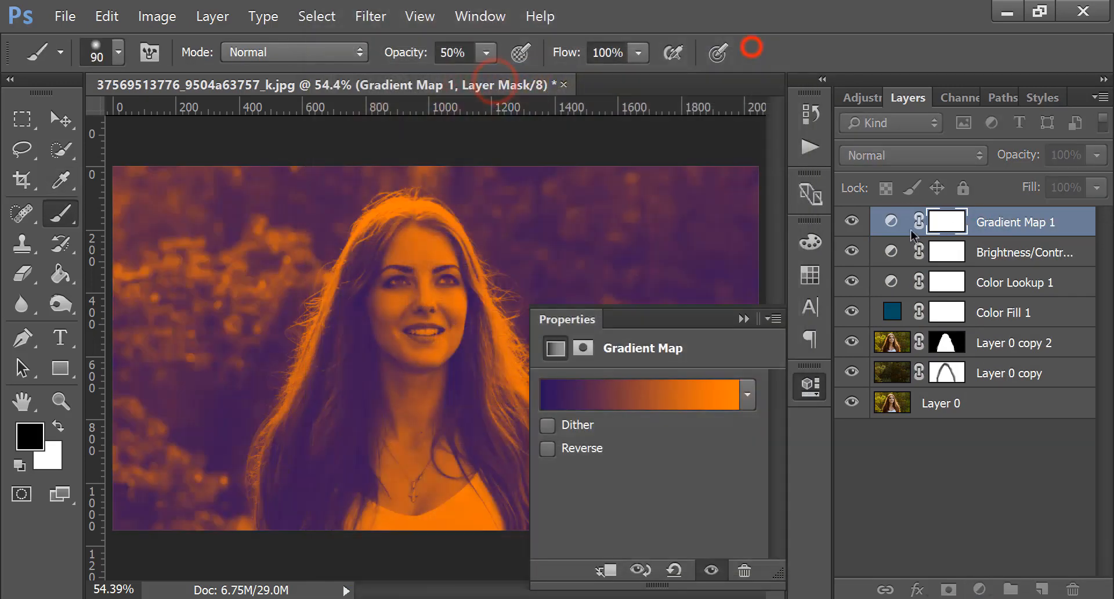
click(743, 318)
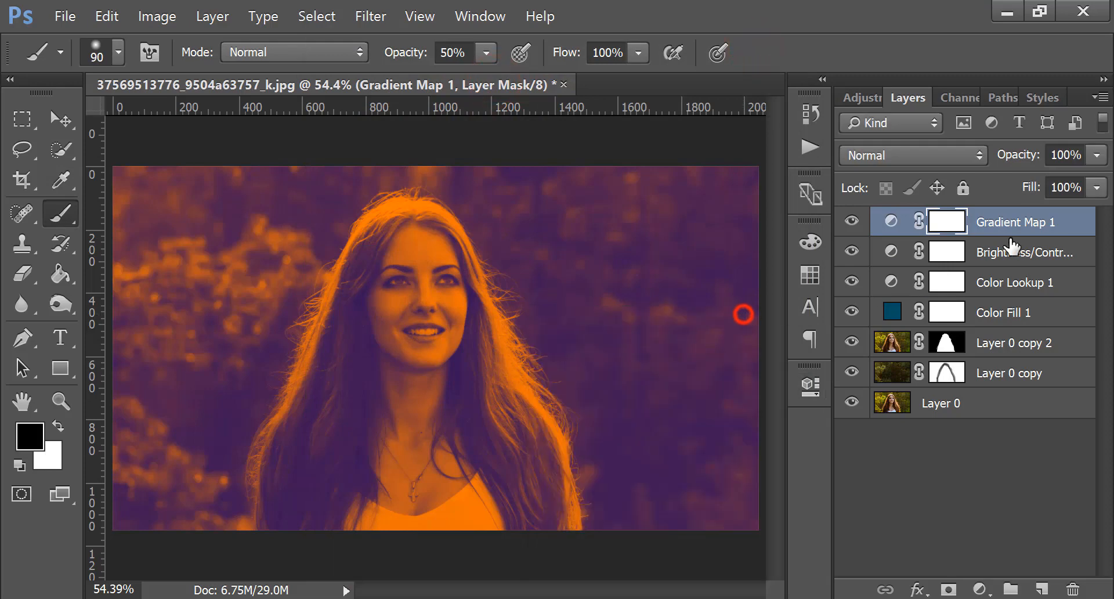
Step: Lower the Gradient Map layer's fill to 31%
click(1094, 188)
click(1016, 213)
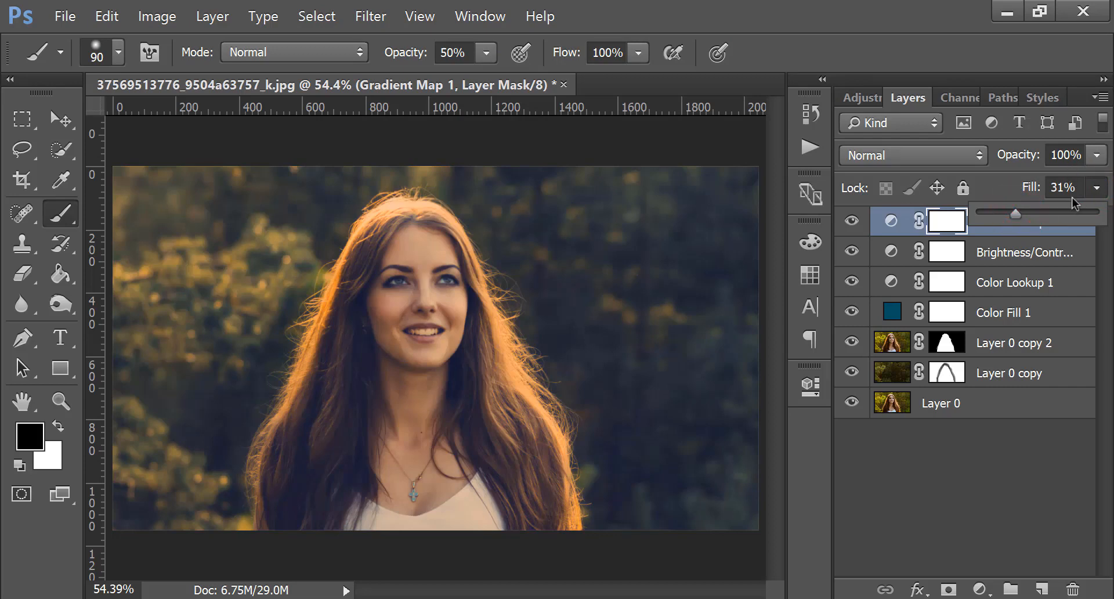
click(1003, 189)
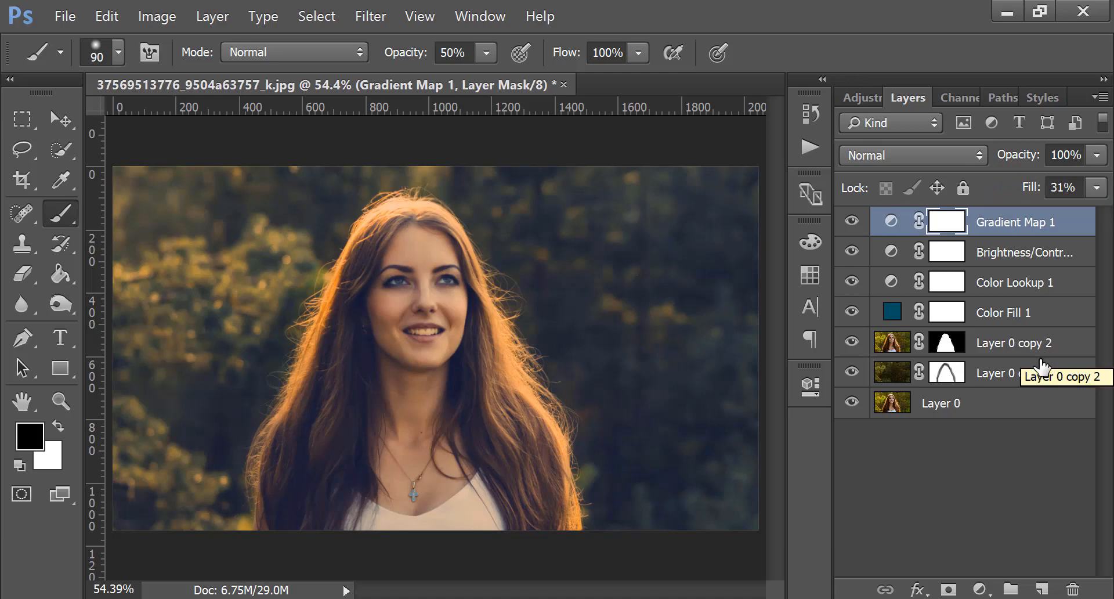
Step: Group the layers from Gradient Map 1 down to Layer 0 copy, and stamp all visible layers into a new layer above the group
shift+click(1013, 377)
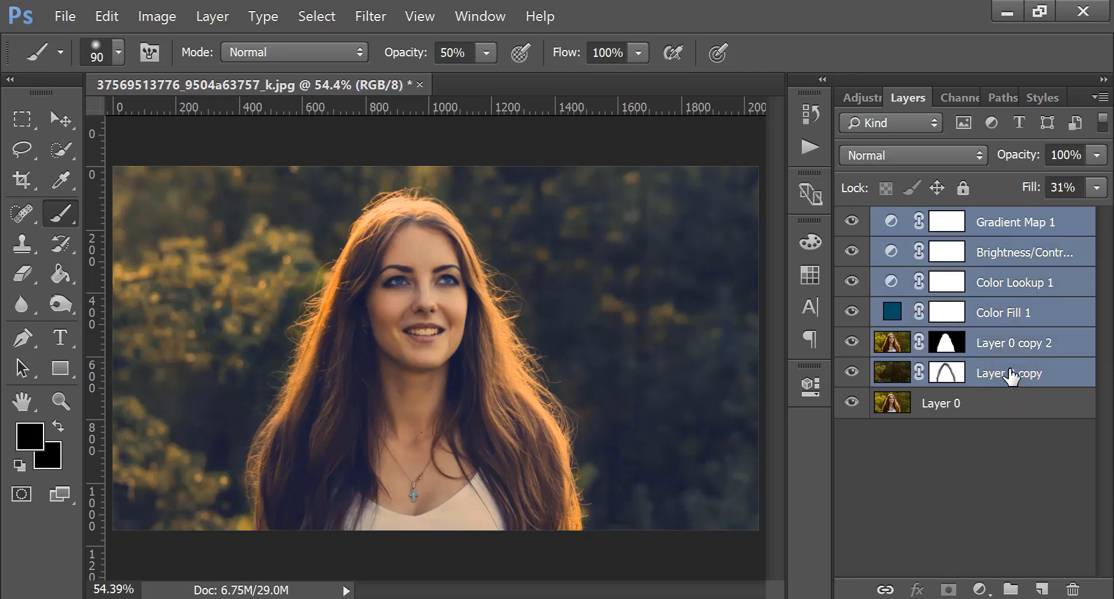
double_click(1012, 375)
click(1037, 223)
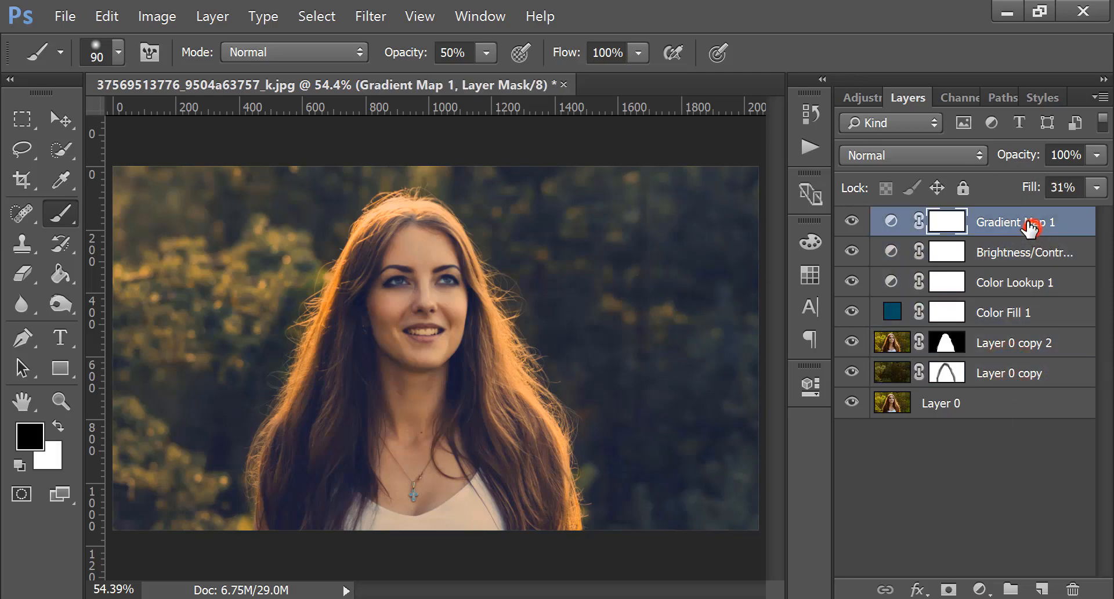
shift+click(1027, 373)
drag(998, 377, 1010, 588)
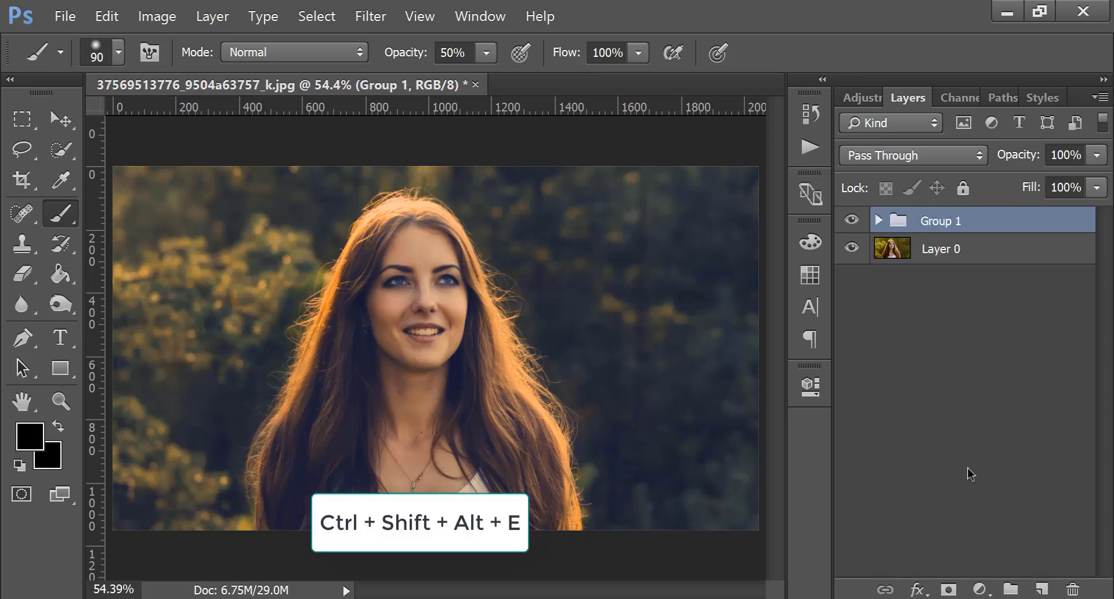
key(ctrl+shift+alt+e)
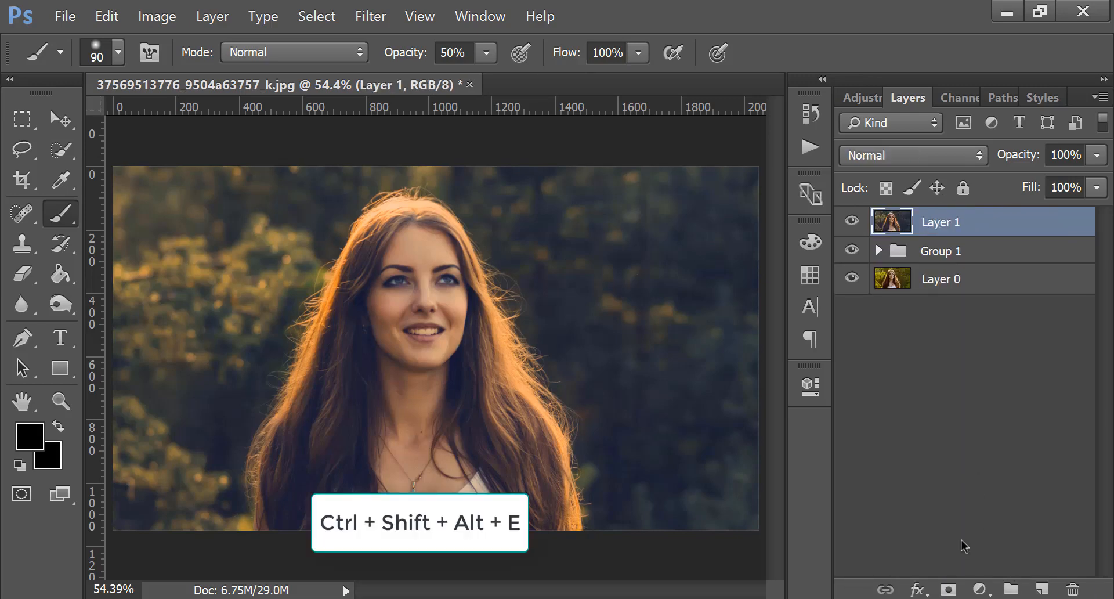
Step: Open the Portraiture filter on Layer 1 and choose the Smoothing: High preset
click(371, 16)
mouse_move(493, 378)
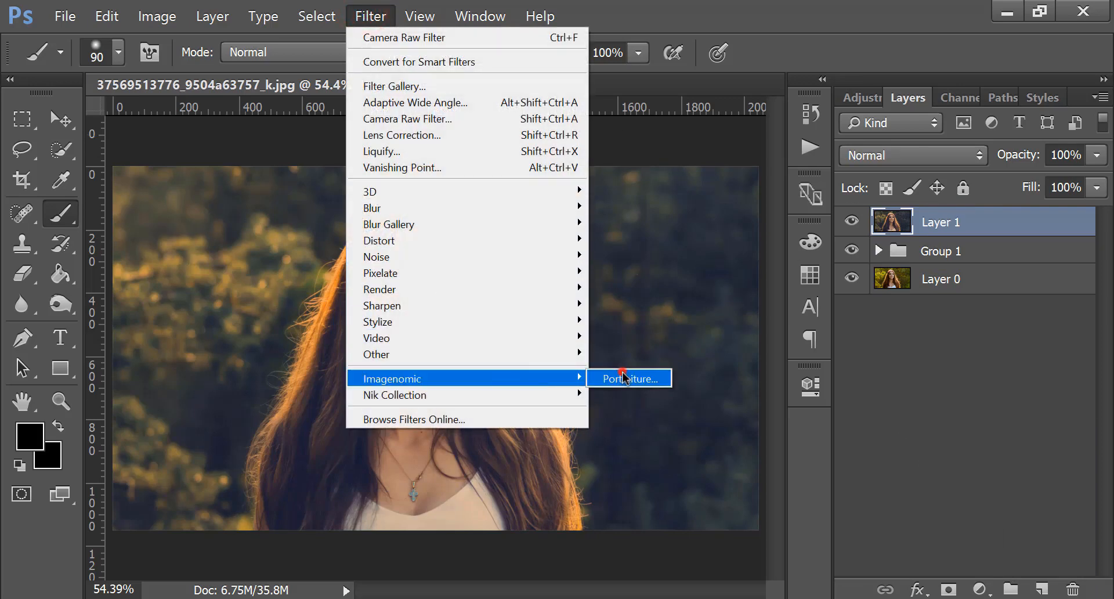
click(625, 379)
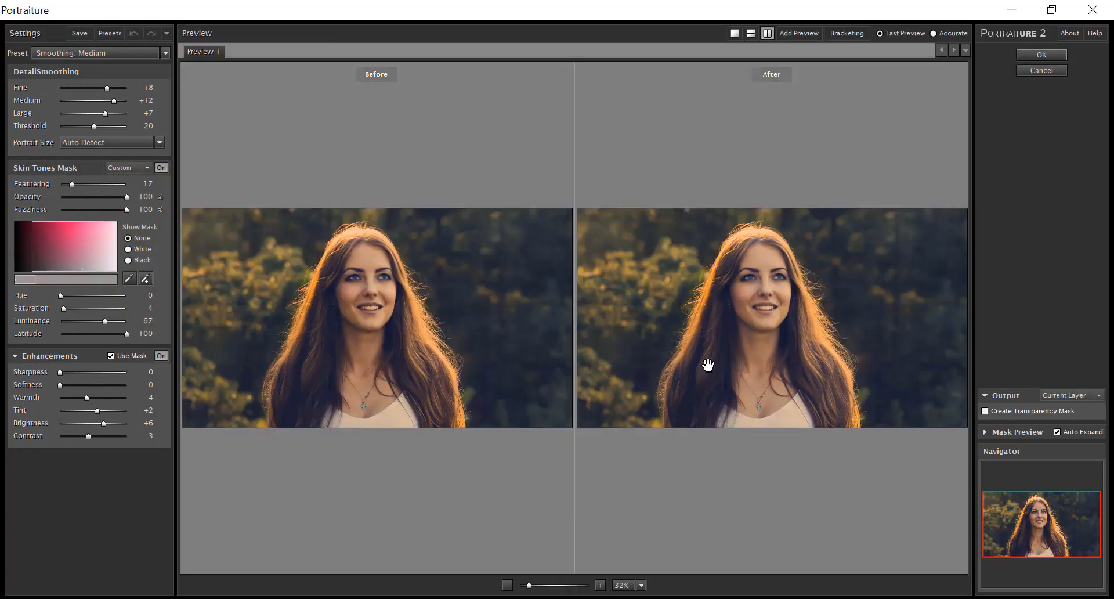
scroll(766, 375, up, 2)
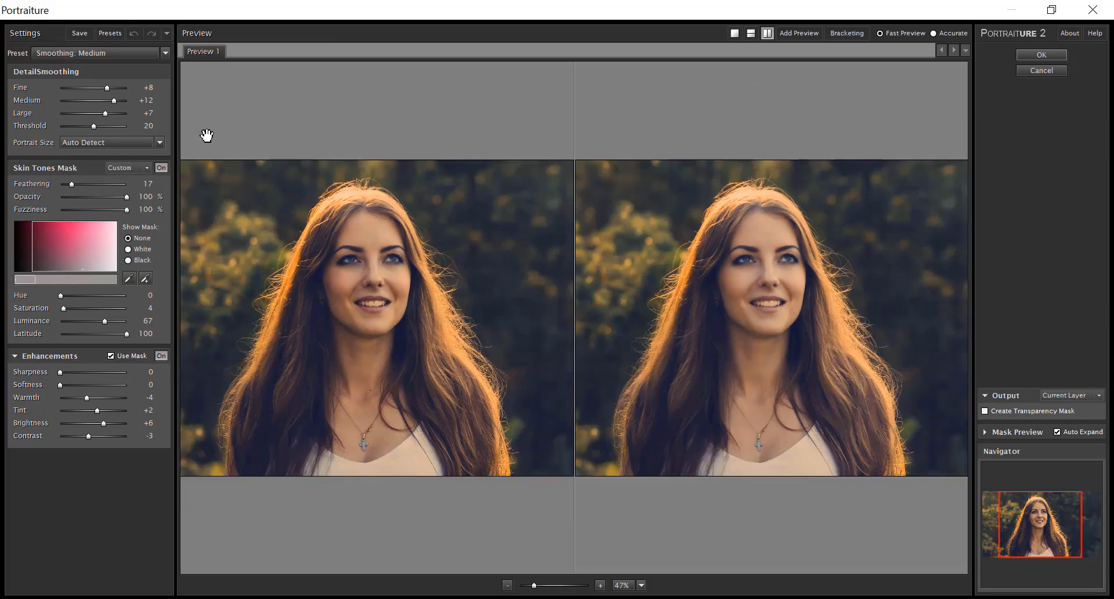
click(97, 53)
click(98, 192)
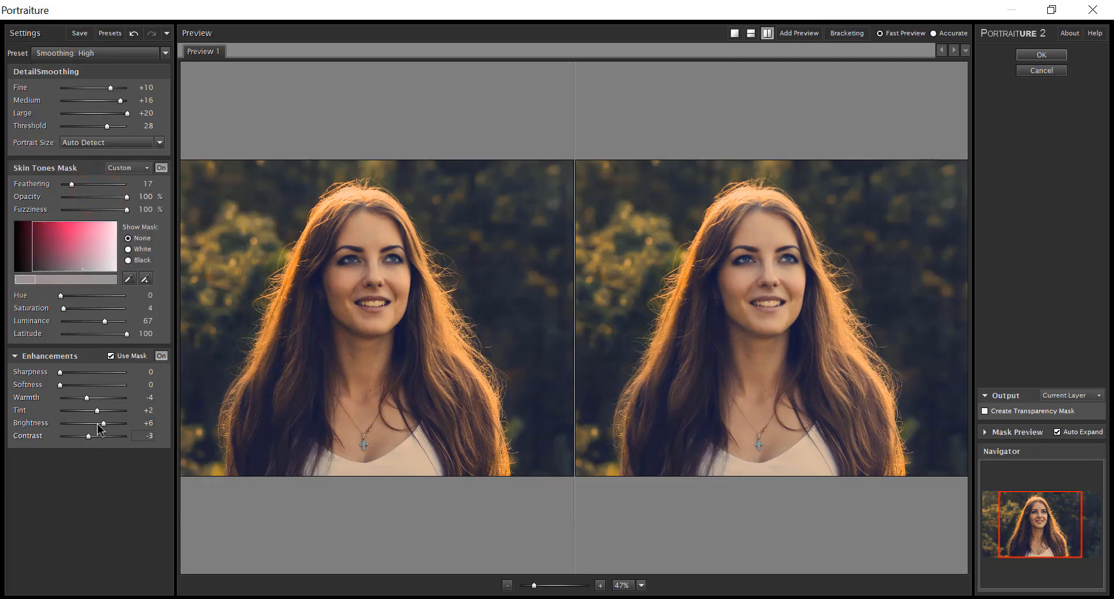
Step: Set Portraiture's enhancements to sharpness 12, softness 7, warmth -8, tint -1 and contrast 0, keeping brightness at +6
drag(95, 414, 92, 414)
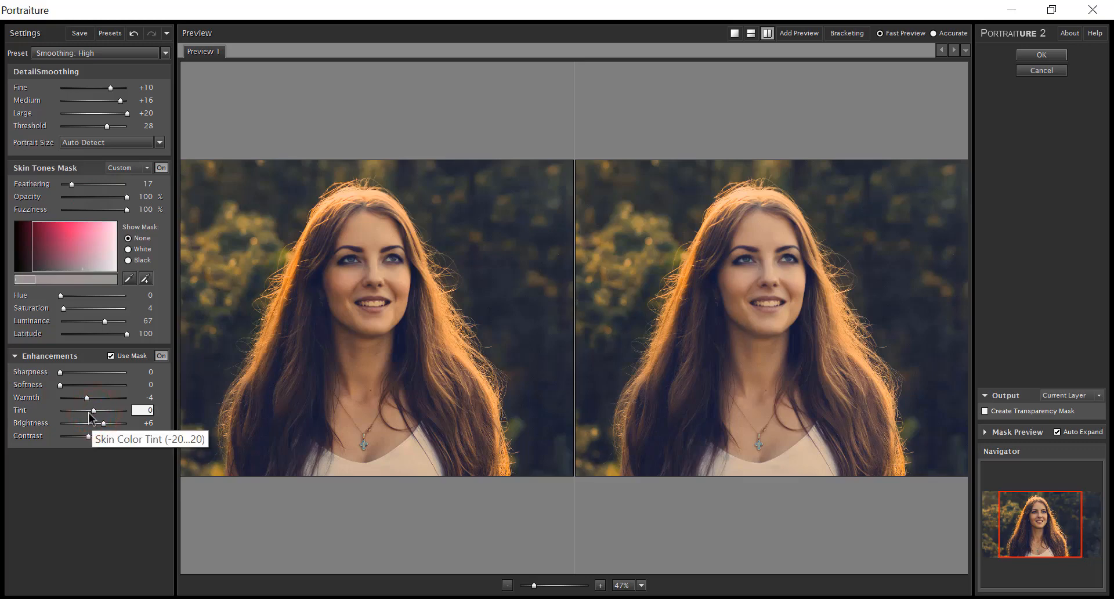
drag(88, 436, 94, 437)
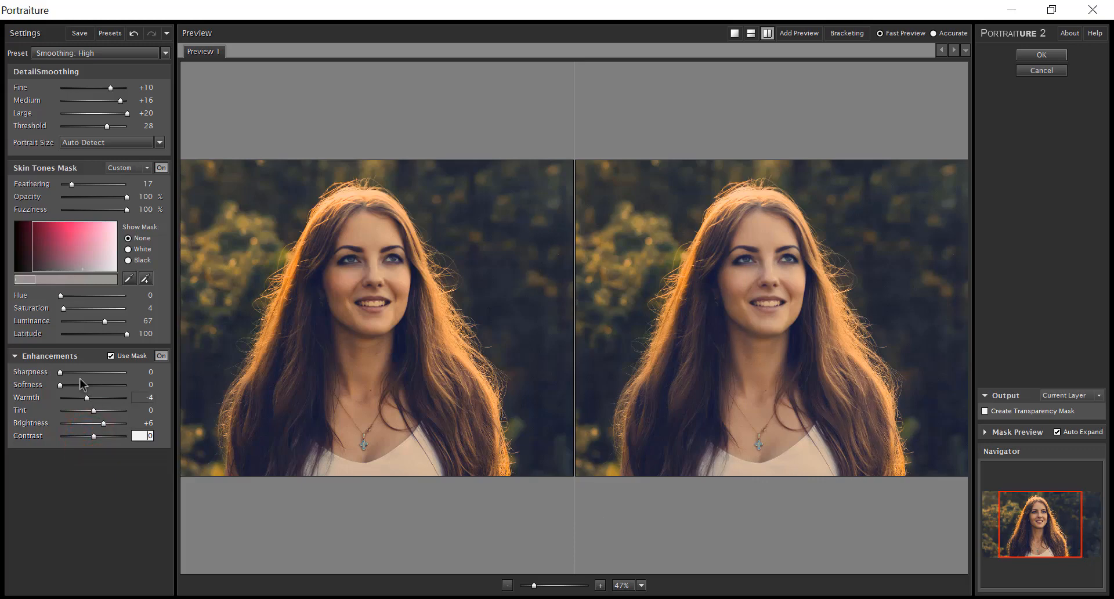
drag(60, 373, 81, 380)
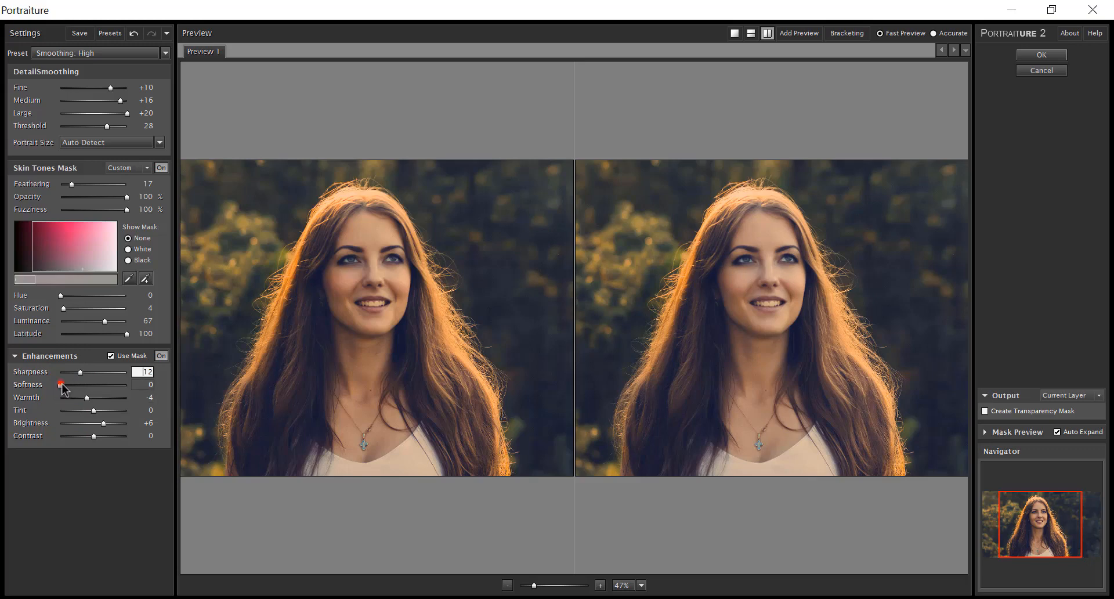
drag(60, 384, 80, 398)
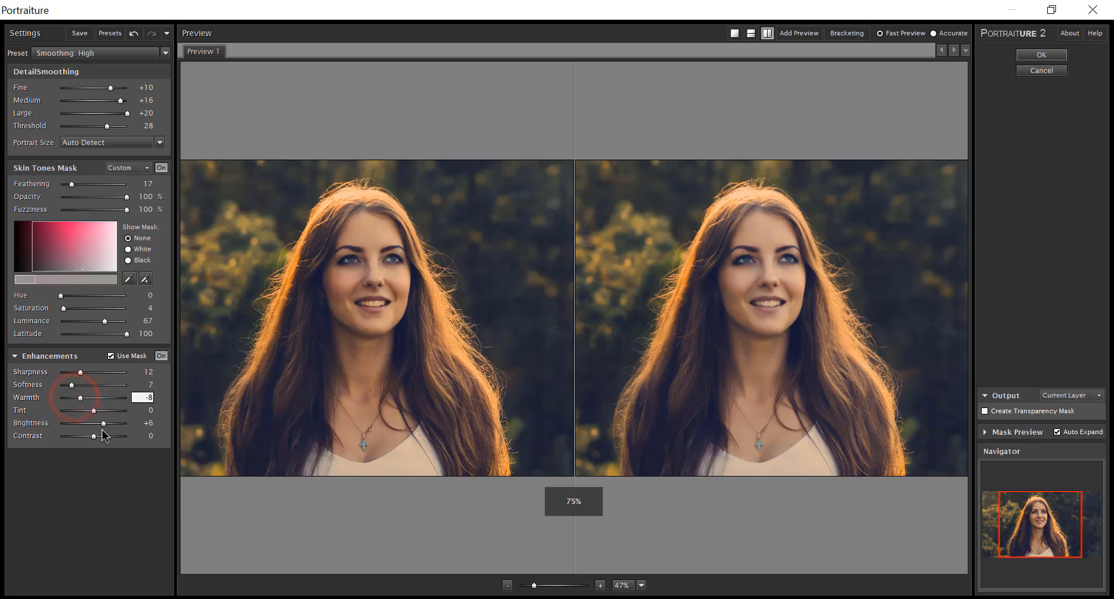
click(103, 423)
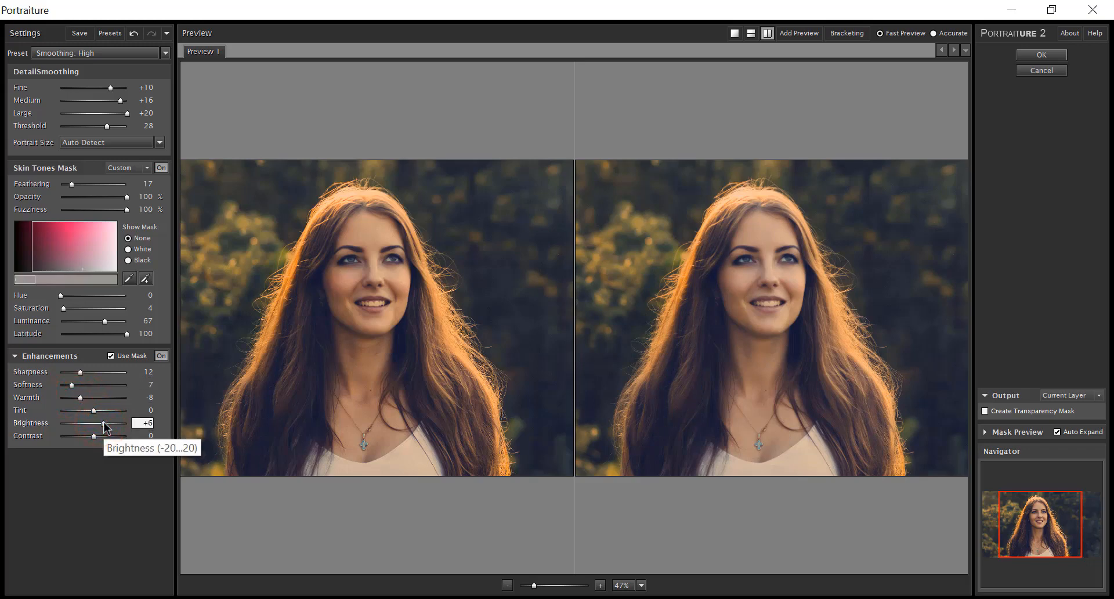
click(94, 411)
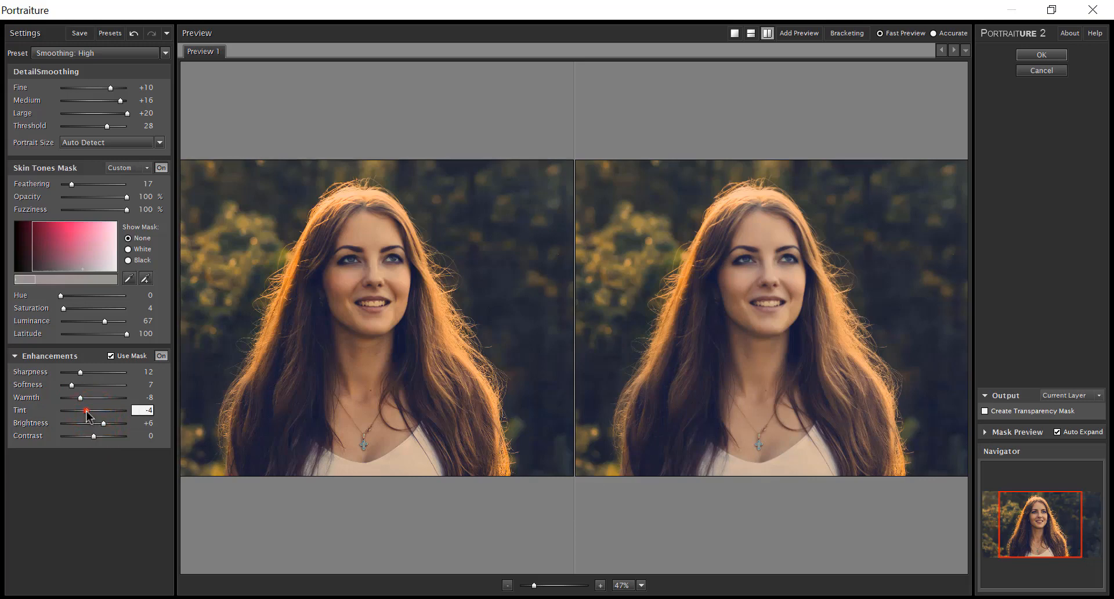
drag(94, 411, 92, 410)
Step: Add skin tones sampled from the woman's cheeks and forehead to the skin mask, set brightness to +5 and apply Portraiture
click(145, 279)
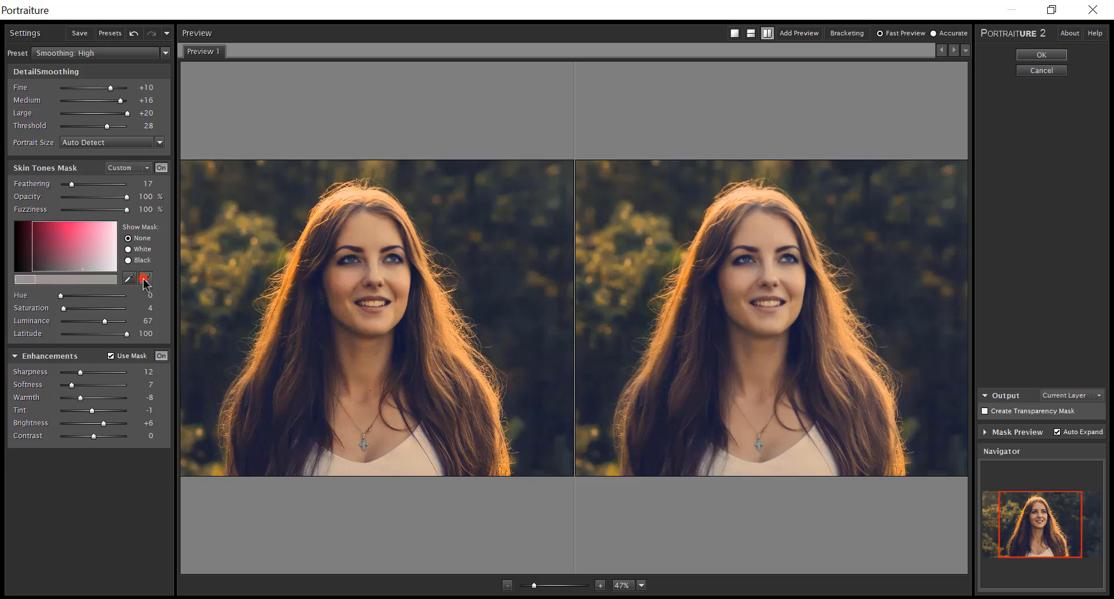
click(753, 280)
click(787, 274)
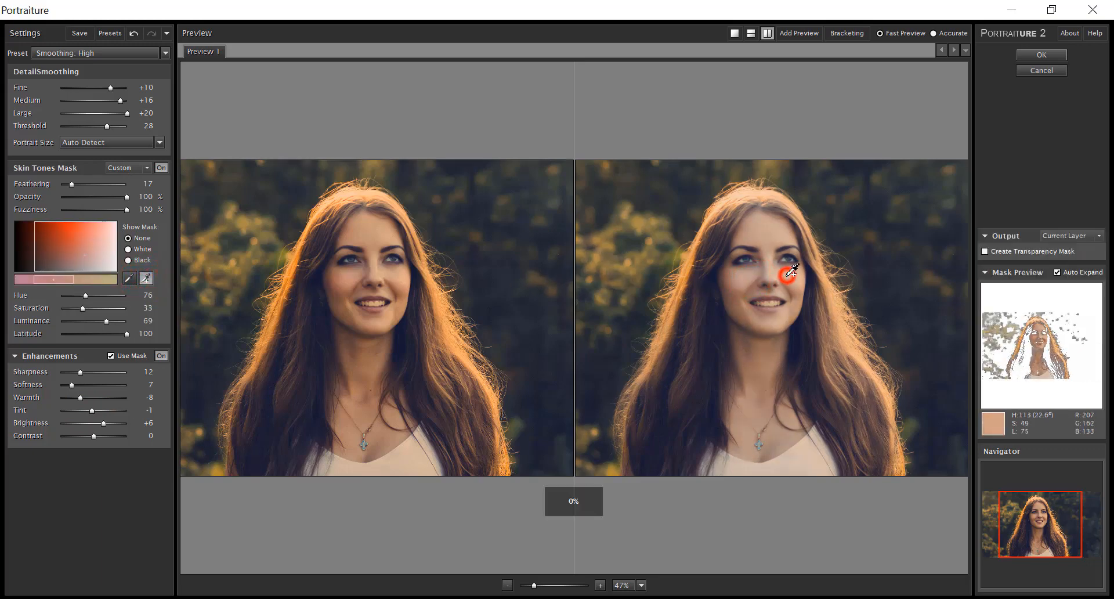
click(756, 232)
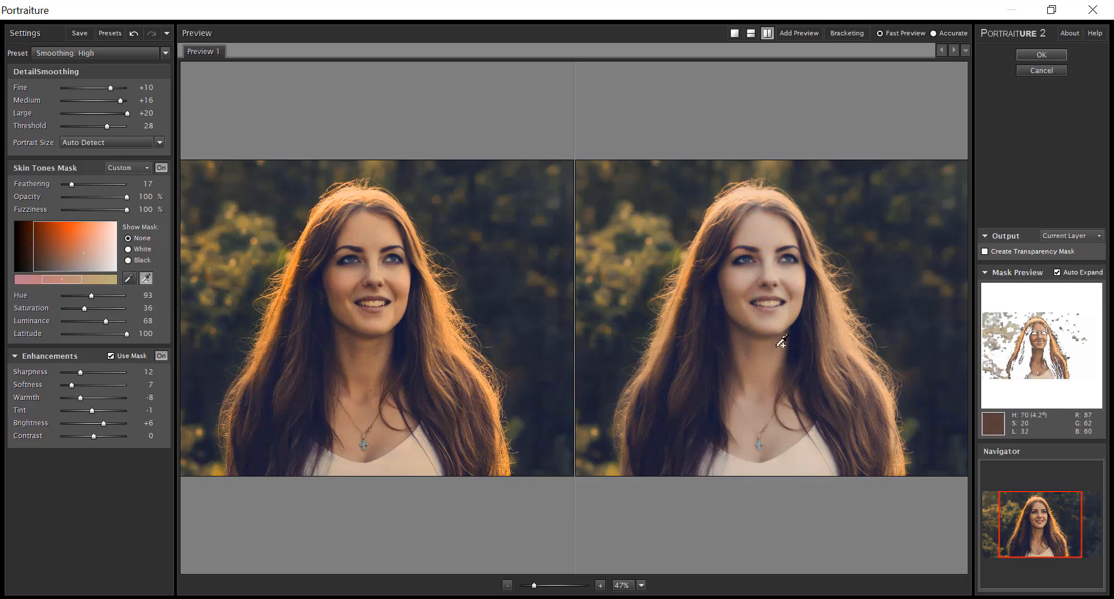
click(740, 289)
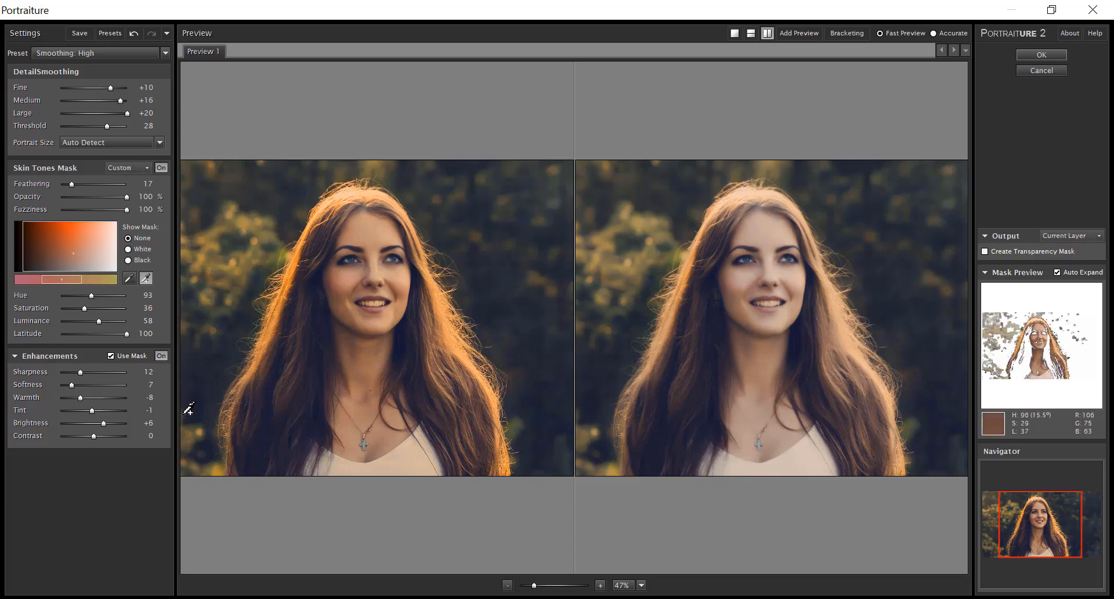
drag(104, 424, 103, 425)
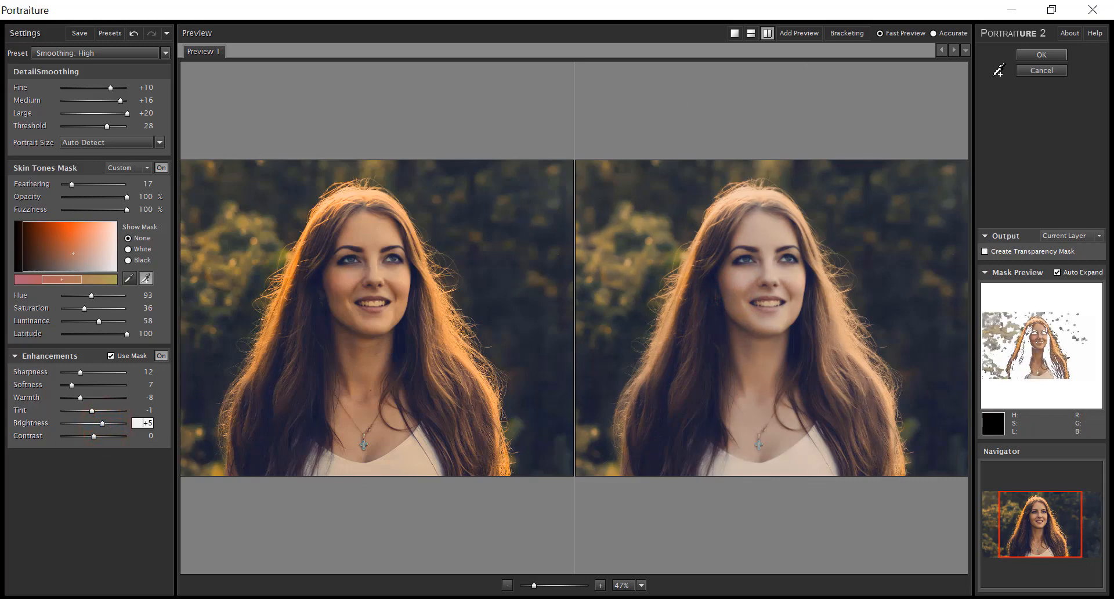
click(1041, 55)
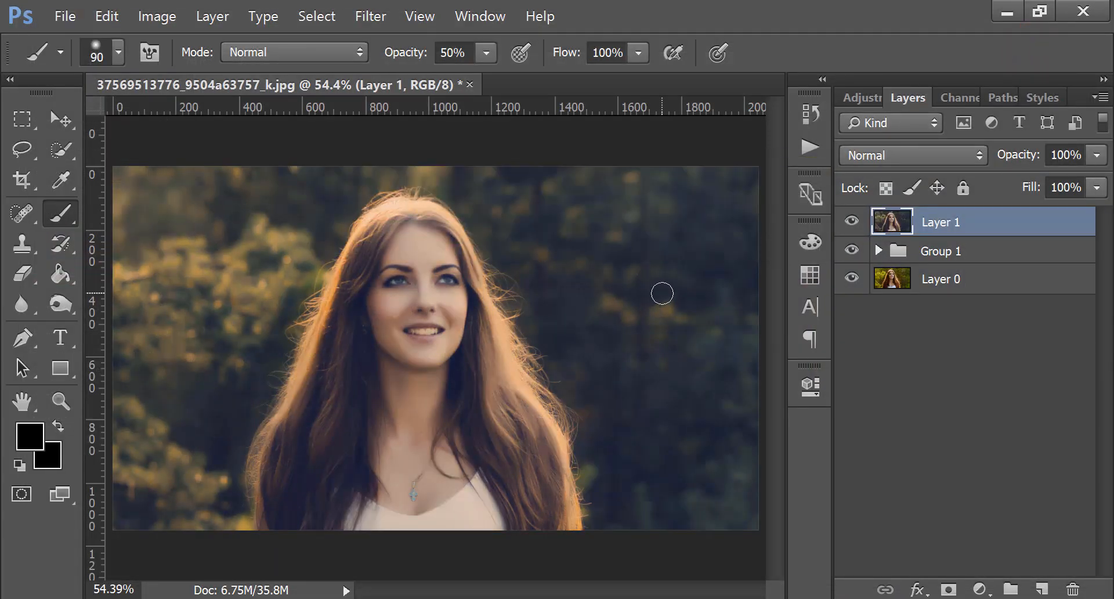
Step: Compare the image with Layer 1 hidden and shown, and lower the layer's fill to 42%
click(850, 222)
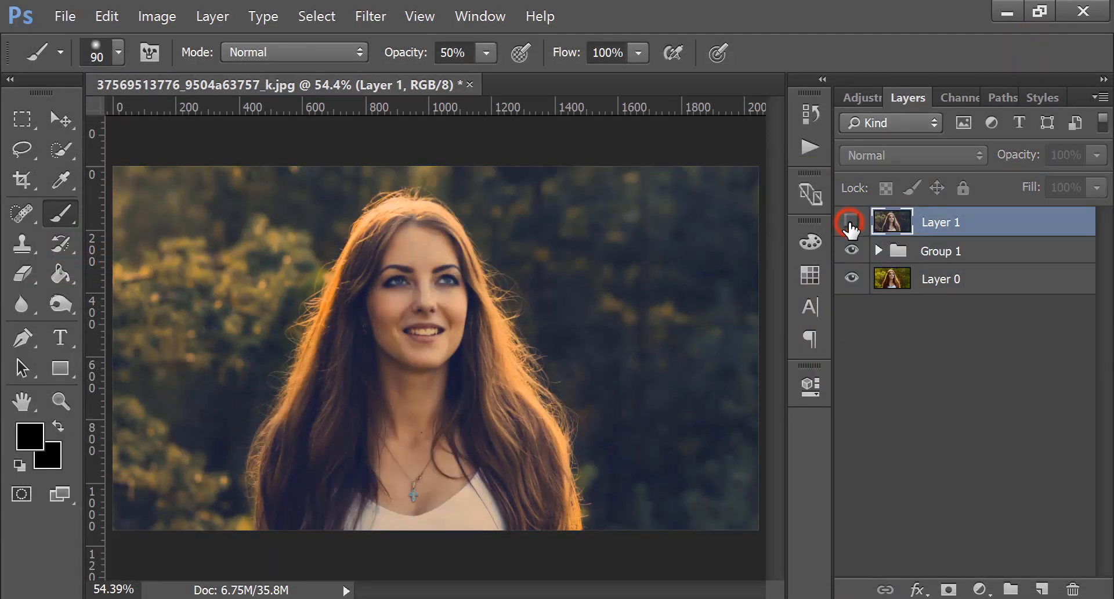
click(851, 222)
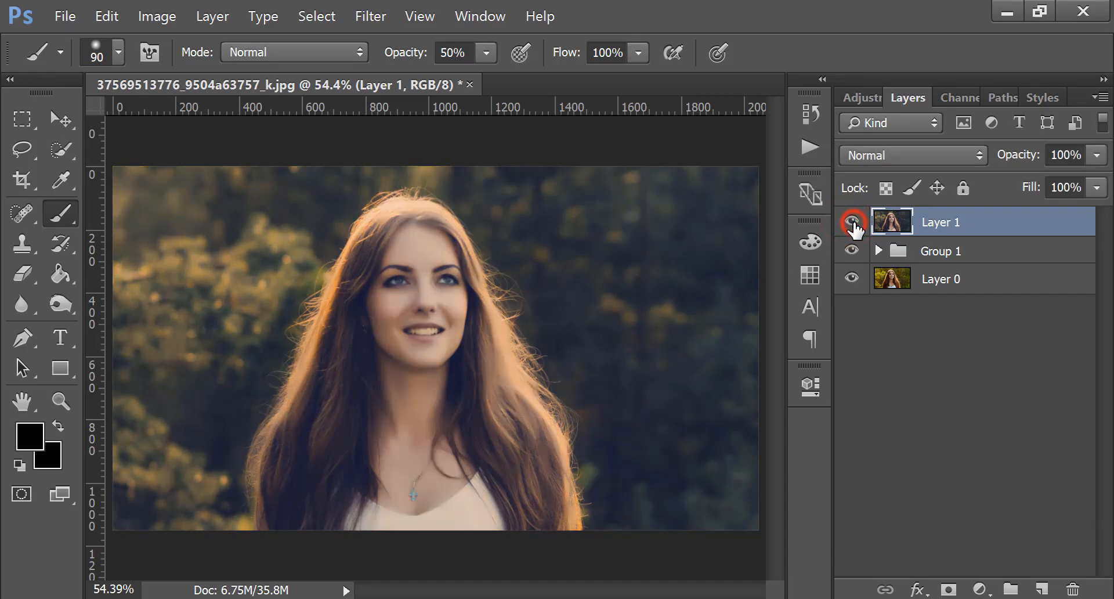
click(851, 223)
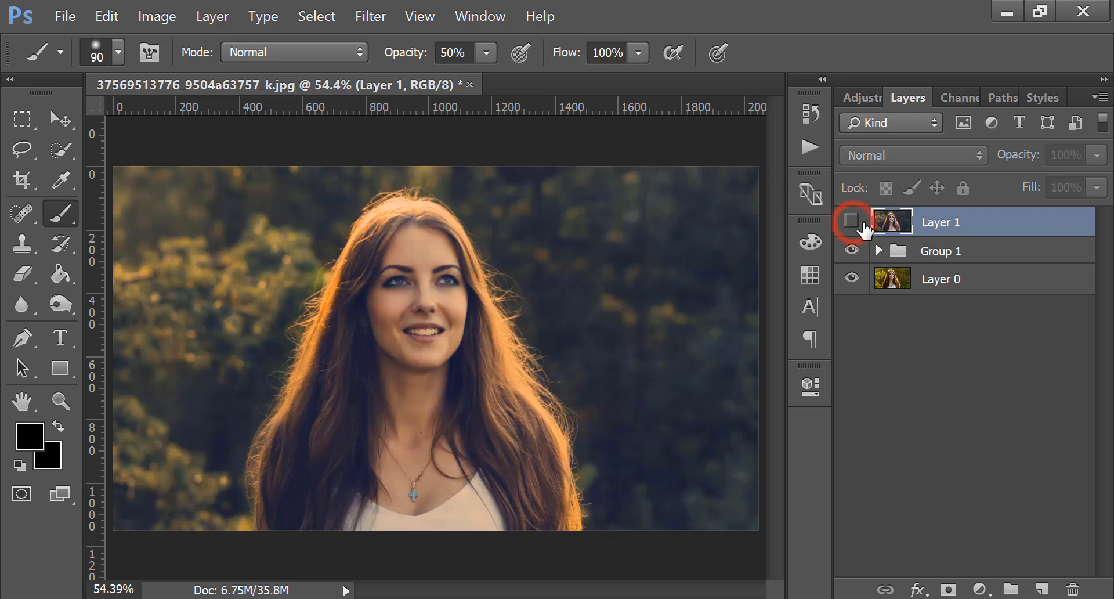
click(851, 223)
click(1097, 195)
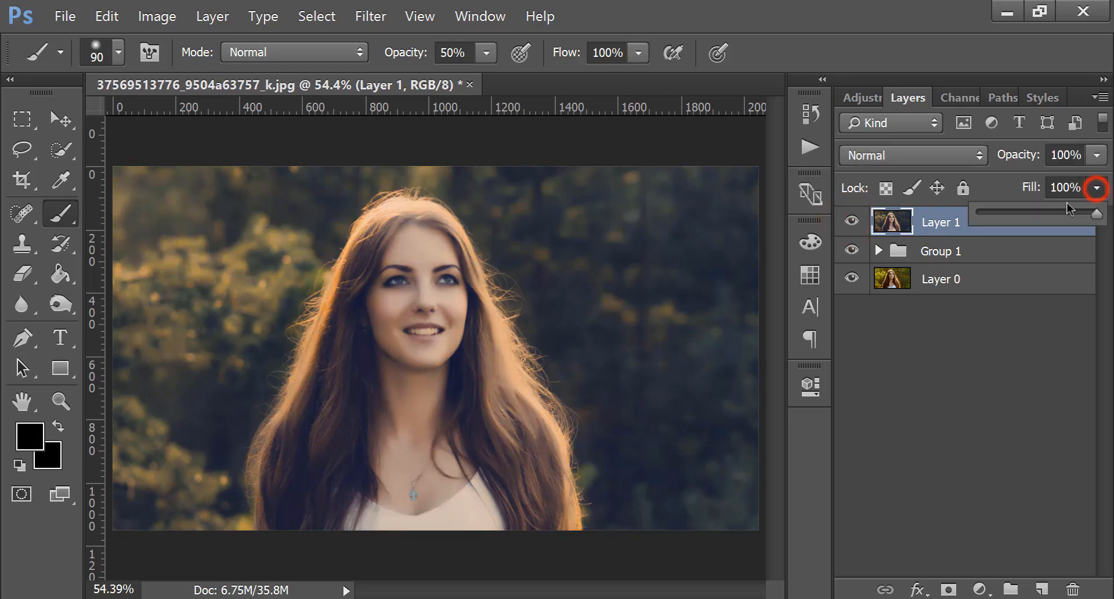
click(1033, 213)
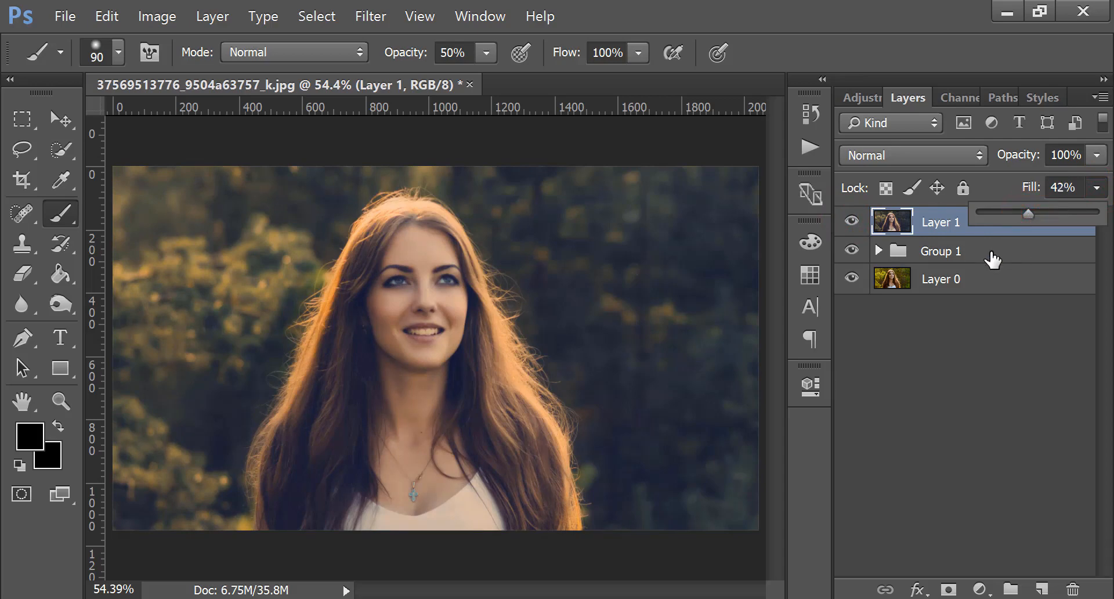
click(950, 226)
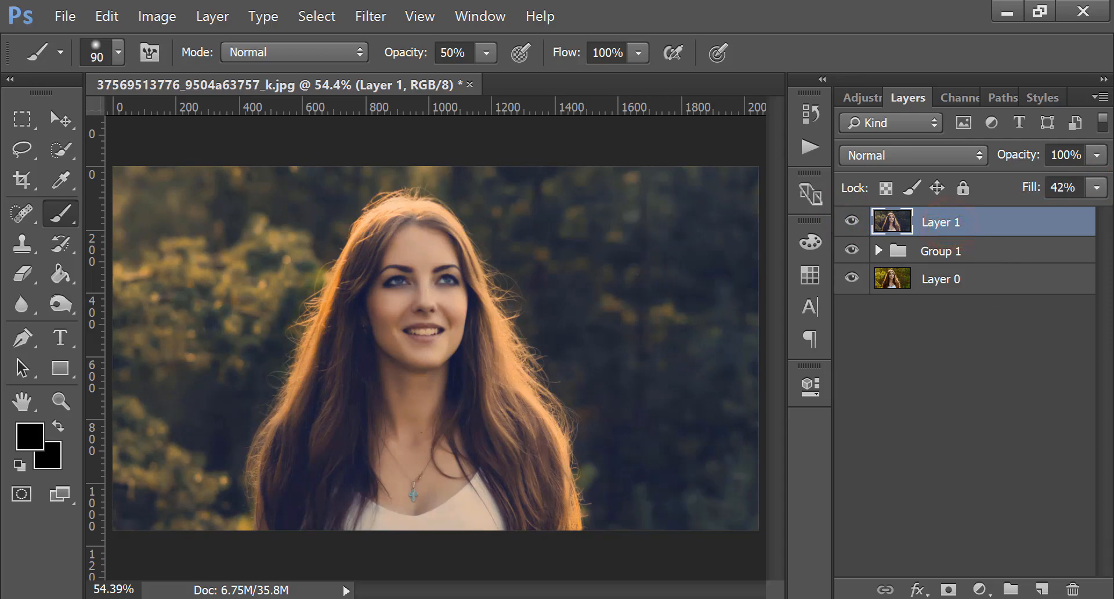
Step: Add a Levels adjustment layer above Layer 1, slightly darkening the midtones and lowering the white input level to brighten highlights
click(980, 589)
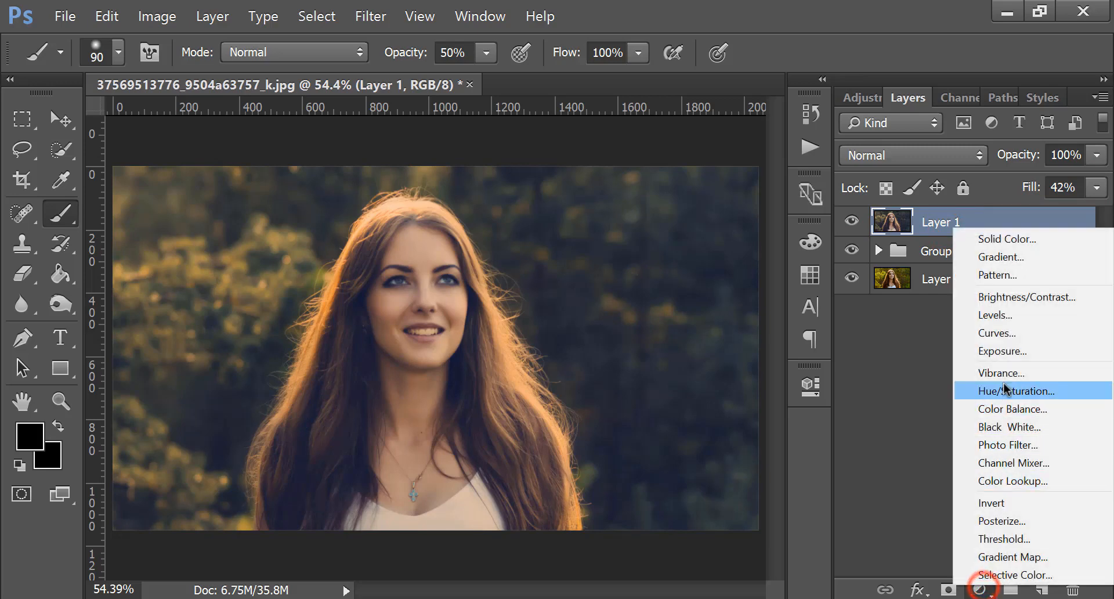
click(994, 315)
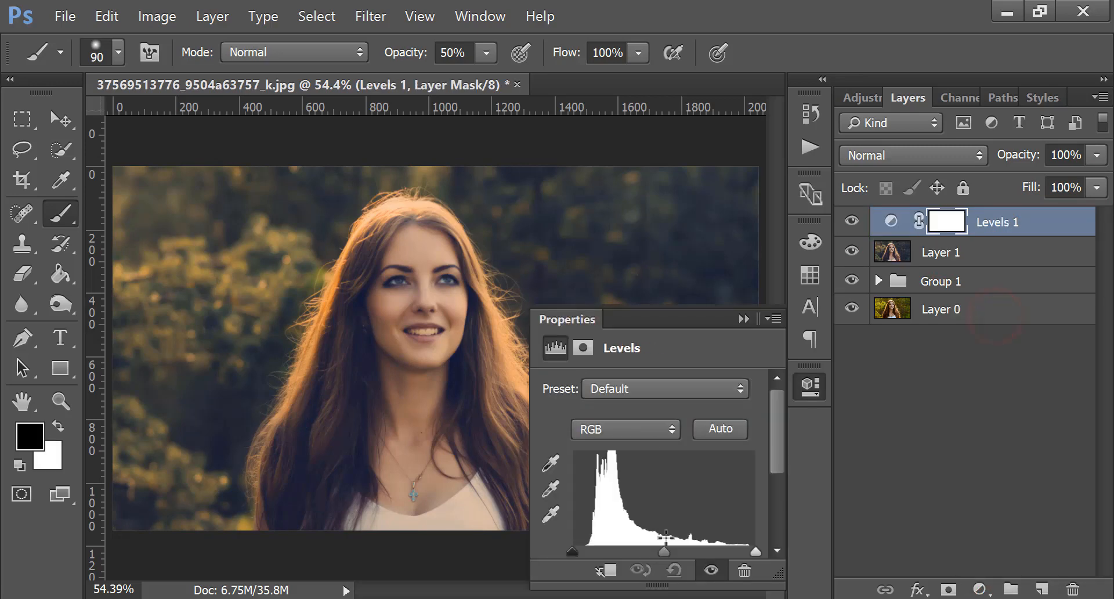
drag(664, 555, 671, 558)
drag(756, 551, 746, 552)
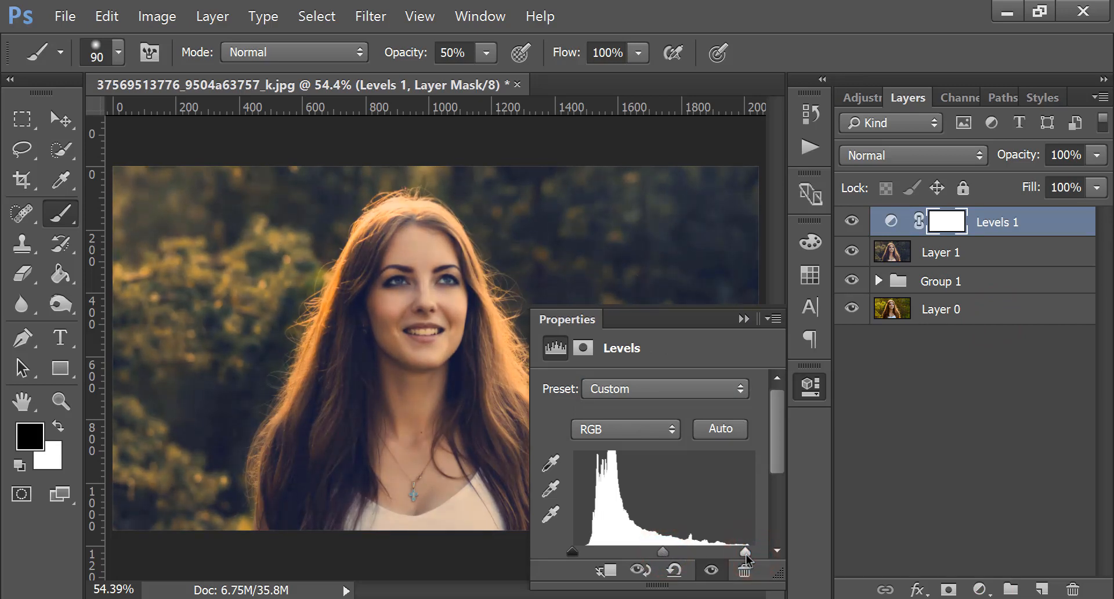
click(746, 319)
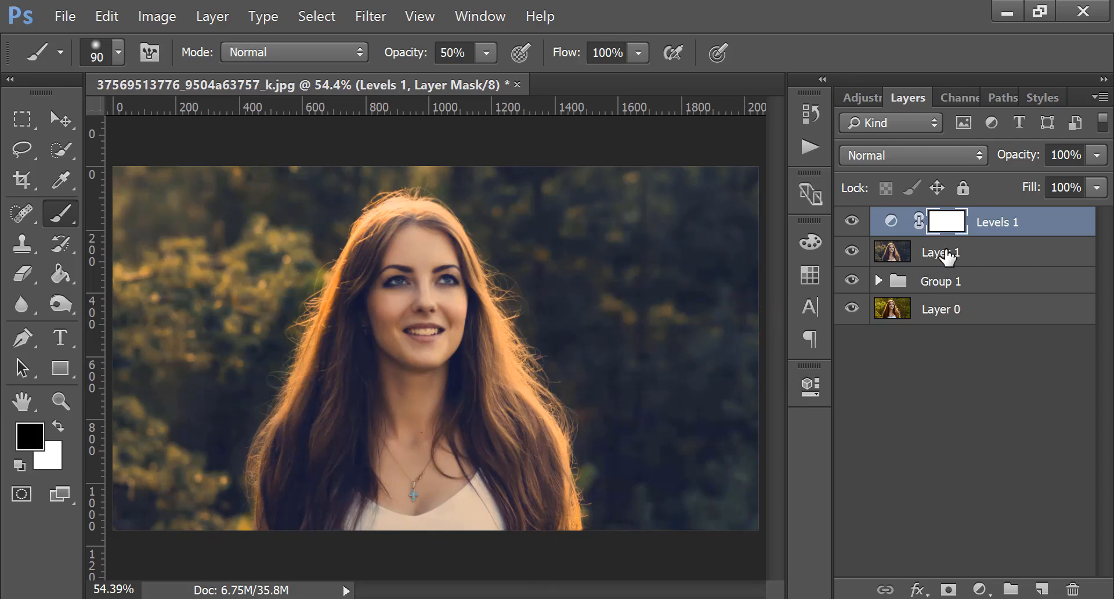
Step: Group the Levels 1 and Layer 1 layers, and stamp all visible layers into a new layer above the group
shift+click(947, 256)
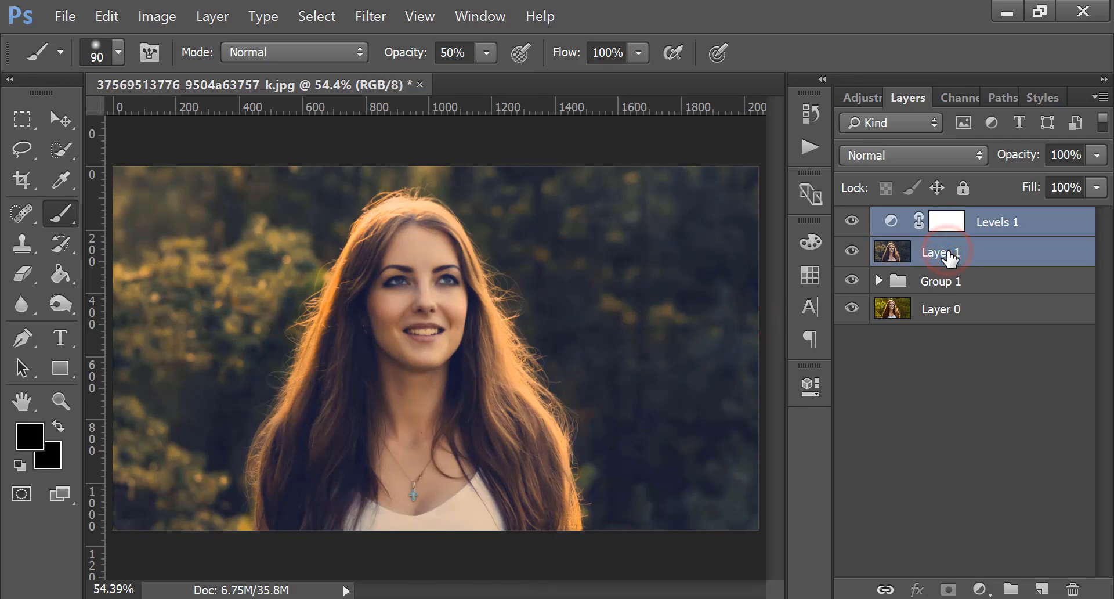
key(ctrl+g)
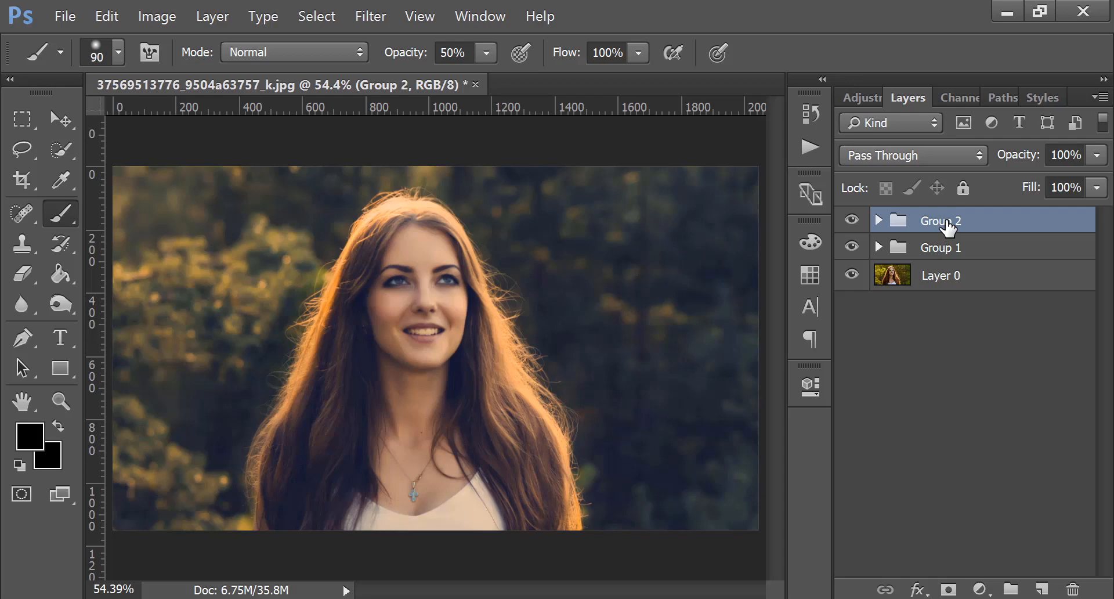
key(ctrl+shift+alt+e)
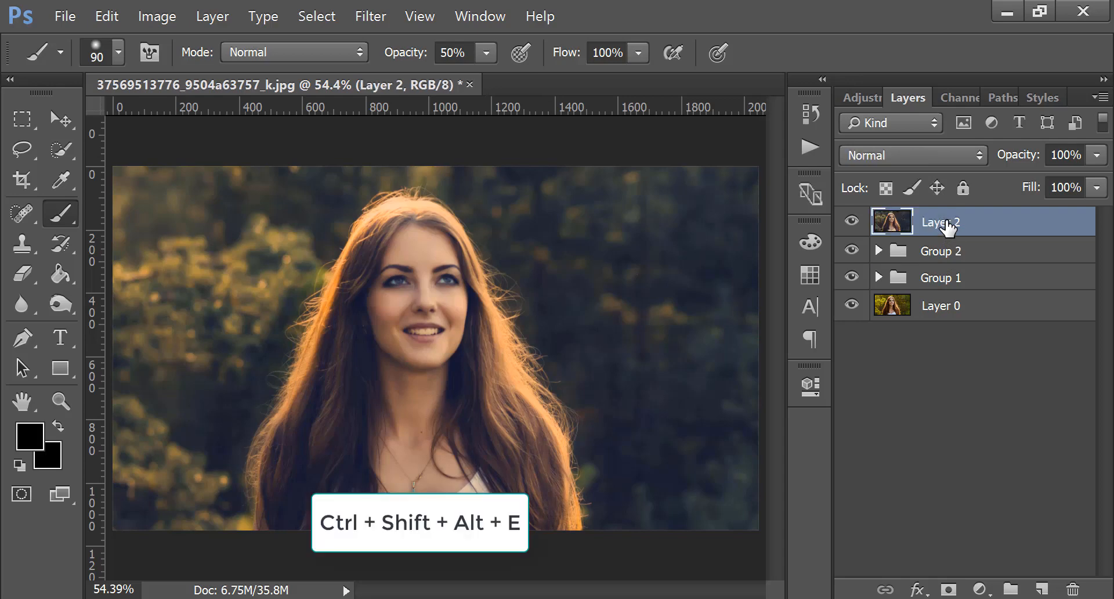
Step: In Camera Raw, give Layer 2 temperature -12, tint +6, exposure +0.35, contrast +8, highlights -15, shadows -66, whites +29, blacks -8, clarity +3, vibrance -2
click(387, 17)
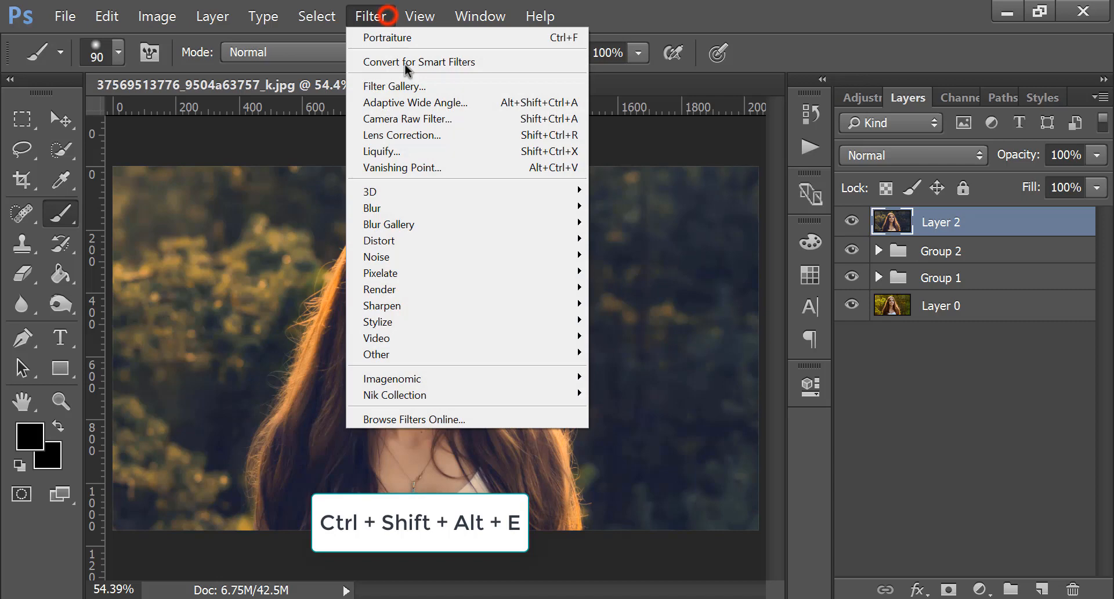
click(428, 119)
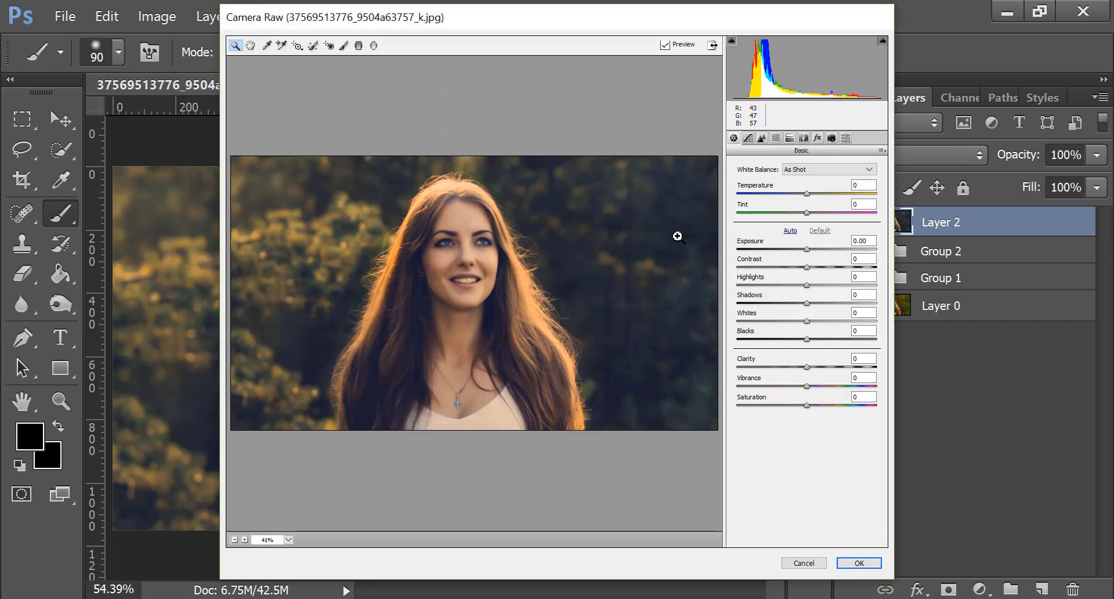
click(713, 47)
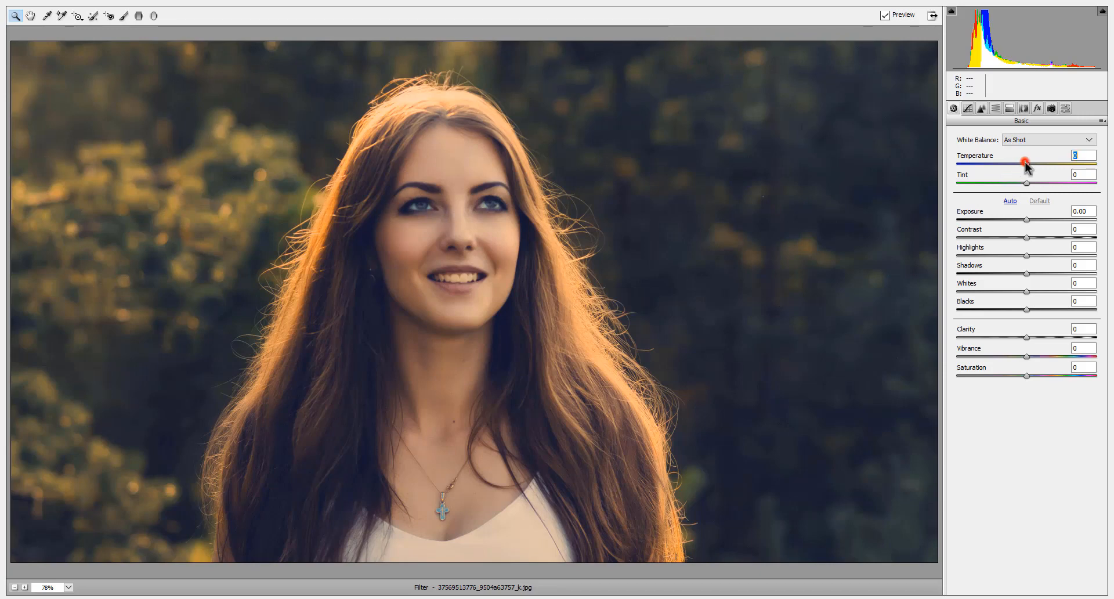
drag(1025, 165, 1031, 189)
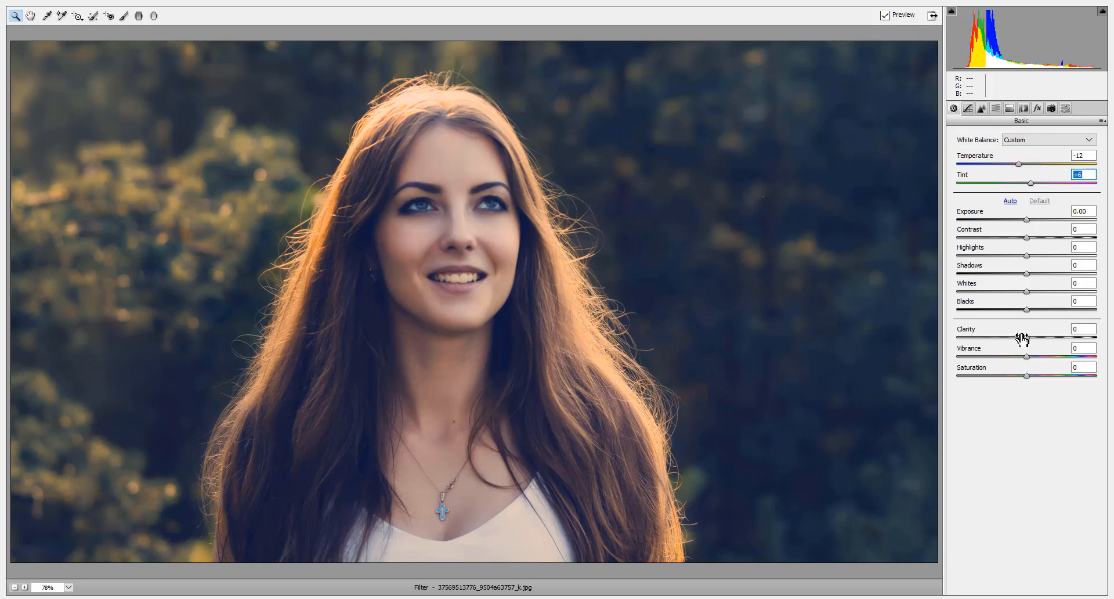
drag(1030, 221, 1023, 356)
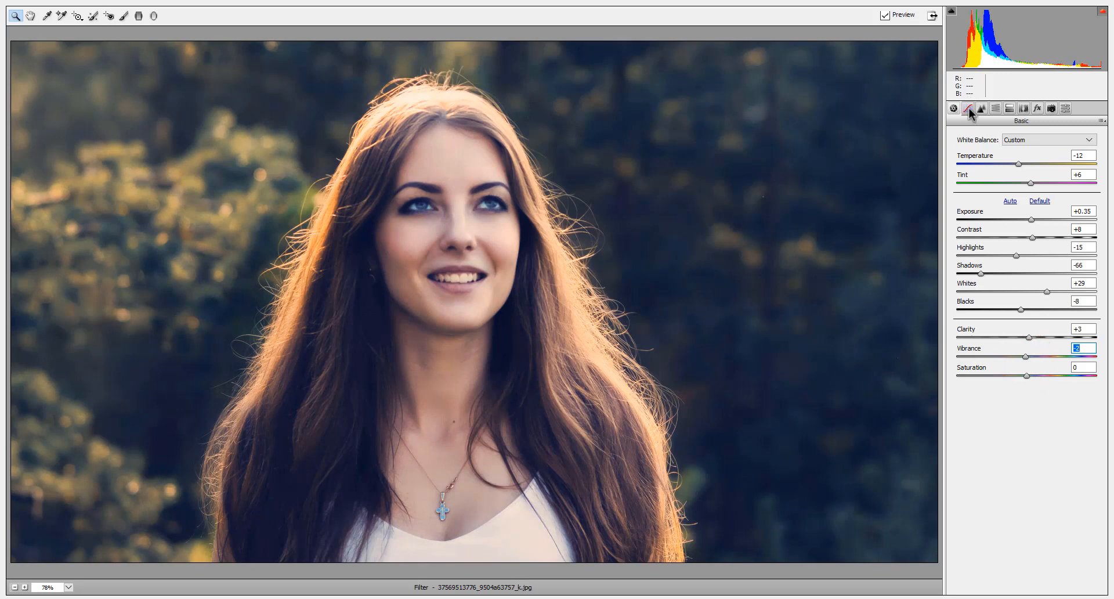
Step: In the Camera Raw tone curve, raise the Blue channel's shadow point to input 19, output 23
click(967, 109)
click(996, 135)
click(1003, 173)
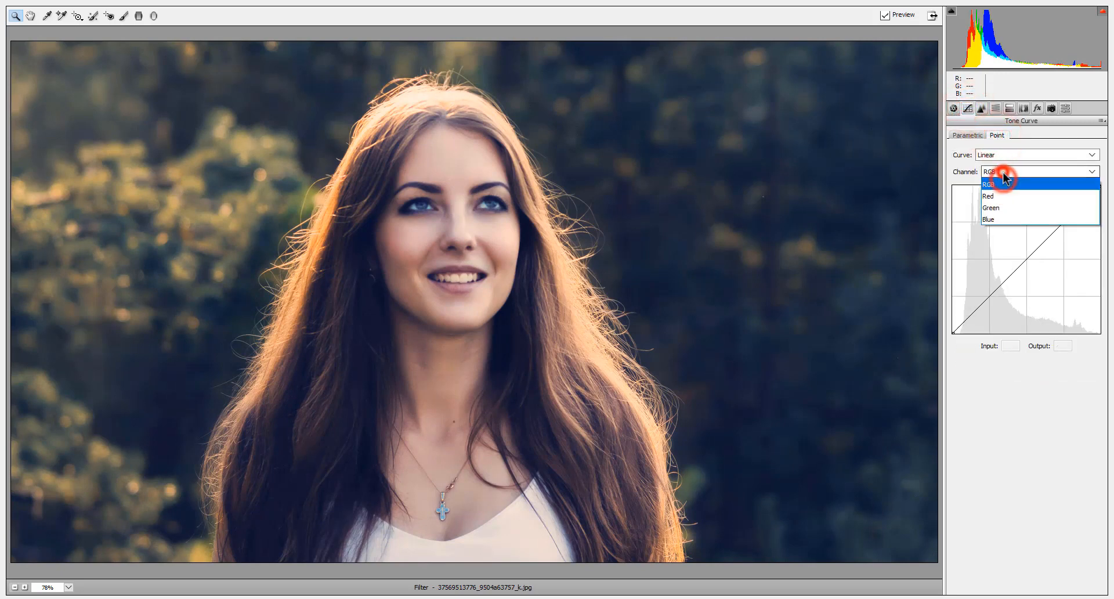
click(1011, 219)
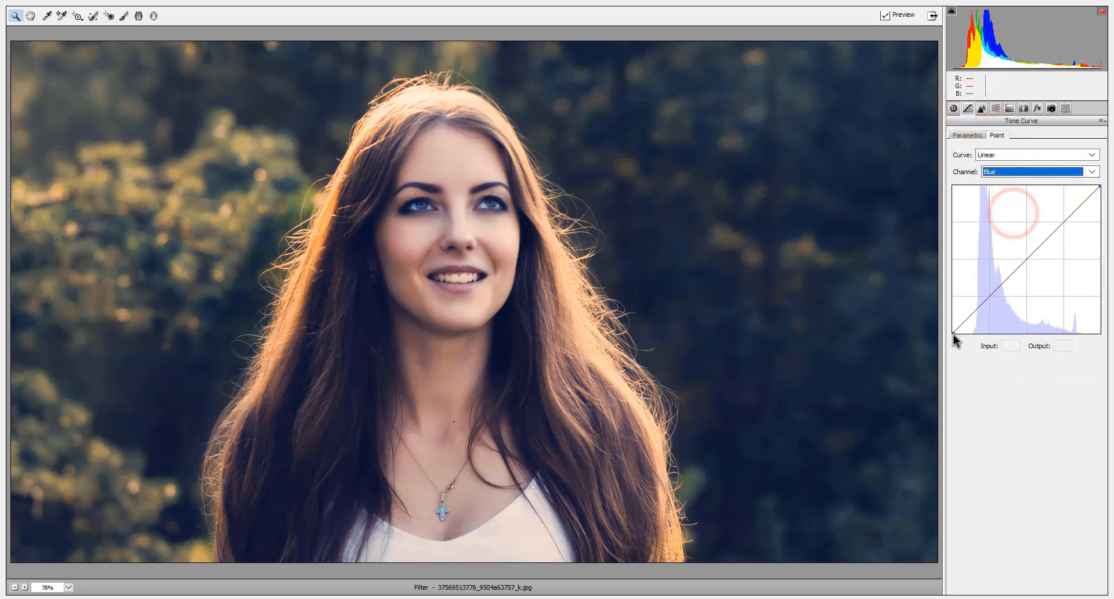
drag(953, 334, 962, 320)
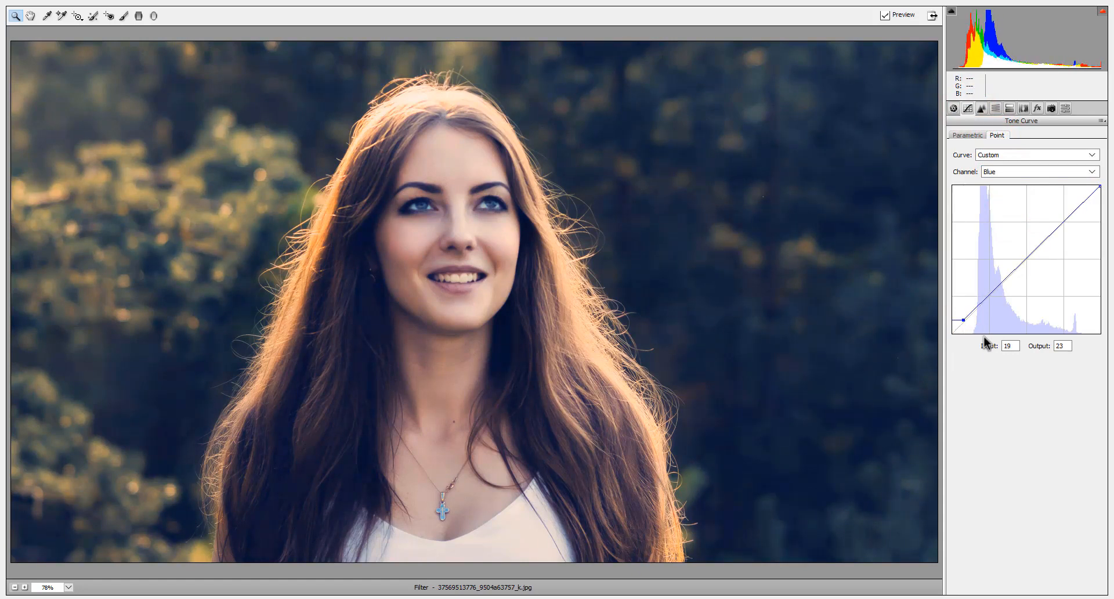
Step: Adjust the Green channel's point curve in the shadows, leaving a single low point at input 17, output 15
click(1032, 172)
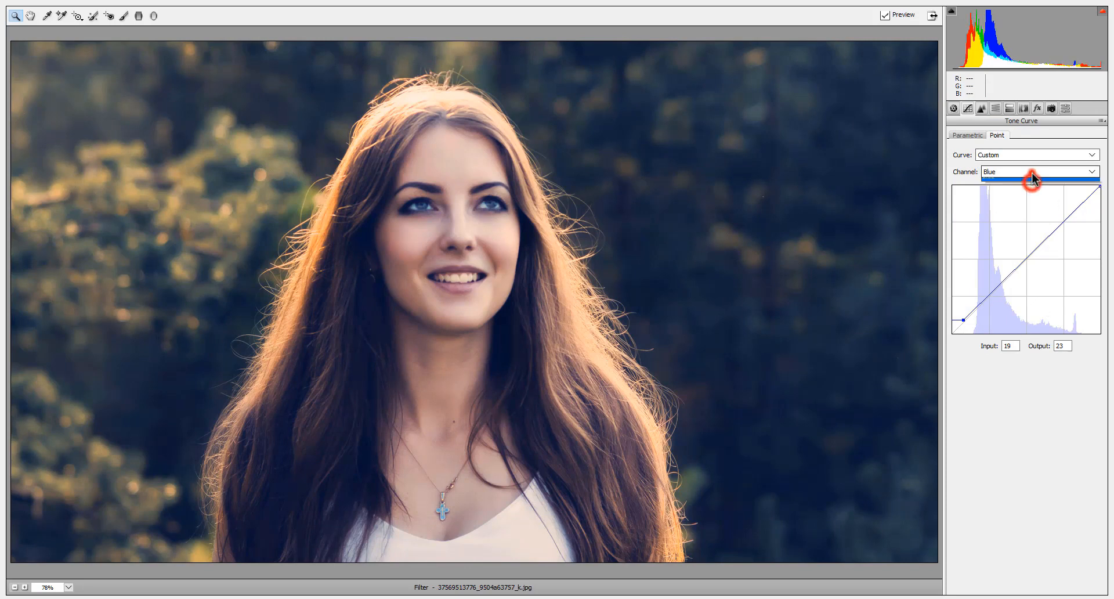
click(1031, 204)
drag(956, 326, 978, 301)
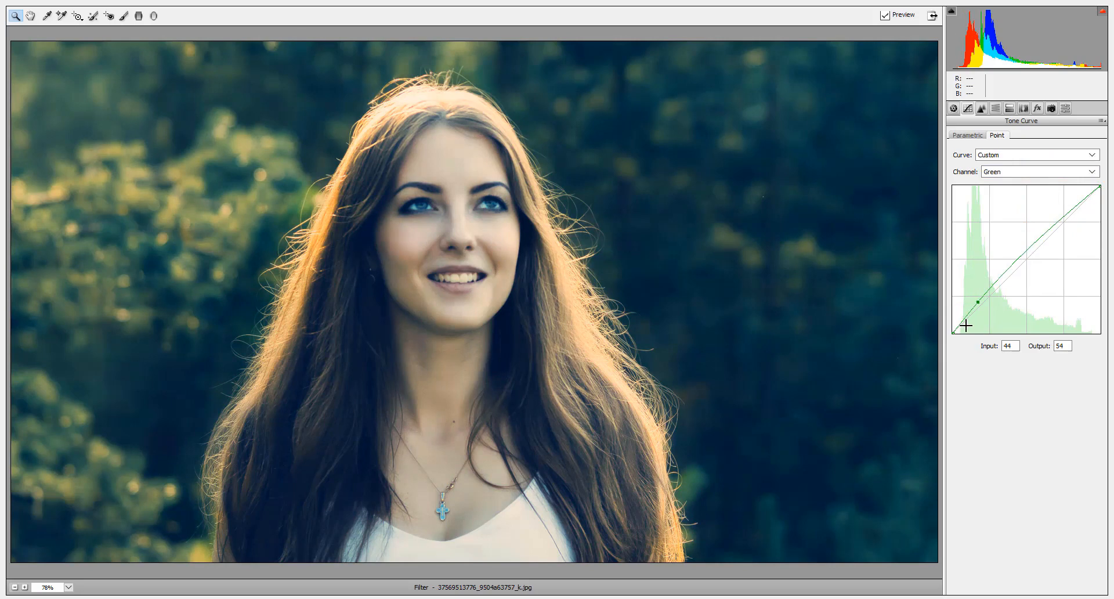
key(Delete)
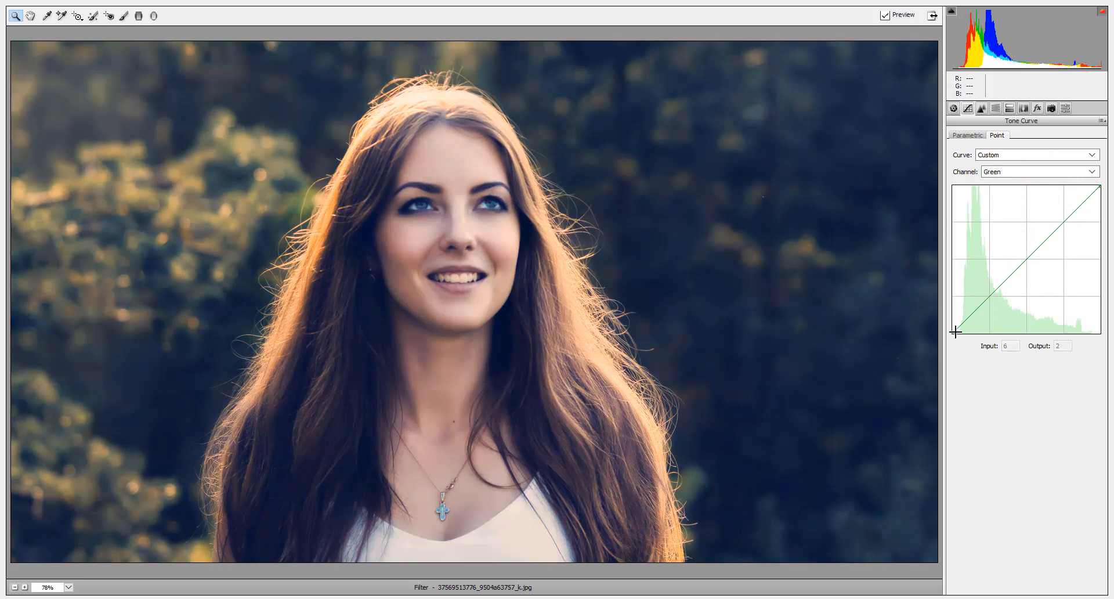
mouse_move(954, 332)
mouse_down()
mouse_move(971, 315)
mouse_move(962, 321)
mouse_up()
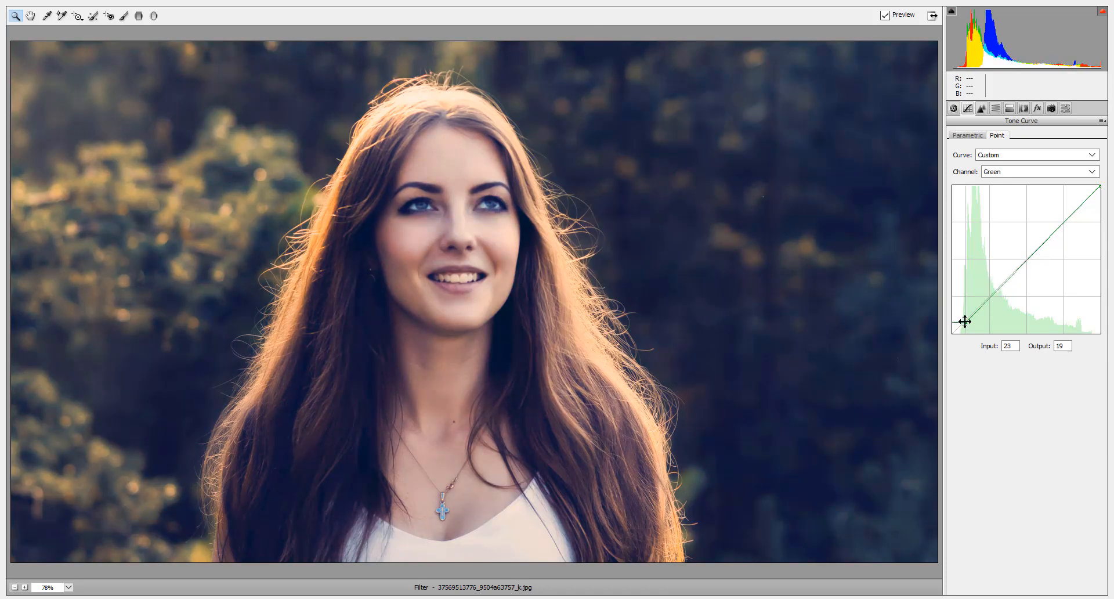
drag(964, 321, 962, 324)
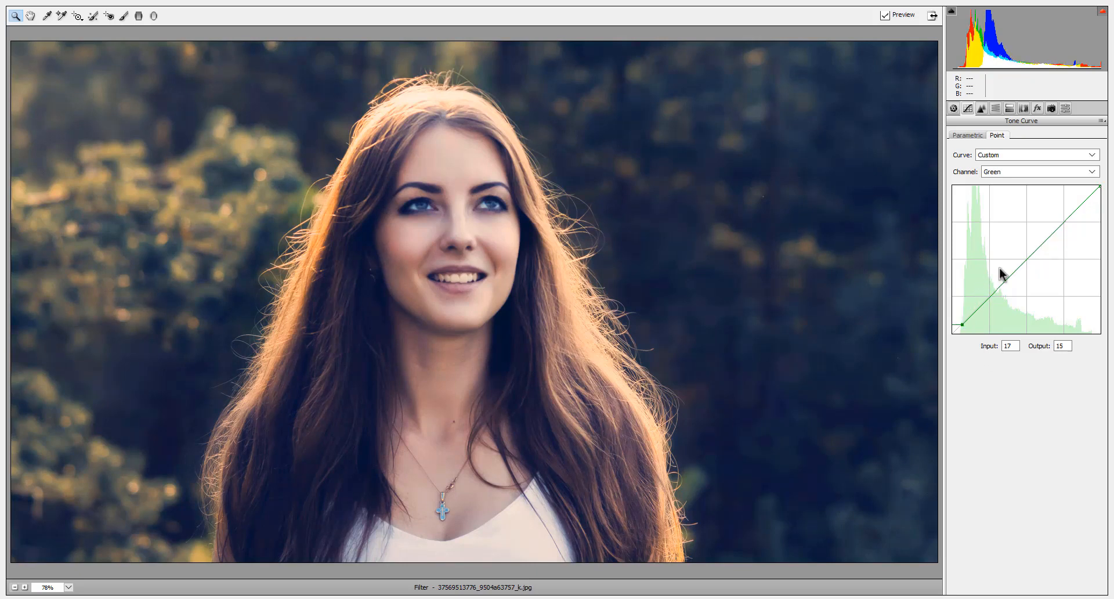
Step: Set the HSL hue of reds to +13, oranges to -10 and greens to -27, and shift blues slightly positive
click(996, 109)
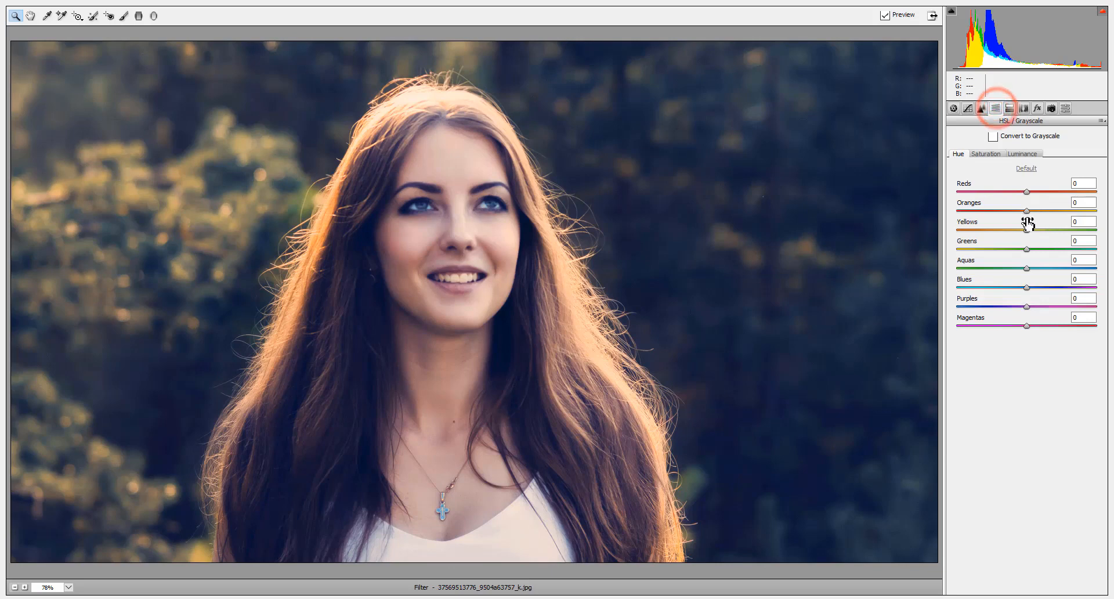
mouse_move(1029, 211)
mouse_down()
mouse_move(1019, 219)
mouse_move(1028, 194)
mouse_up()
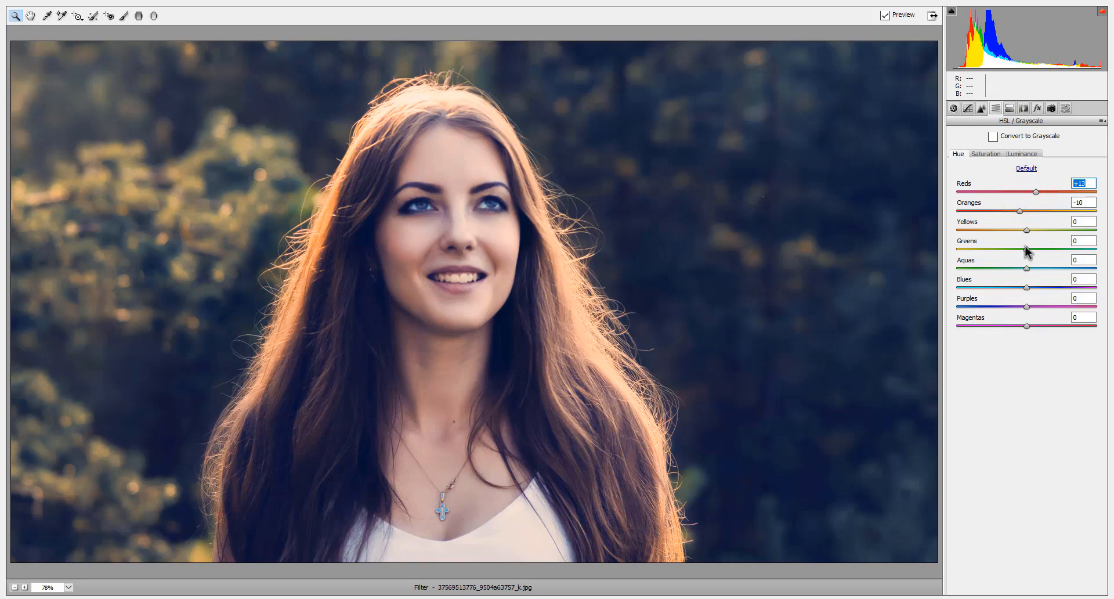
drag(1026, 249, 986, 249)
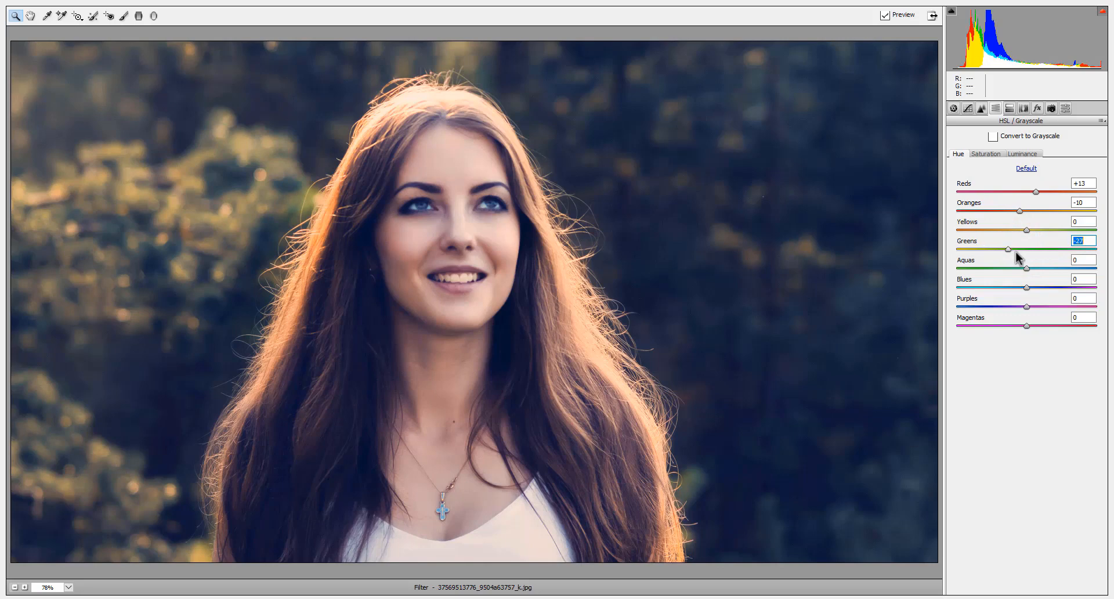
mouse_move(1024, 288)
mouse_down()
mouse_move(1012, 285)
mouse_move(1023, 283)
mouse_up()
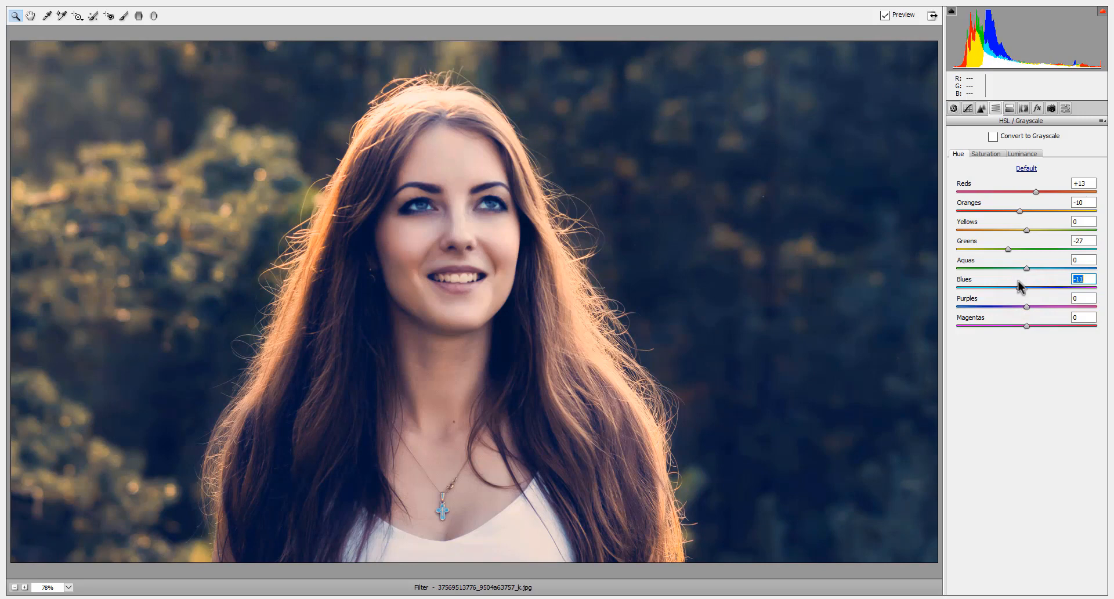
drag(1026, 281, 1028, 281)
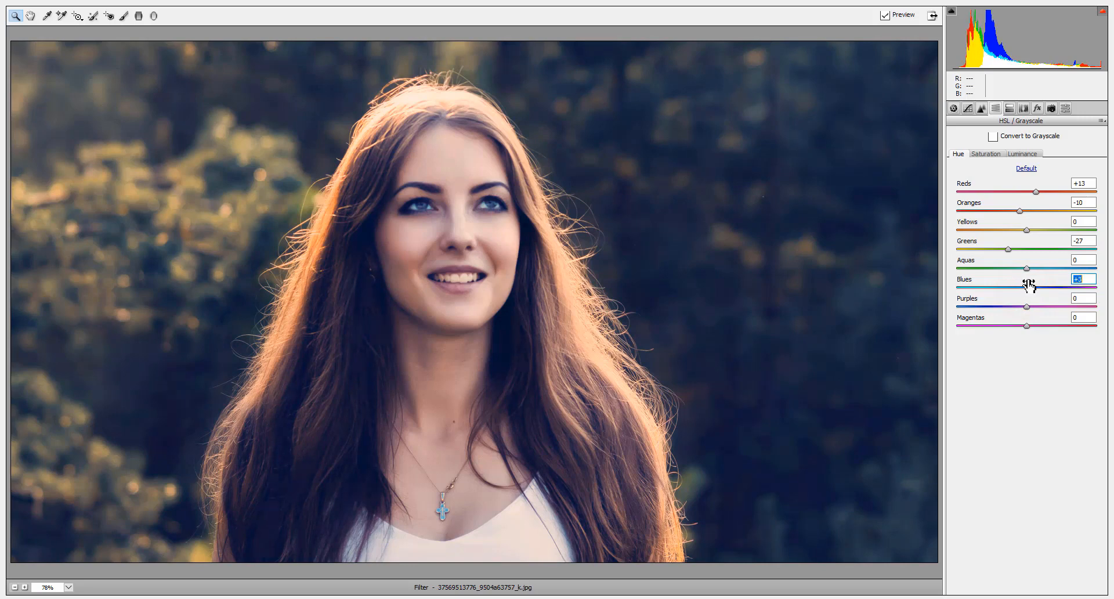
Step: Reduce the HSL saturation of greens to -16, oranges to -9 and reds to -17
click(993, 154)
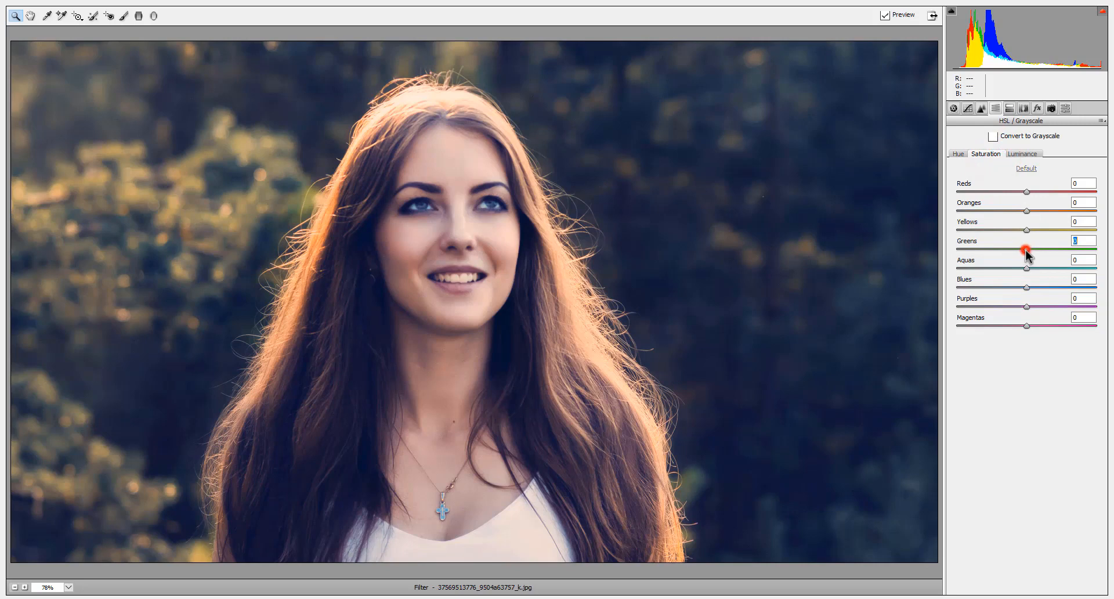
drag(1026, 251, 993, 249)
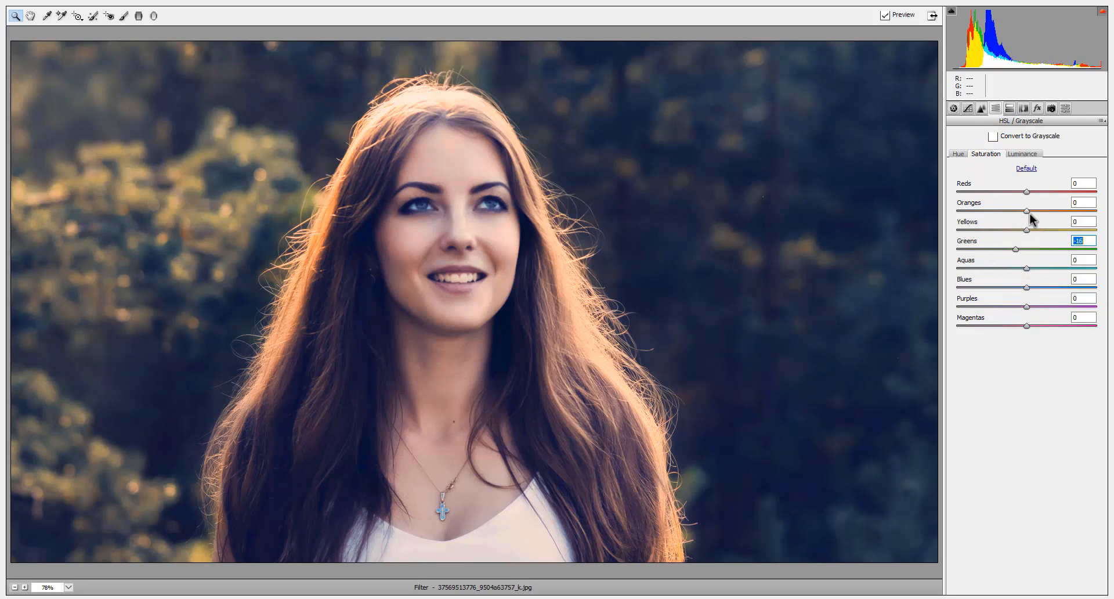
mouse_move(1028, 213)
mouse_down()
mouse_move(1053, 218)
mouse_move(1024, 216)
mouse_up()
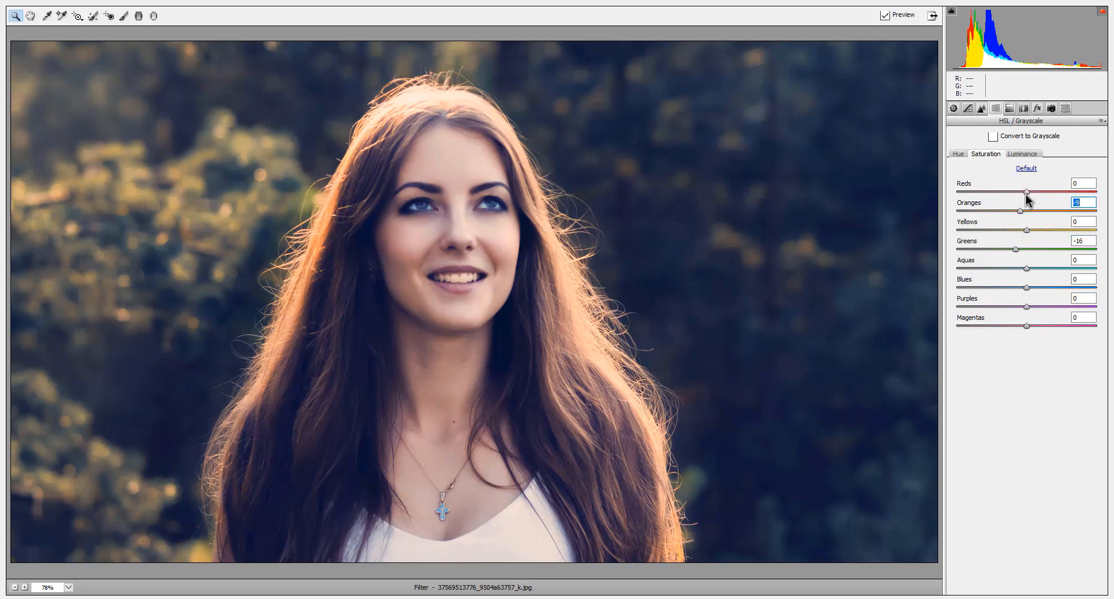
drag(1026, 194, 1015, 196)
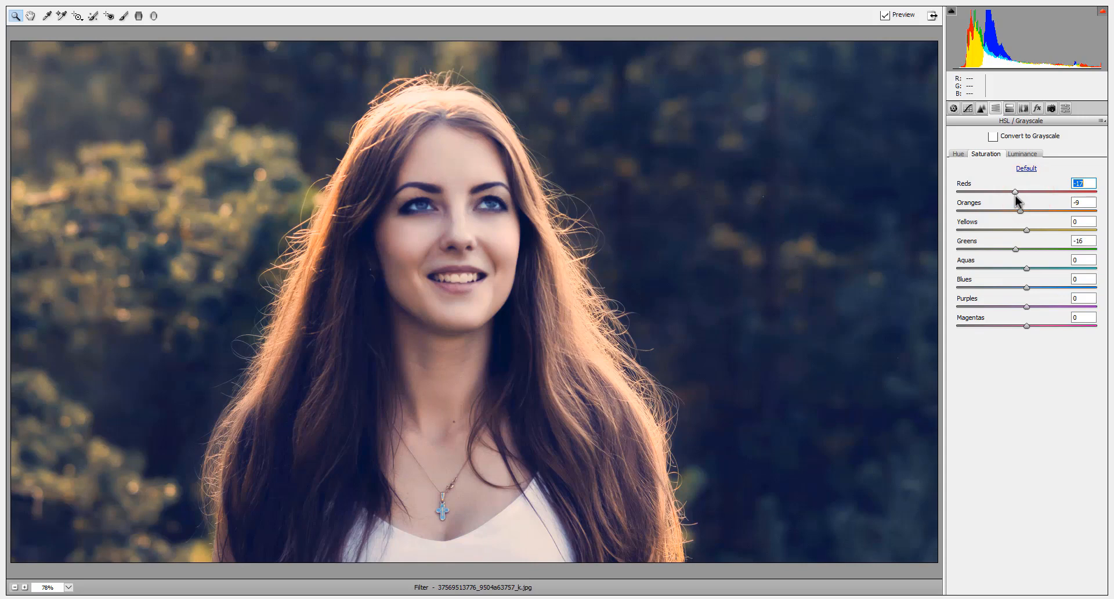
Step: Apply the Camera Raw filter with a post-crop vignette of amount -14 and midpoint 45, and compare with Layer 2 hidden and shown
click(1038, 108)
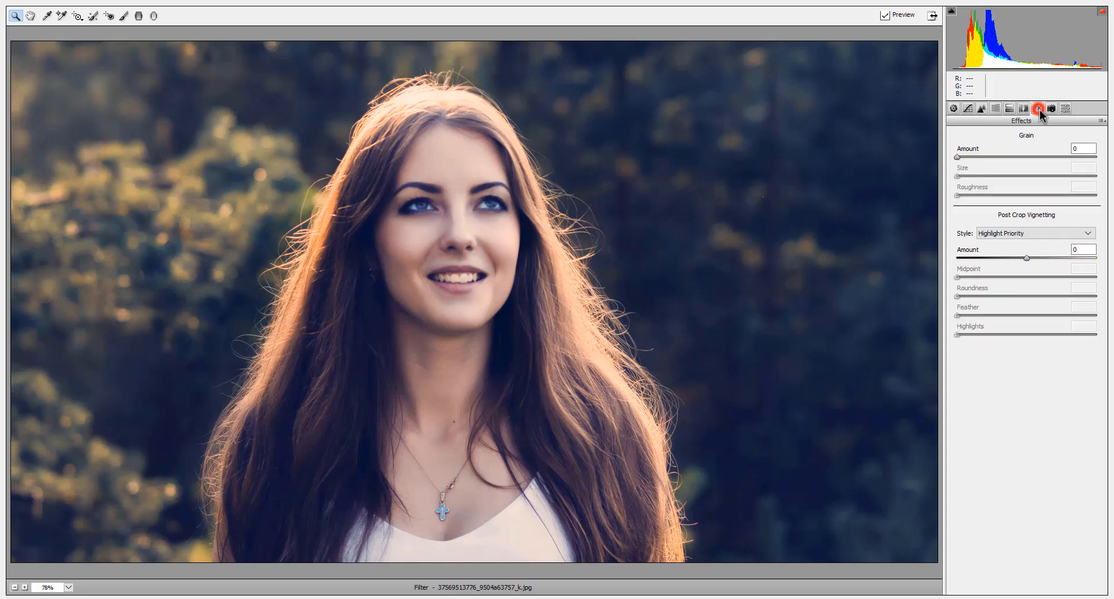
mouse_move(1026, 259)
mouse_down()
mouse_move(998, 256)
mouse_move(1014, 256)
mouse_move(1009, 279)
mouse_move(991, 279)
mouse_move(1020, 285)
mouse_move(1016, 258)
mouse_up()
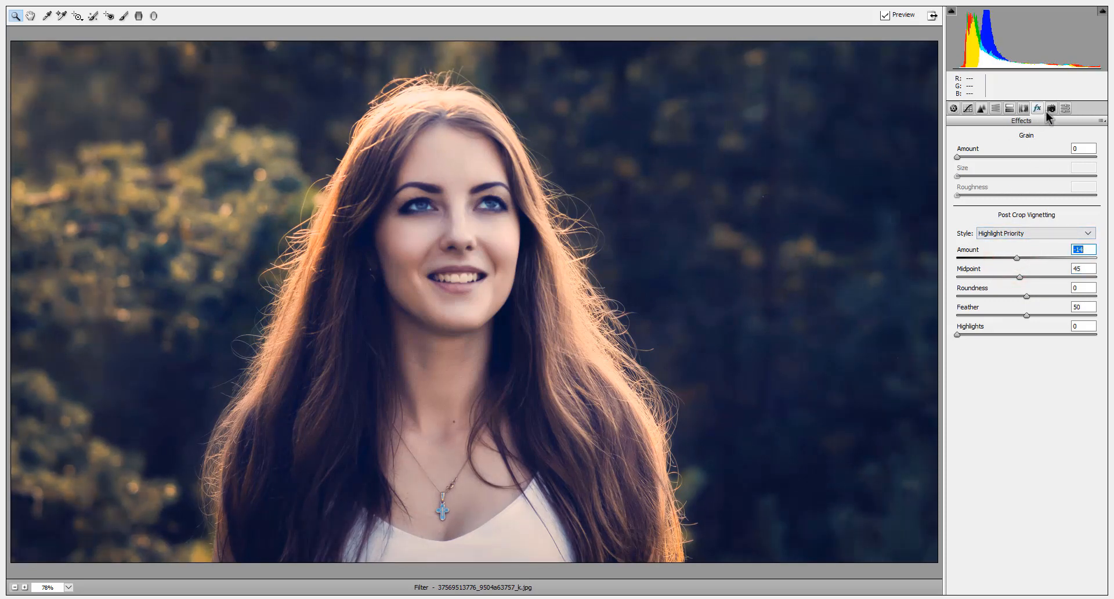
click(931, 15)
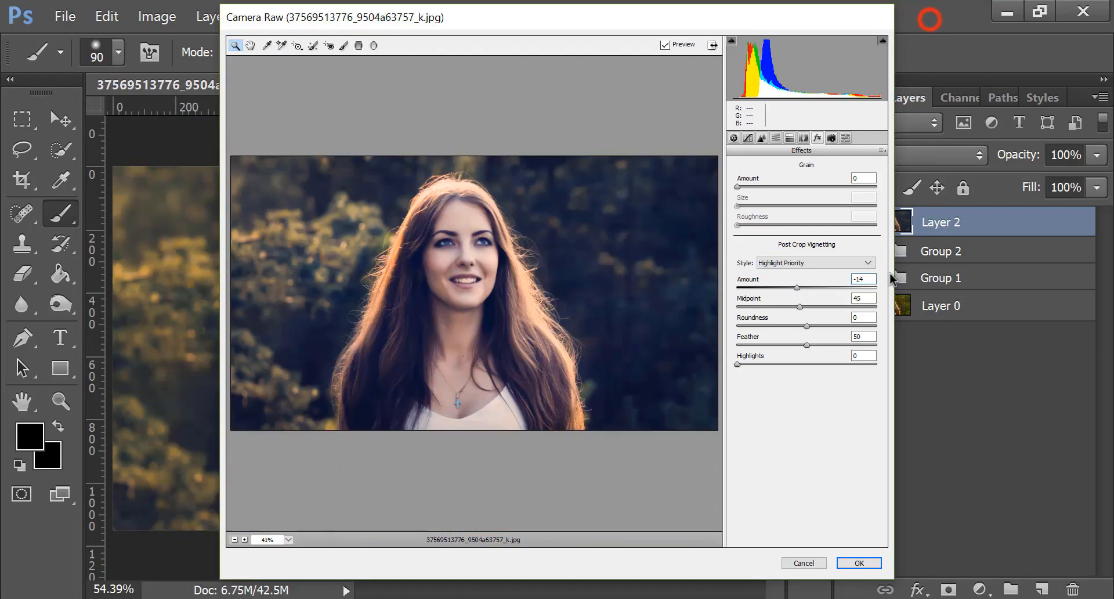
click(854, 561)
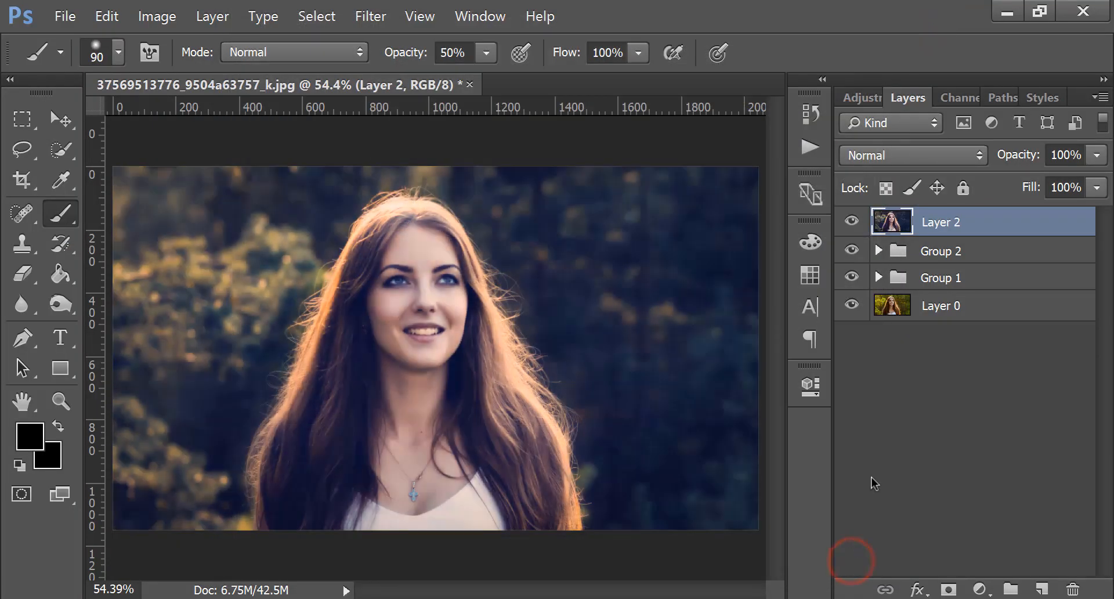
click(852, 221)
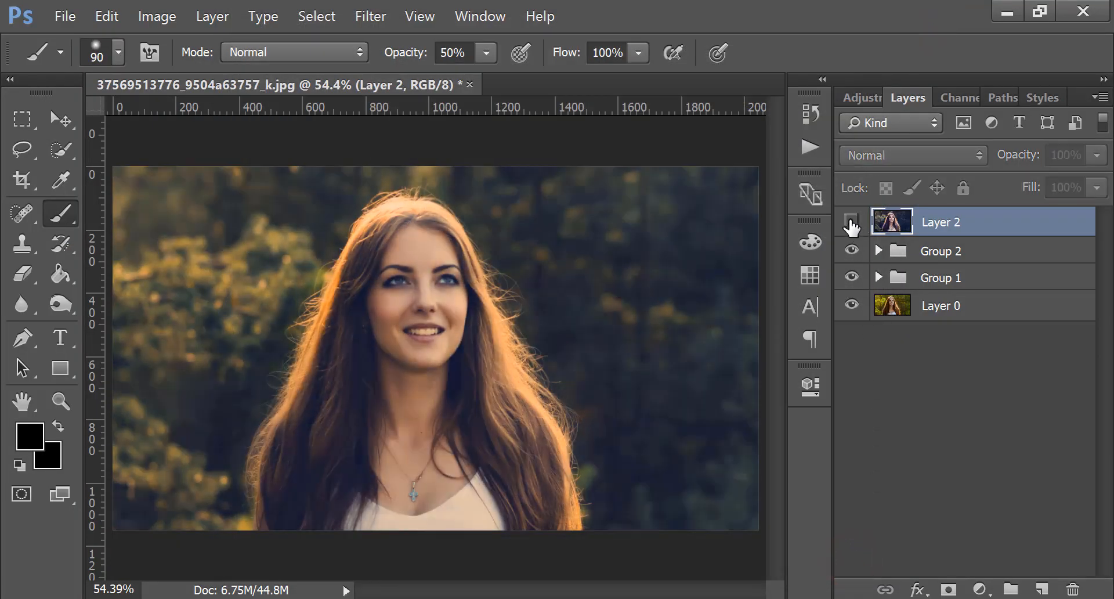
click(852, 221)
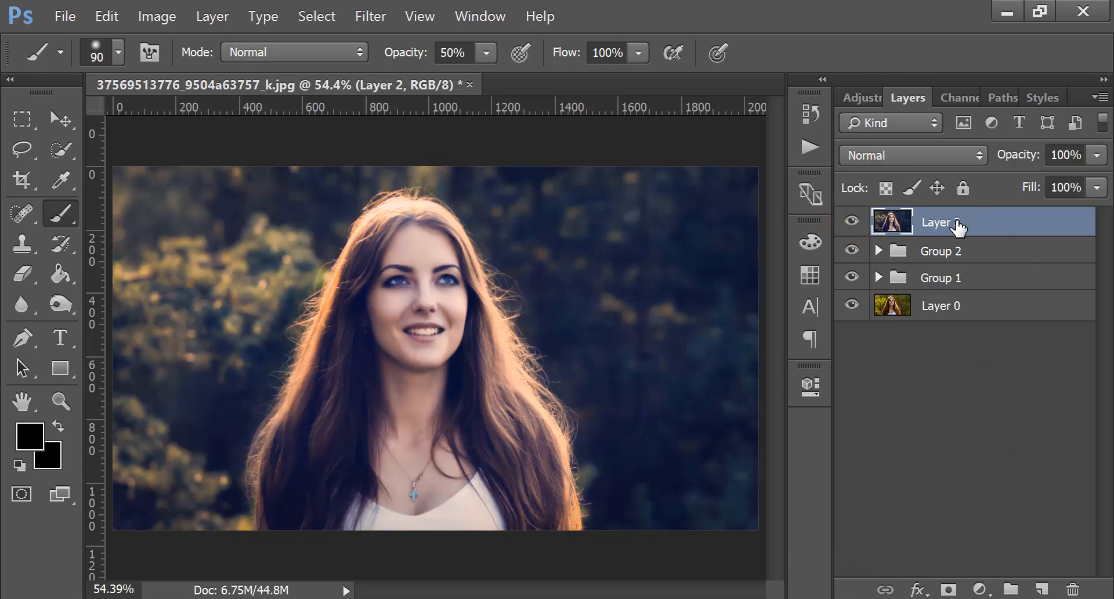
Step: Duplicate Layer 2 and set the copy's blend mode to Vivid Light
drag(958, 227, 1042, 589)
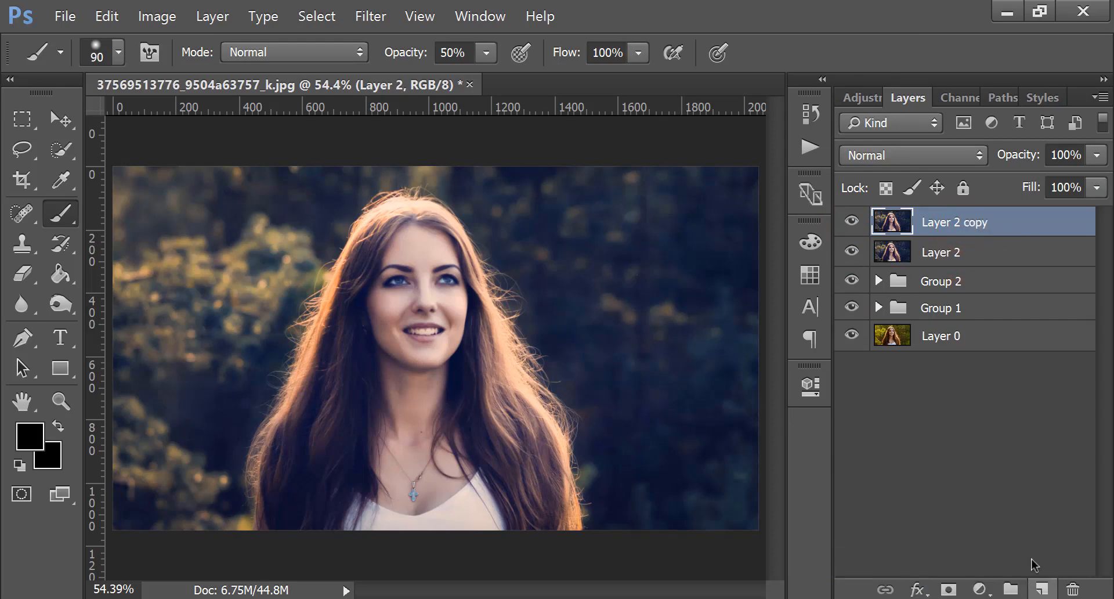
click(907, 155)
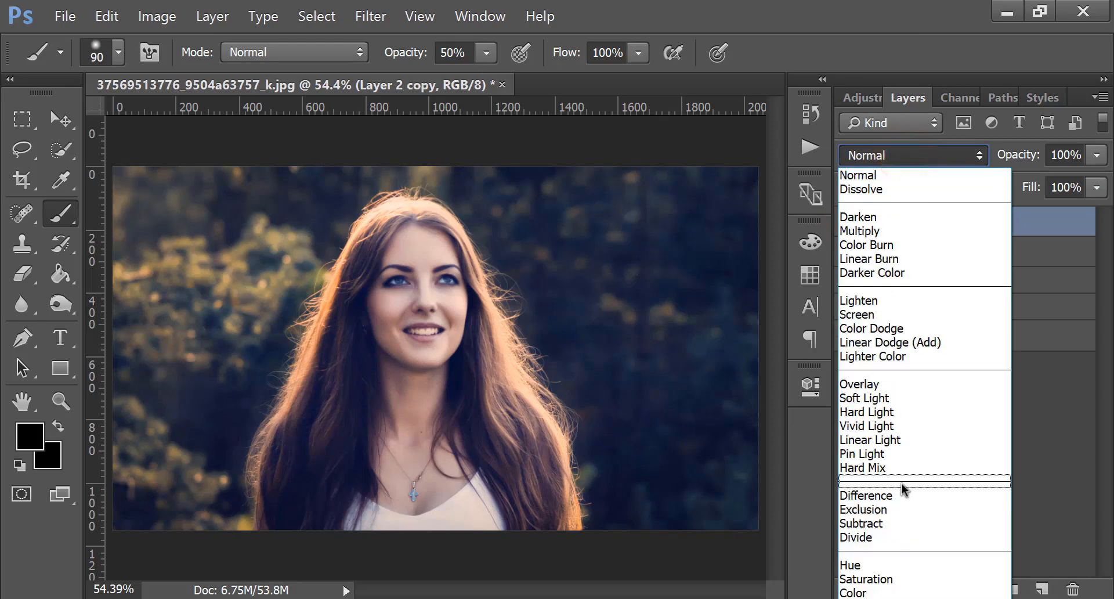
click(890, 426)
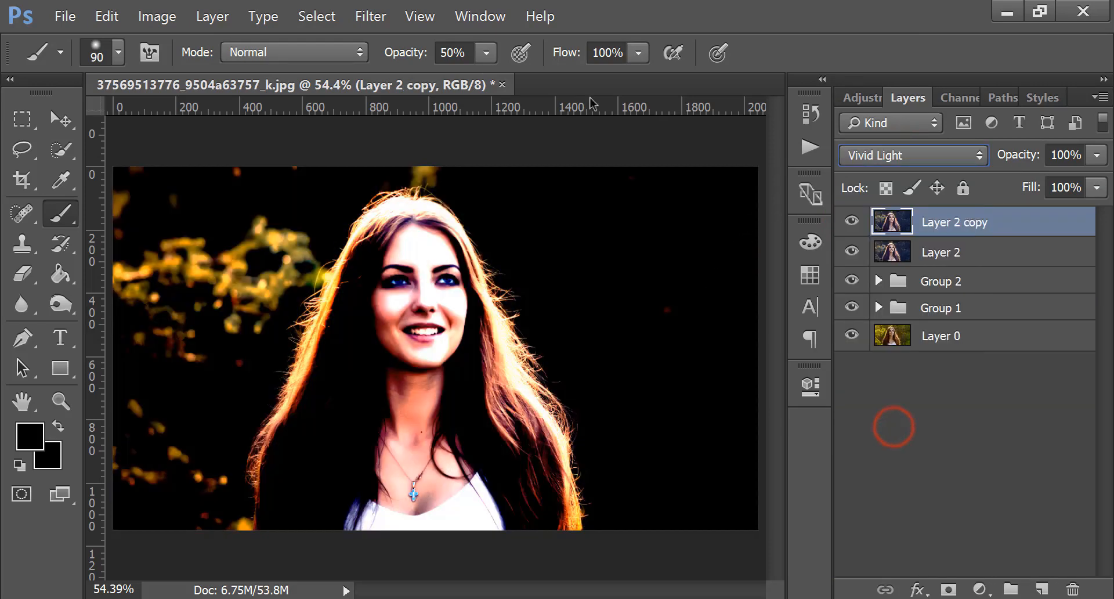
Step: Sharpen the portrait by applying a High Pass filter with a 1.2 pixel radius to Layer 2 copy
click(374, 15)
mouse_move(522, 355)
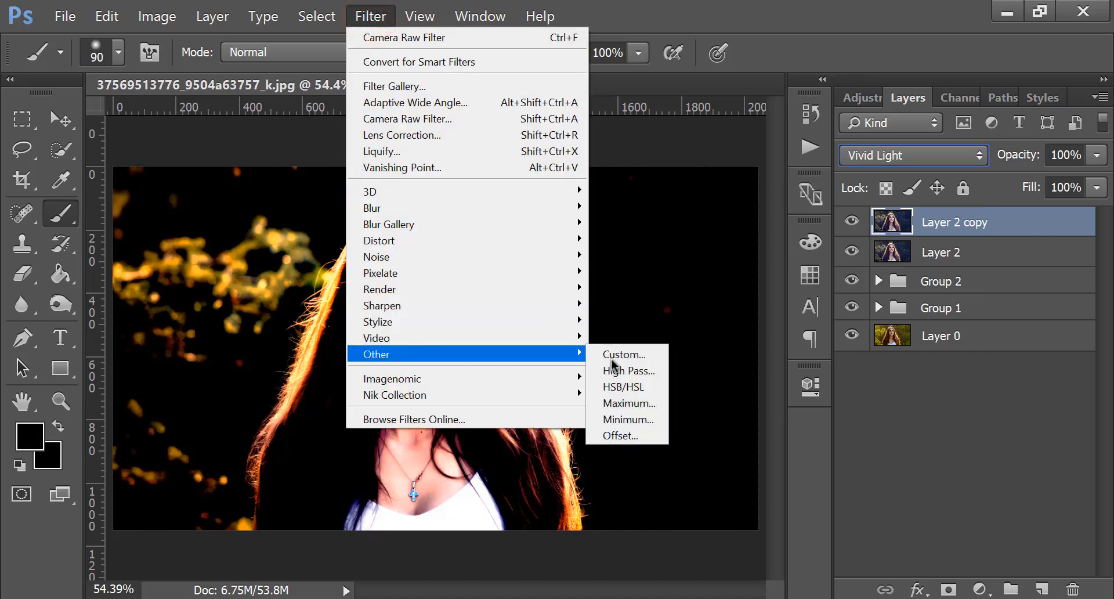
click(628, 370)
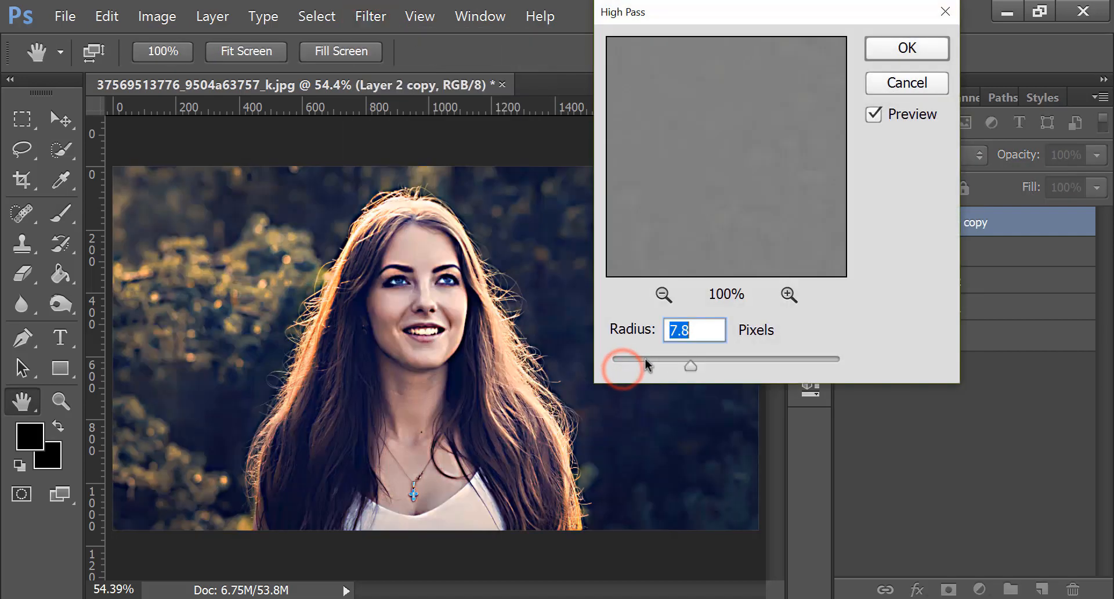
drag(686, 372, 627, 367)
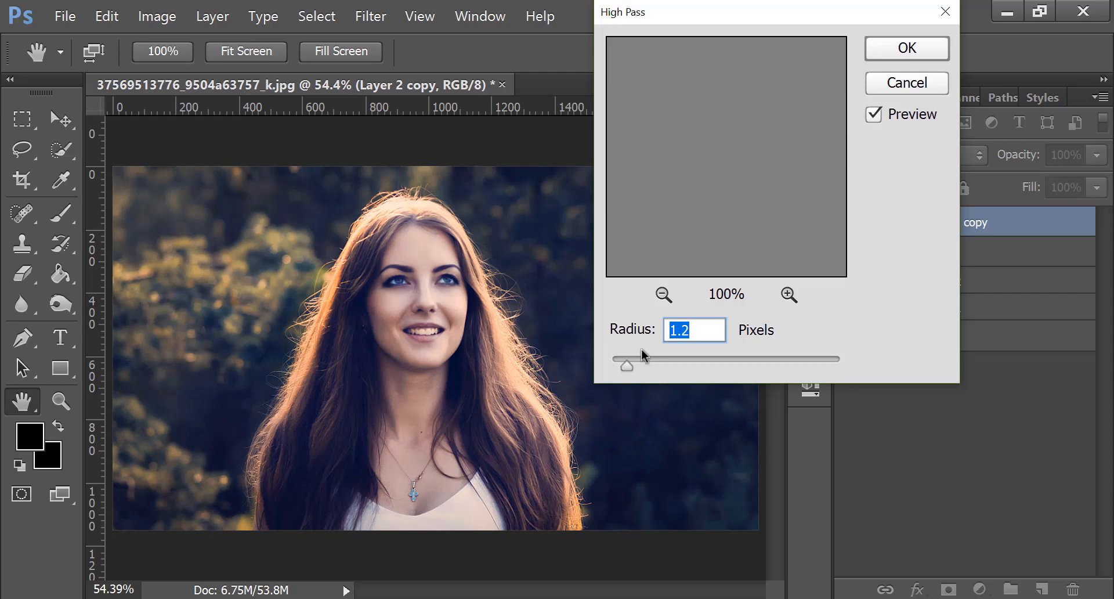
click(872, 116)
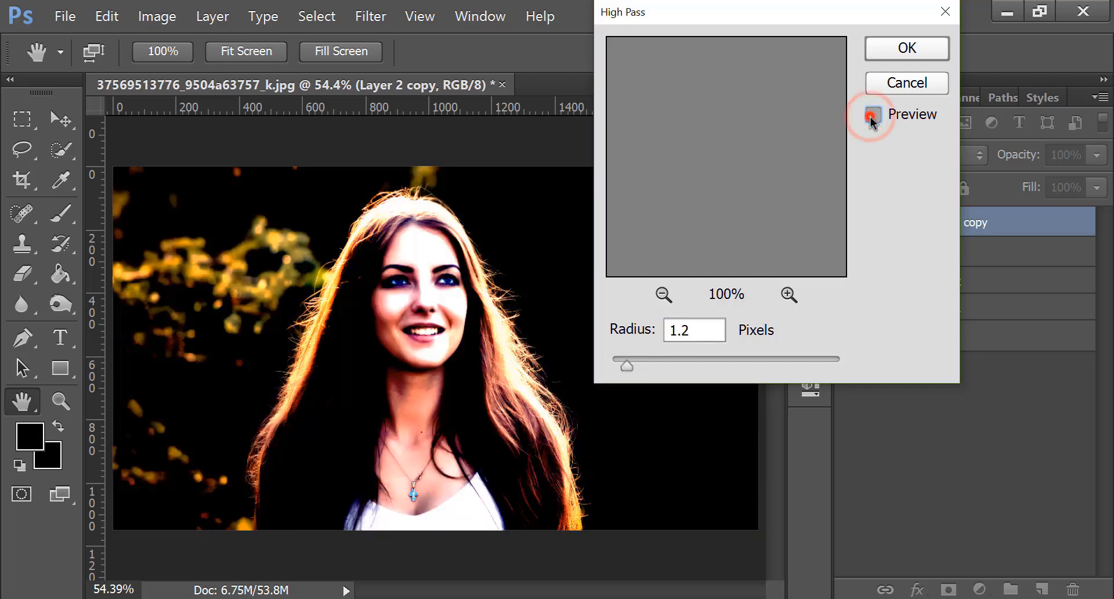
click(872, 115)
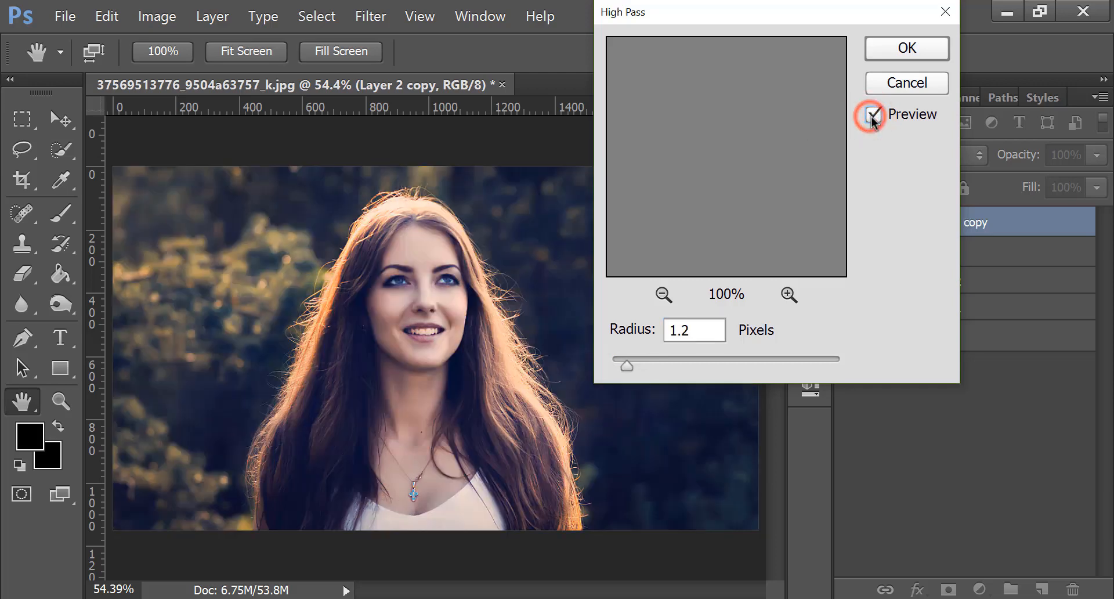
click(897, 49)
key(b)
Step: Compare the image with Layer 2 copy hidden and shown, and group Layer 2 copy with Layer 2
click(852, 220)
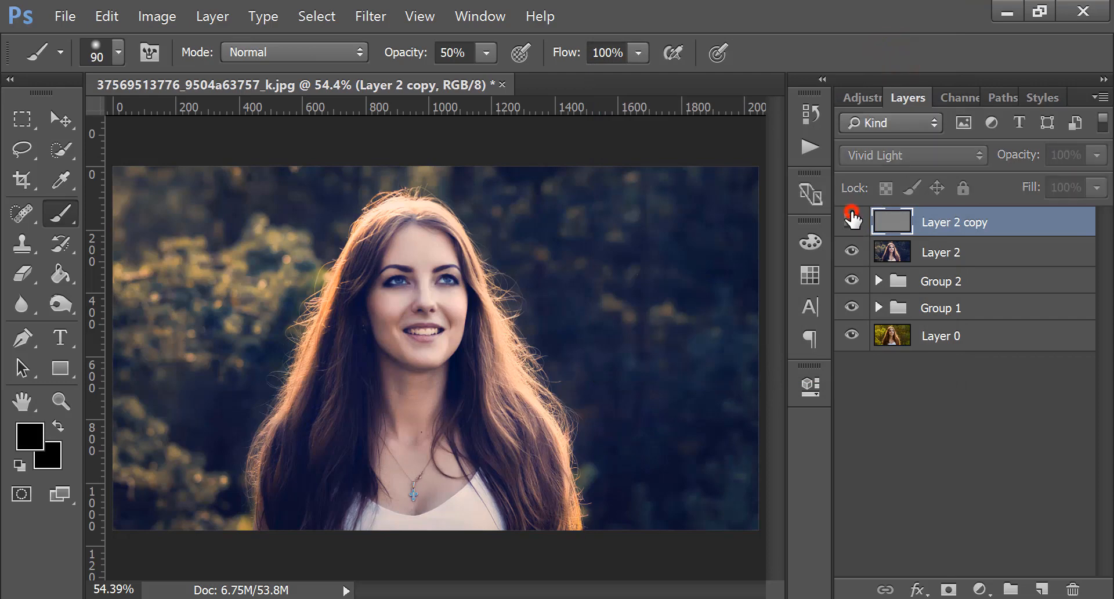
click(852, 221)
click(852, 221)
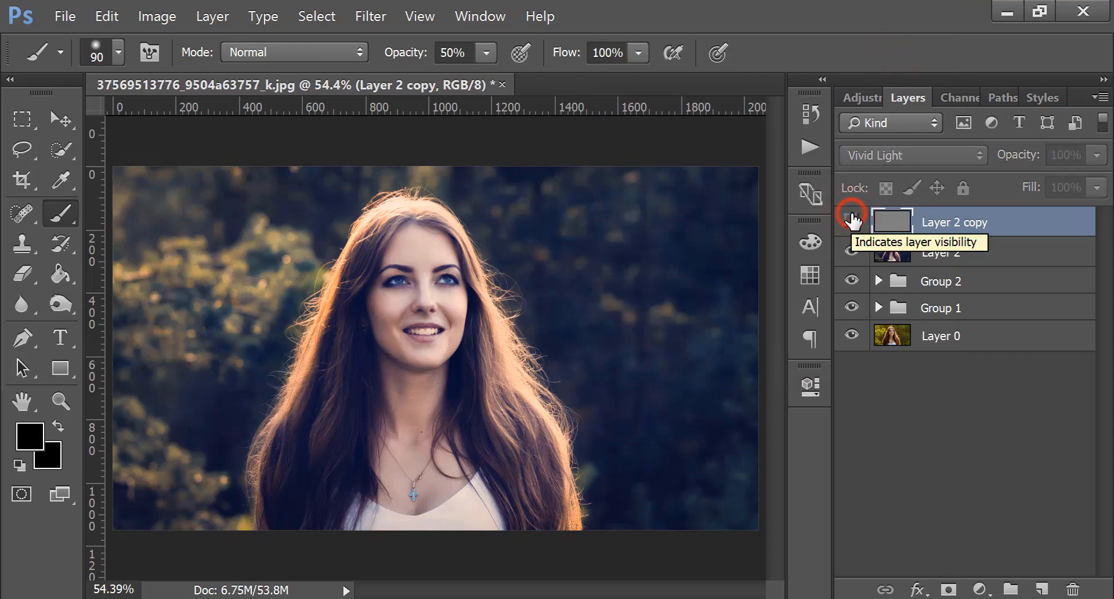
click(852, 220)
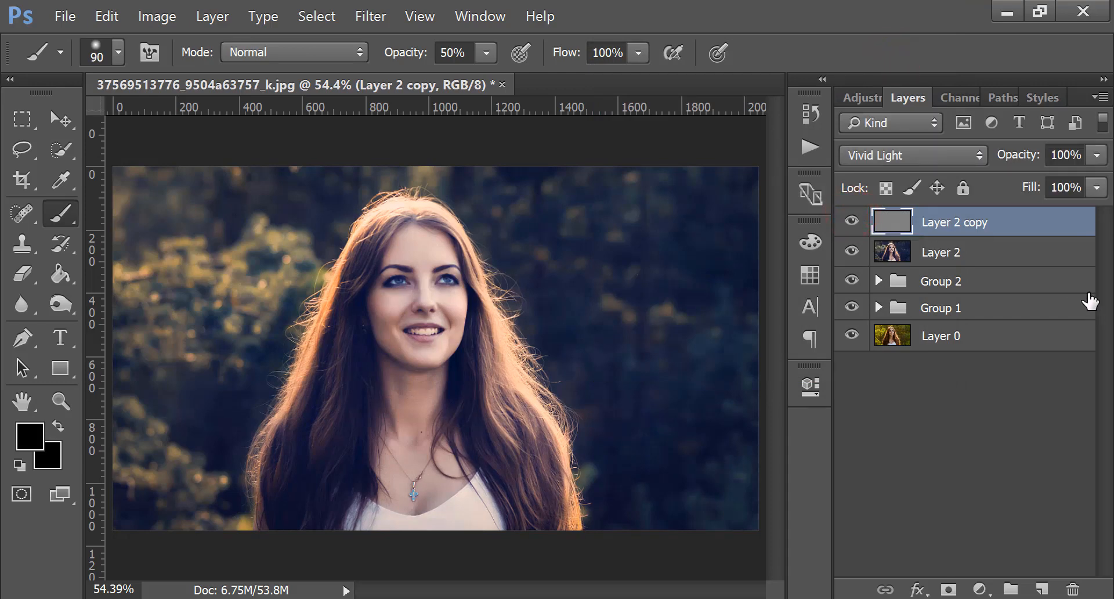
shift+click(966, 254)
drag(966, 253, 1008, 583)
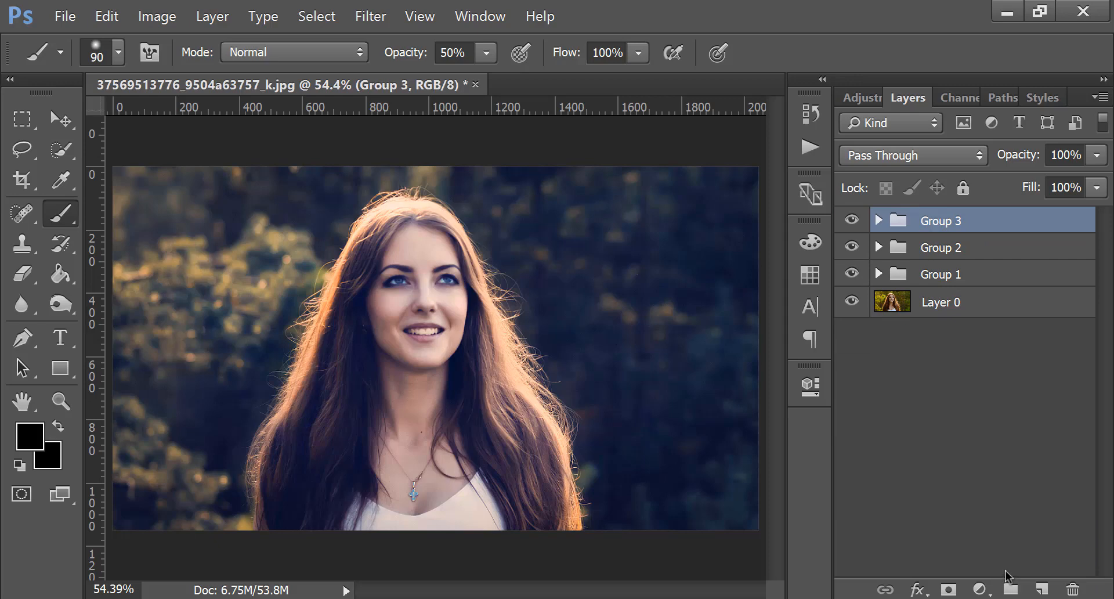
Step: Stamp all visible layers into a new top layer and fill it with 50% Gray
key(ctrl+shift+alt+e)
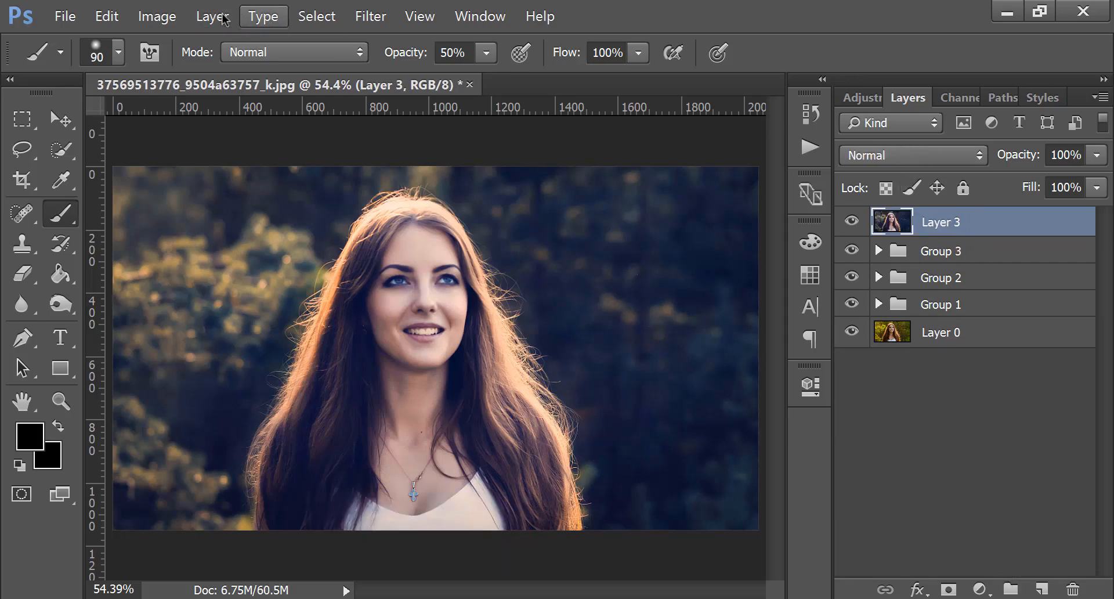
click(114, 18)
click(155, 391)
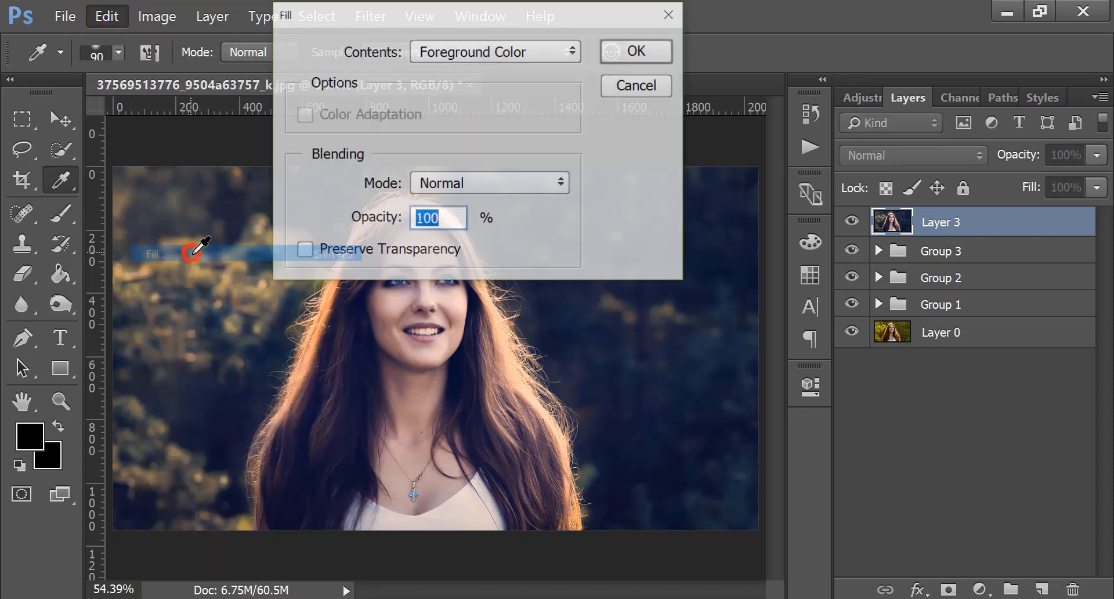
click(468, 56)
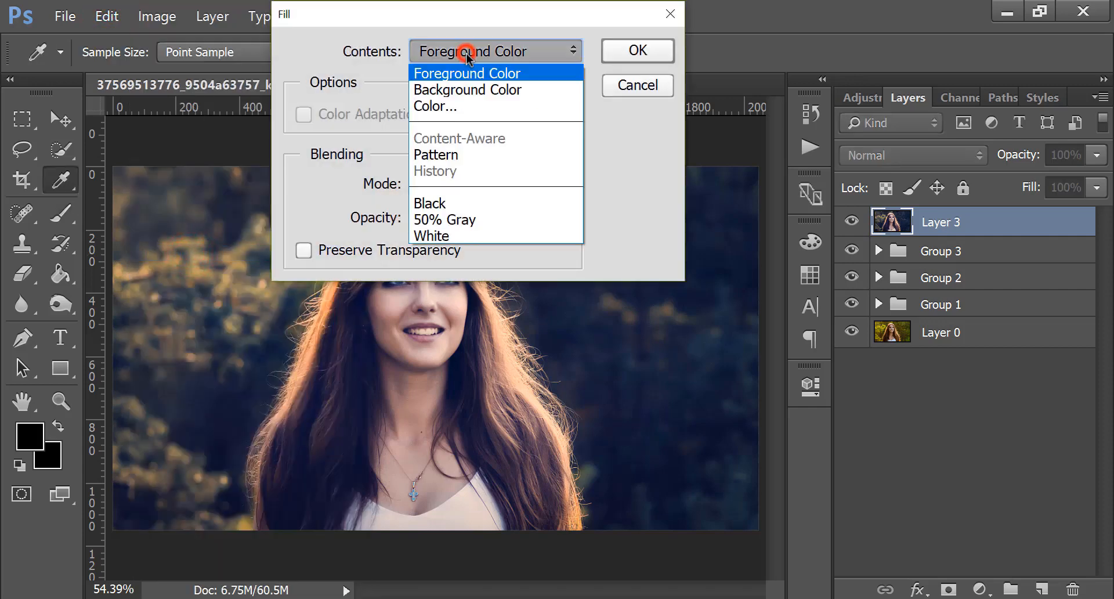
click(471, 221)
click(626, 52)
key(b)
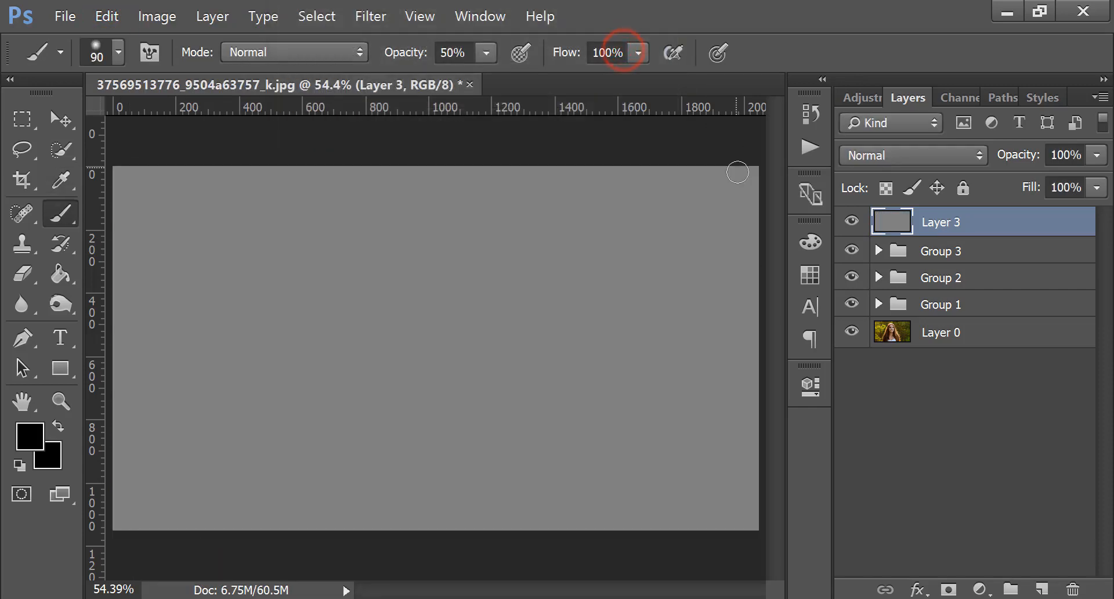
Step: Set the gray Layer 3 to the Overlay blend mode and compare the image with it hidden and shown
click(877, 158)
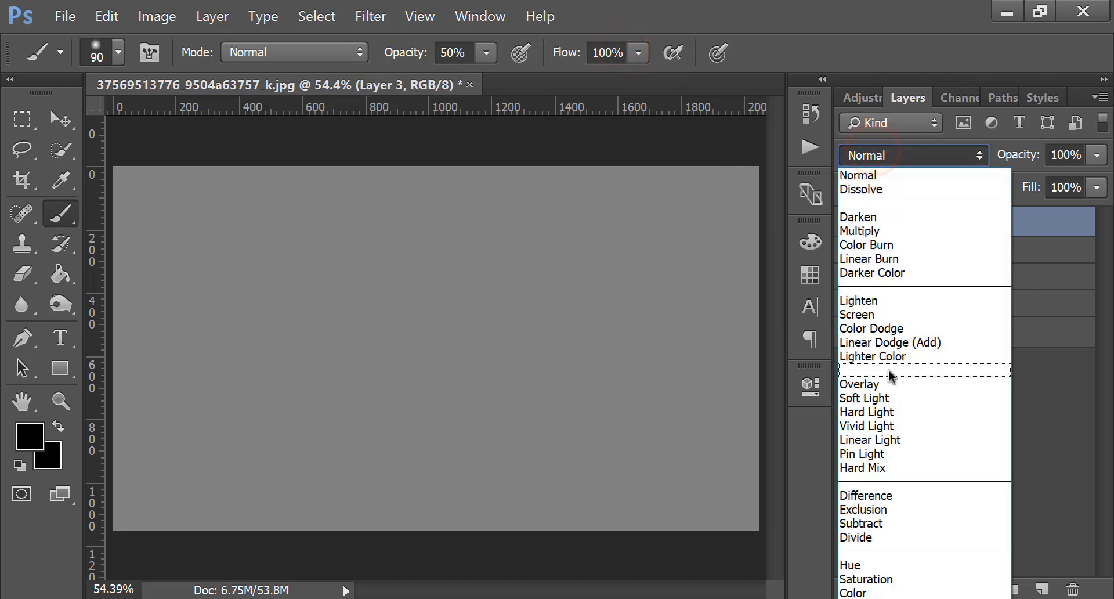
click(888, 377)
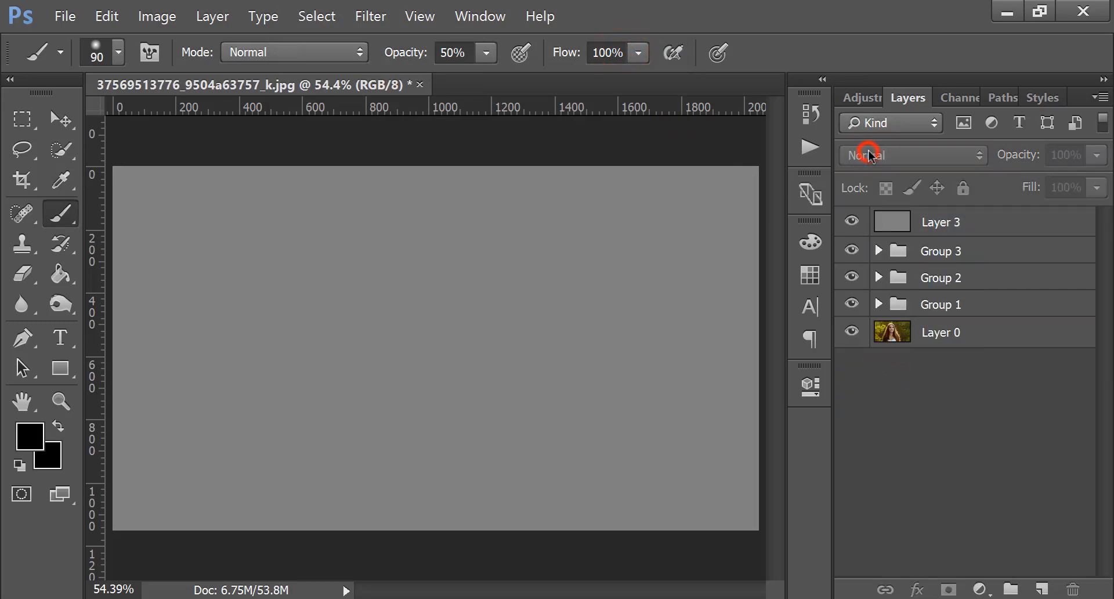
click(928, 221)
click(909, 154)
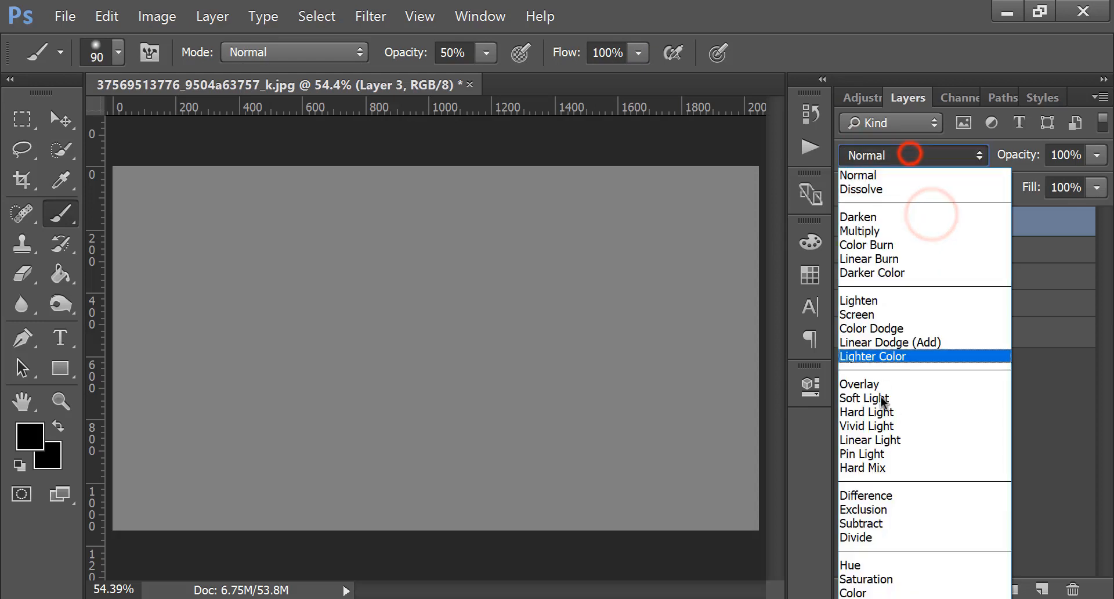
click(879, 383)
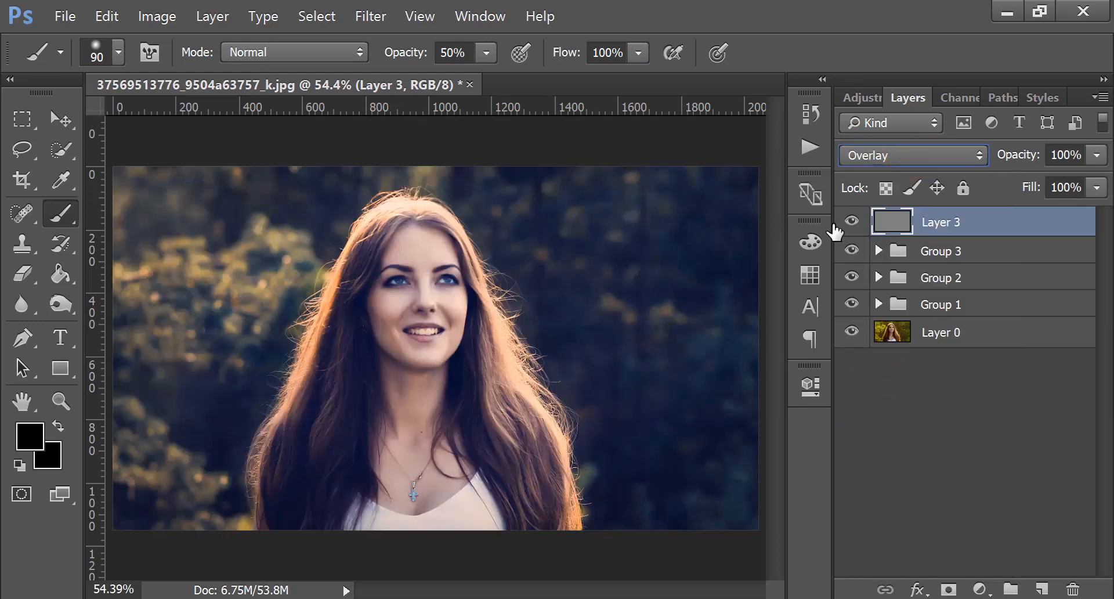
click(850, 221)
click(850, 221)
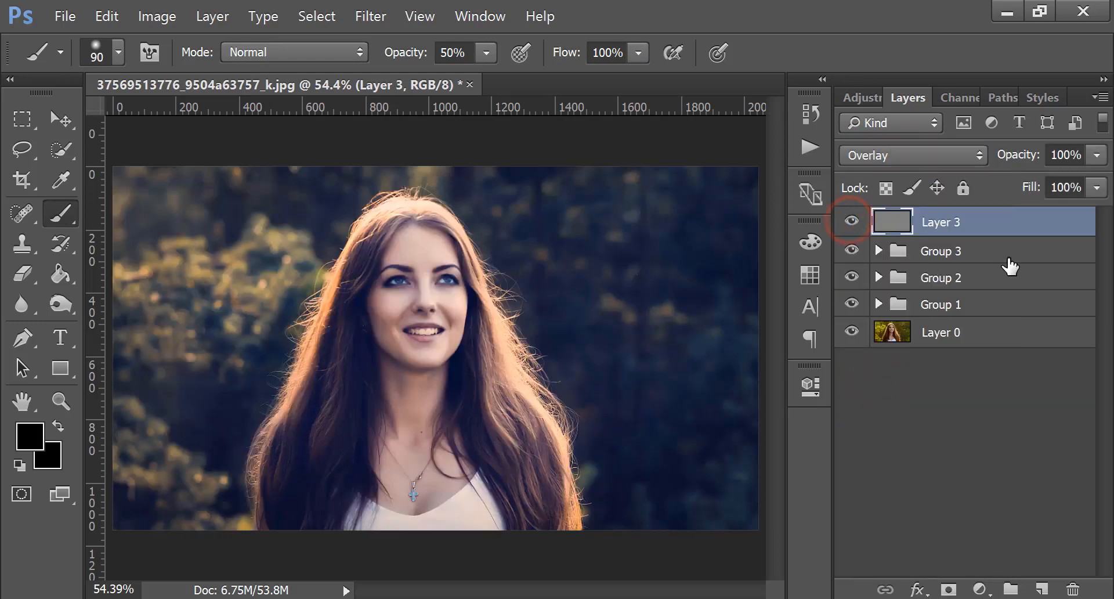
Step: Add a Curves adjustment layer above Layer 3 and pull the shadow part of the RGB curve slightly down
click(979, 585)
click(1028, 332)
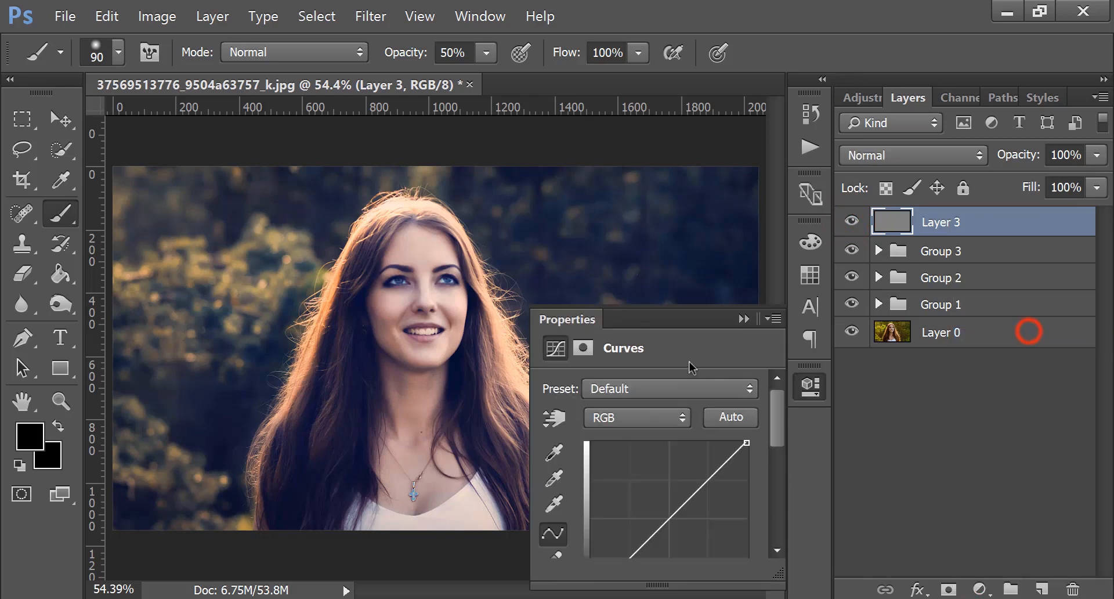
scroll(651, 476, down, 3)
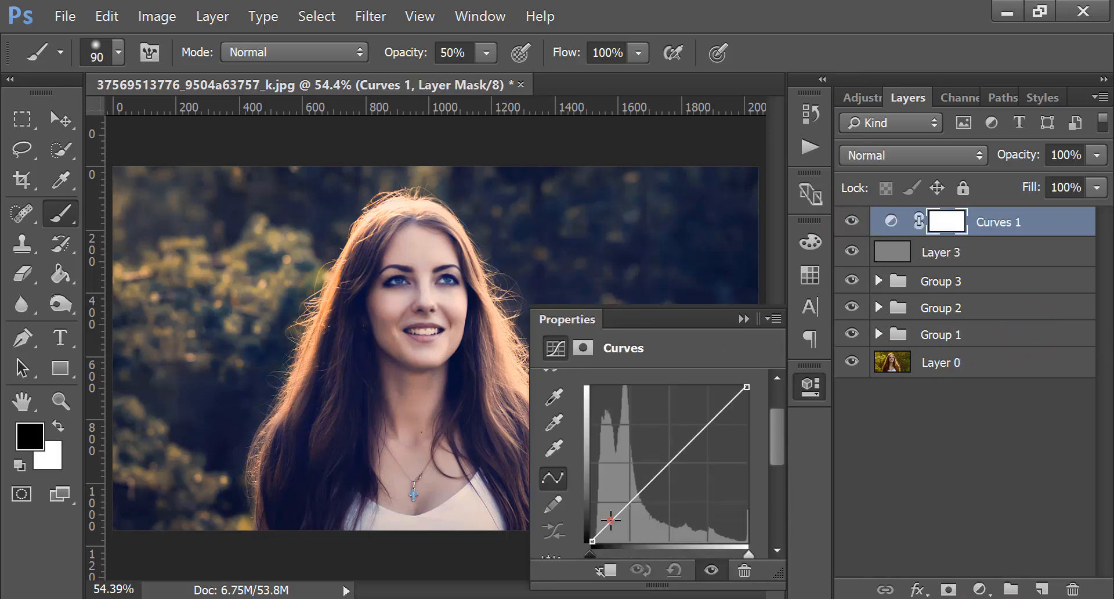
click(612, 519)
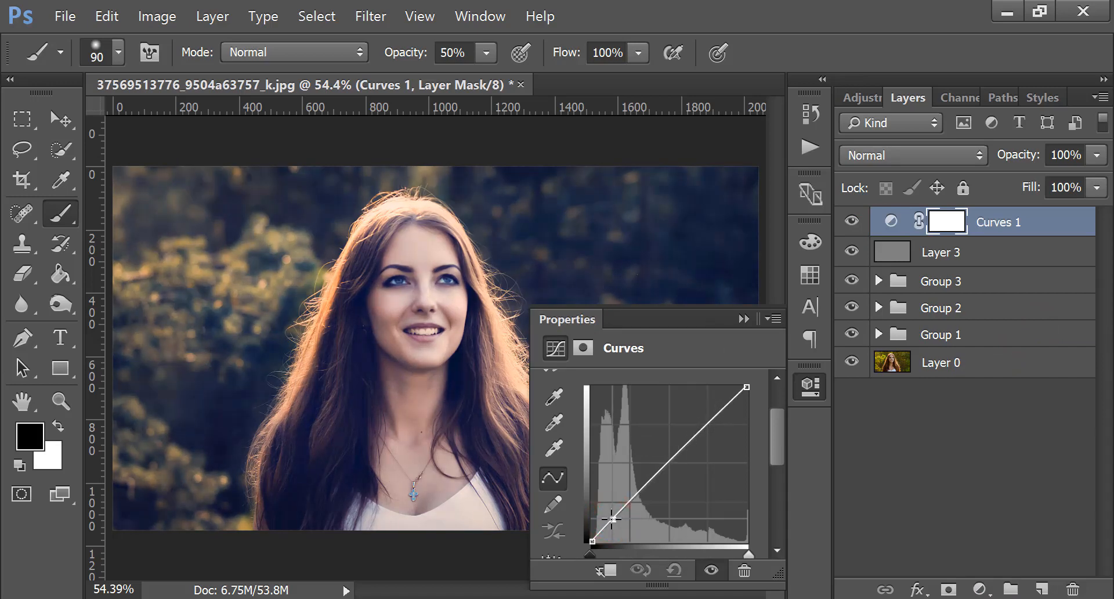
drag(614, 518, 613, 521)
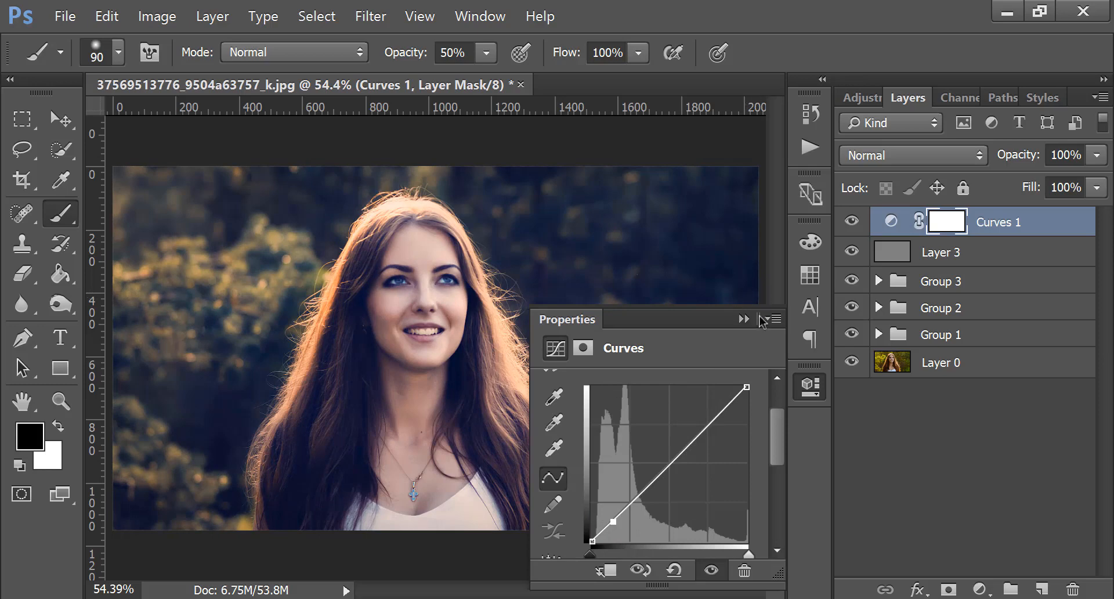
click(743, 319)
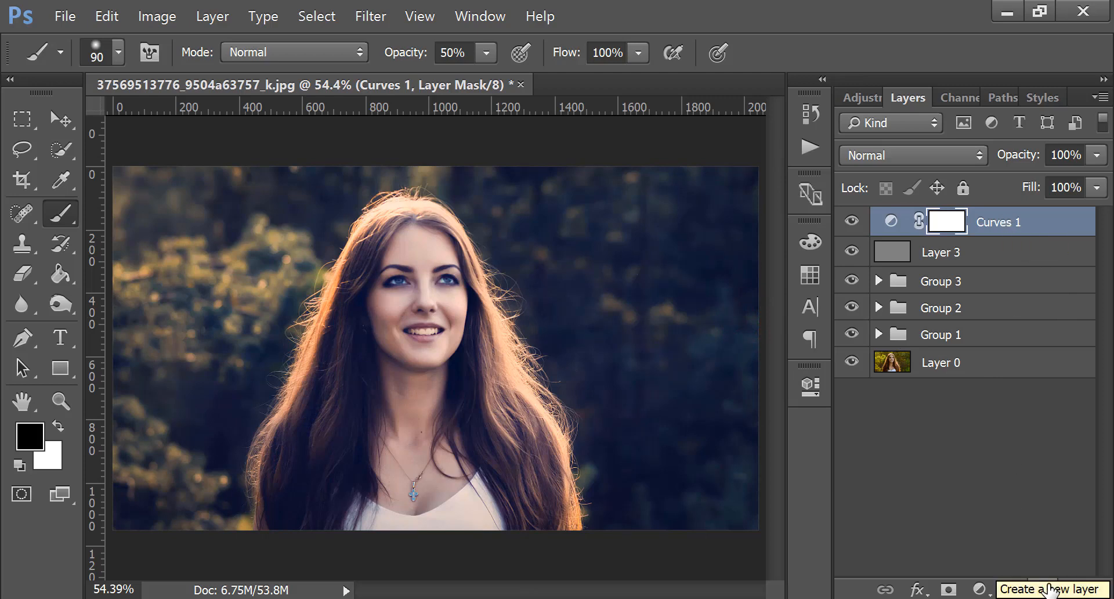
Step: Place the orange lens flare image on a new layer, scaled to 383.30% and centred at X 294 px, Y 150 px
click(1042, 589)
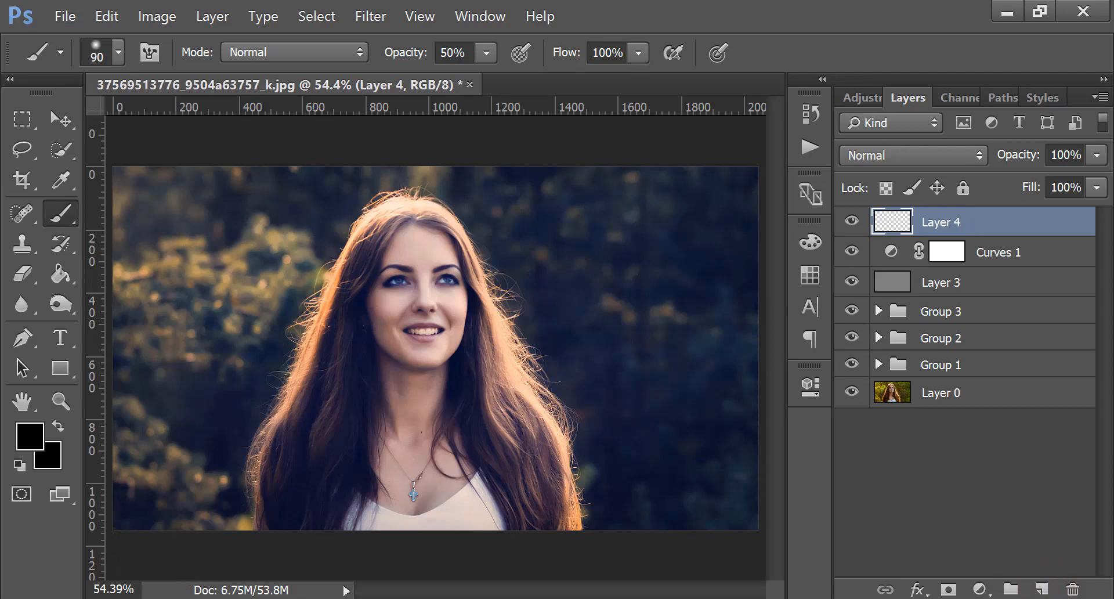
key(alt+Tab)
drag(506, 136, 232, 304)
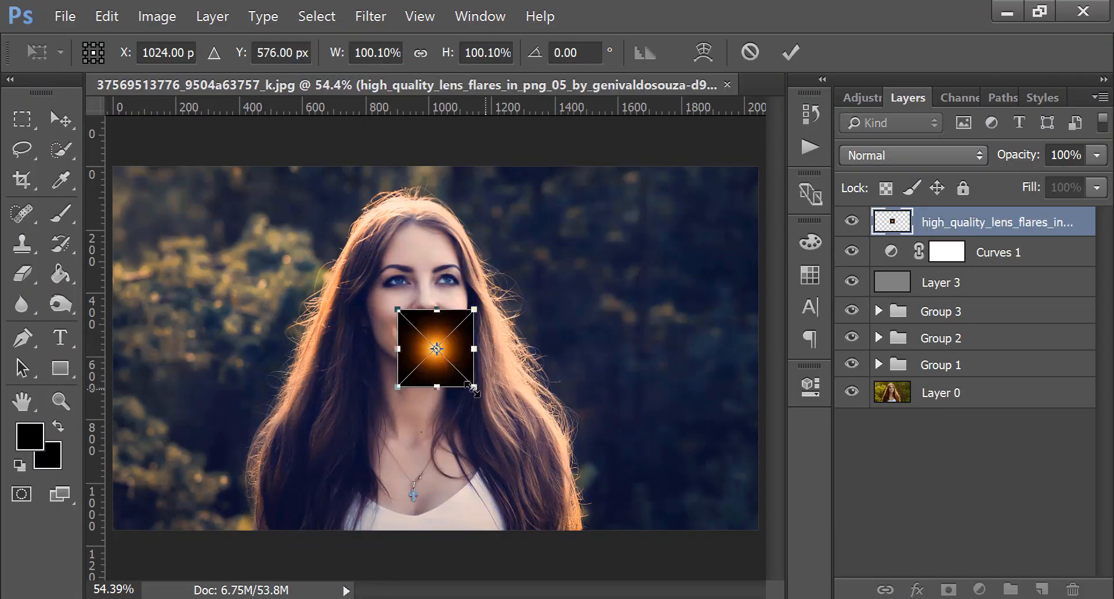
drag(471, 386, 615, 432)
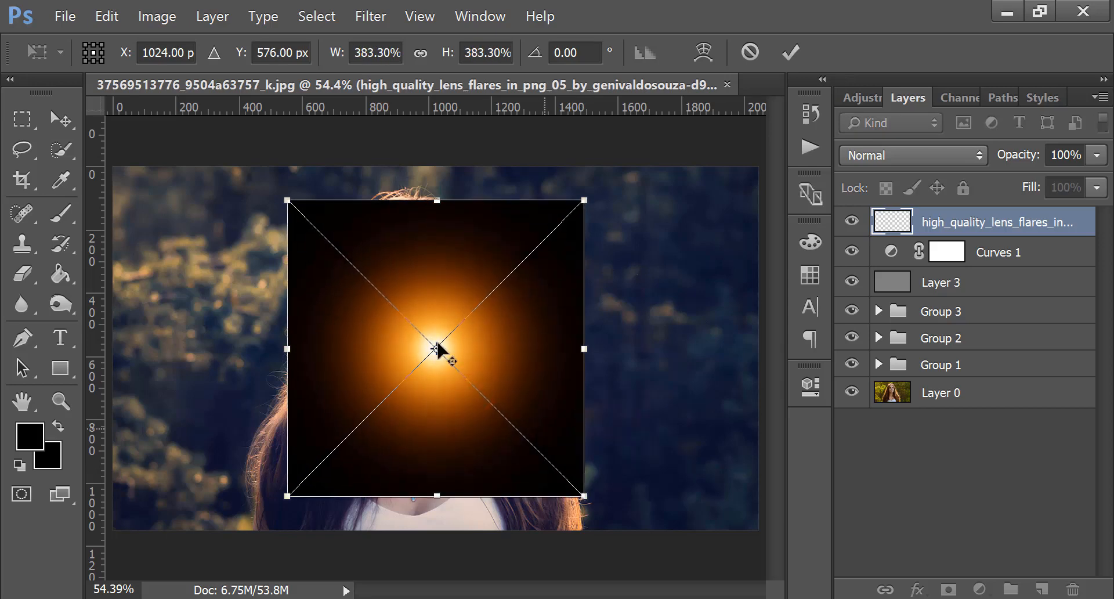
drag(442, 346, 251, 224)
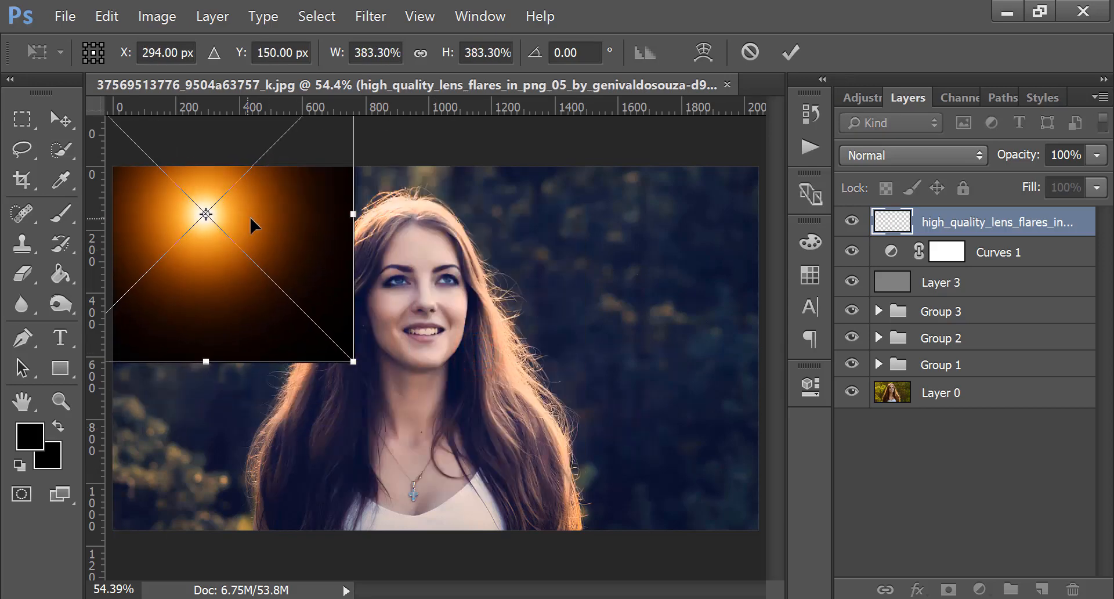
click(790, 53)
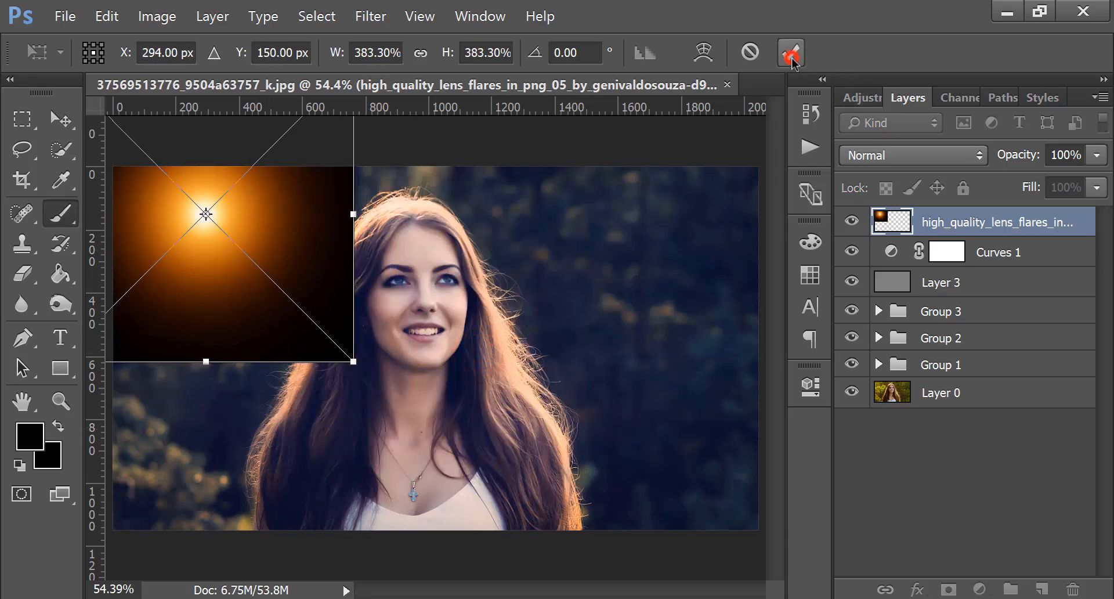
Step: Blend the lens flare in Screen mode and move it closer to the photo's upper-left corner
click(895, 155)
click(873, 315)
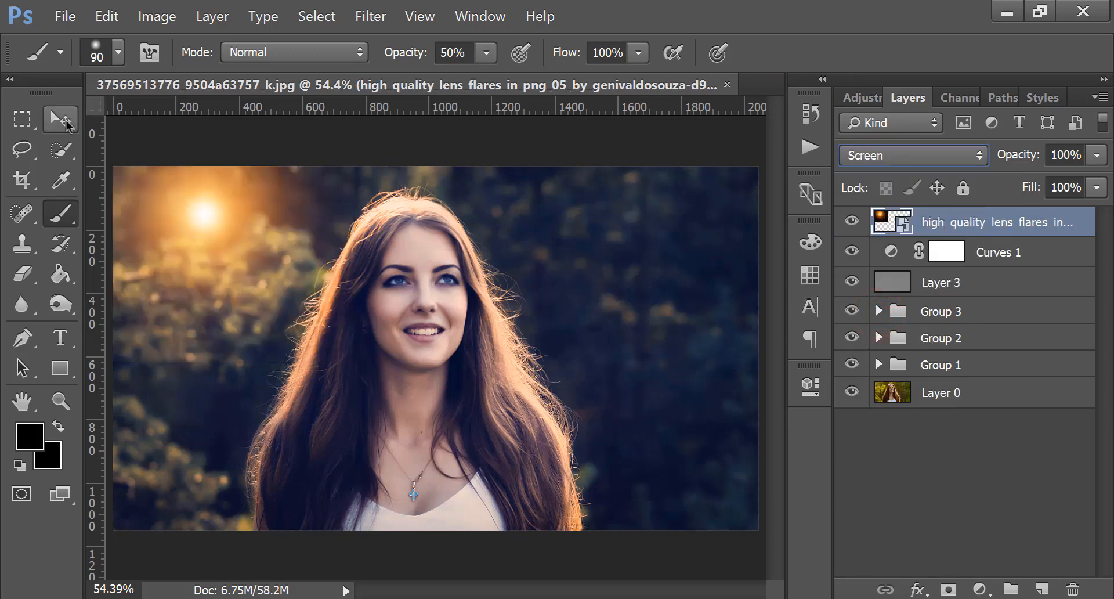
click(64, 121)
drag(249, 251, 235, 244)
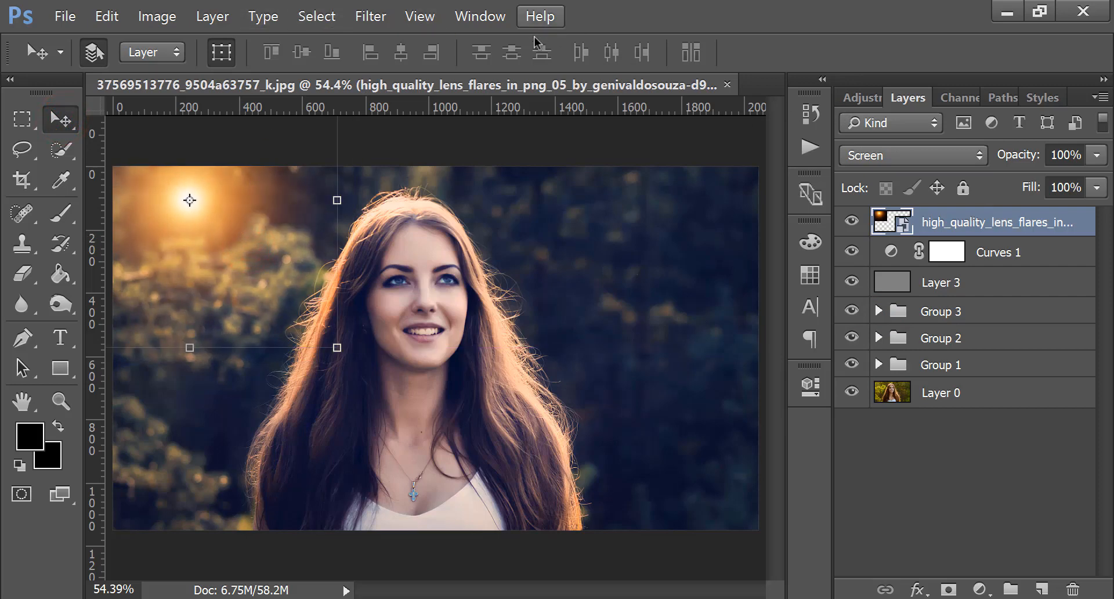
Step: Apply a Gaussian Blur with a 100.6 pixel radius to the lens flare and compare with the flare hidden and shown
click(383, 18)
click(383, 18)
click(383, 19)
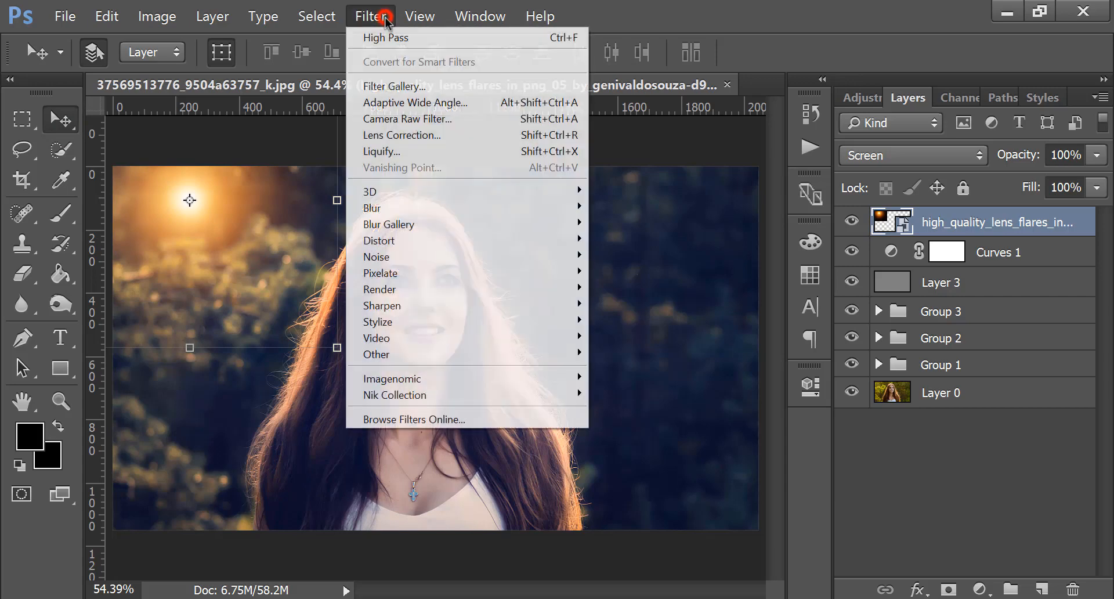
mouse_move(505, 210)
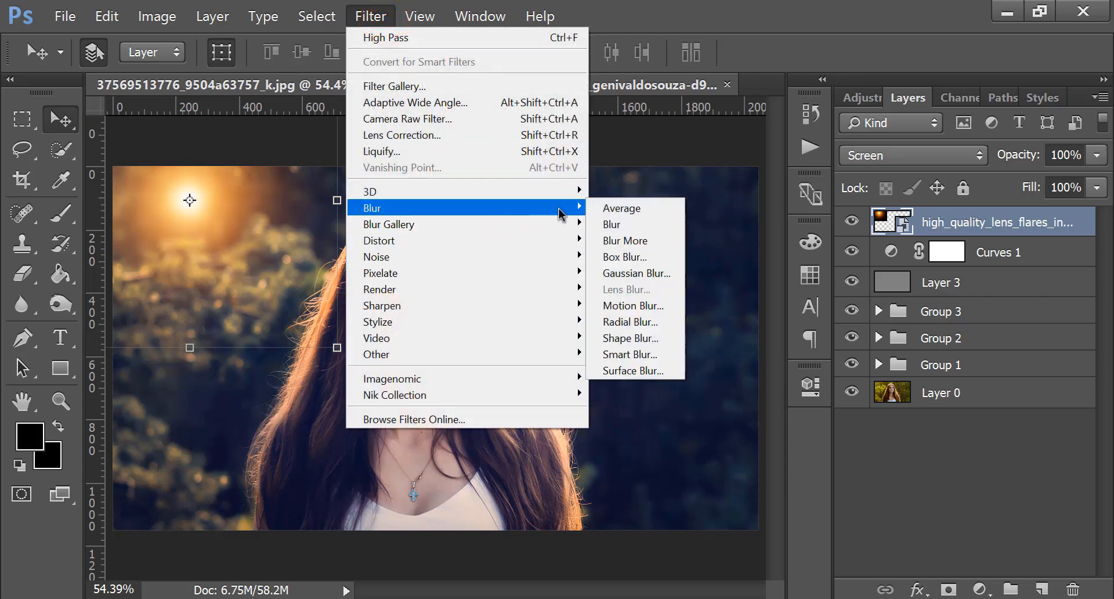
click(654, 272)
drag(733, 360, 765, 367)
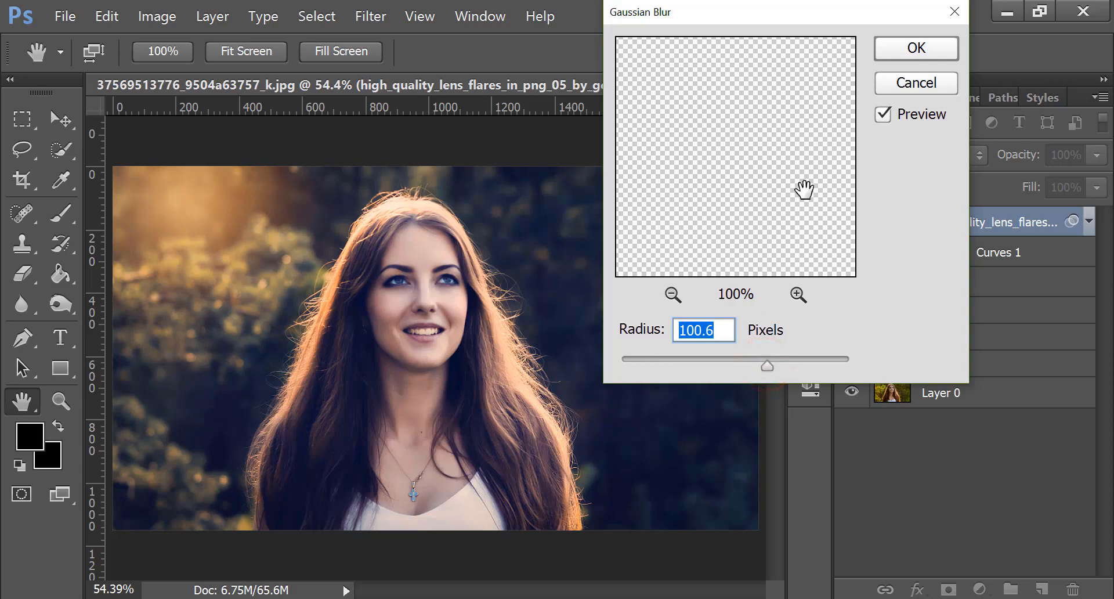
click(906, 49)
key(v)
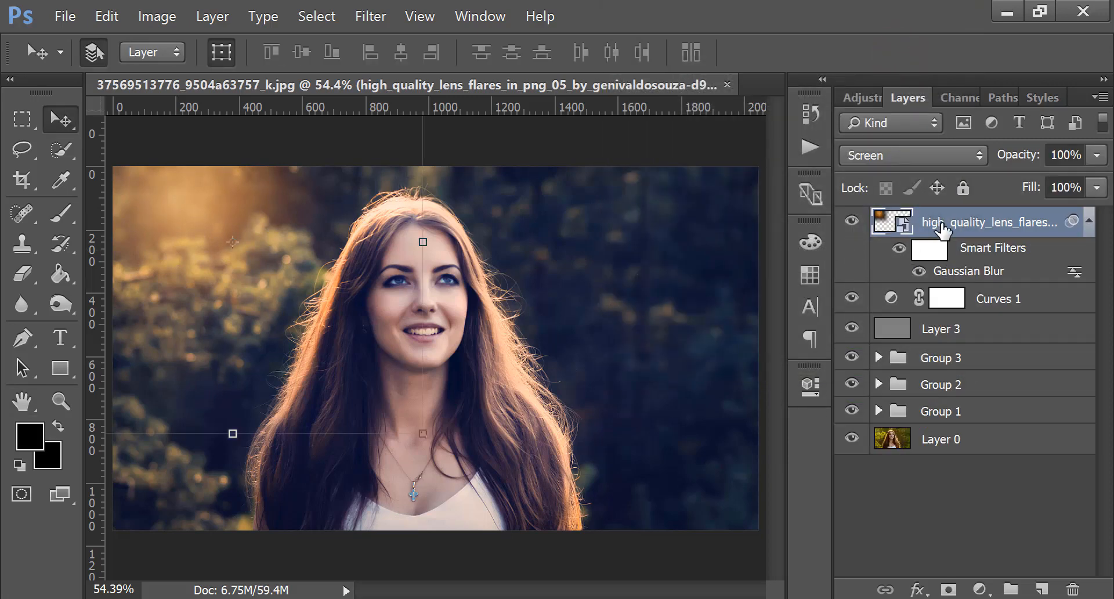
click(854, 222)
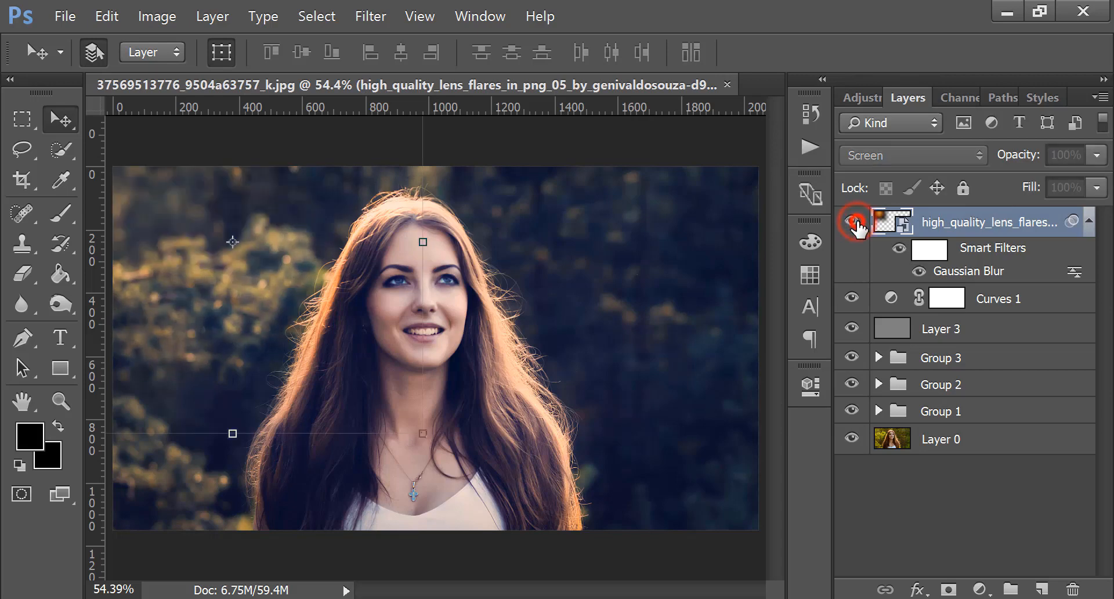
click(854, 221)
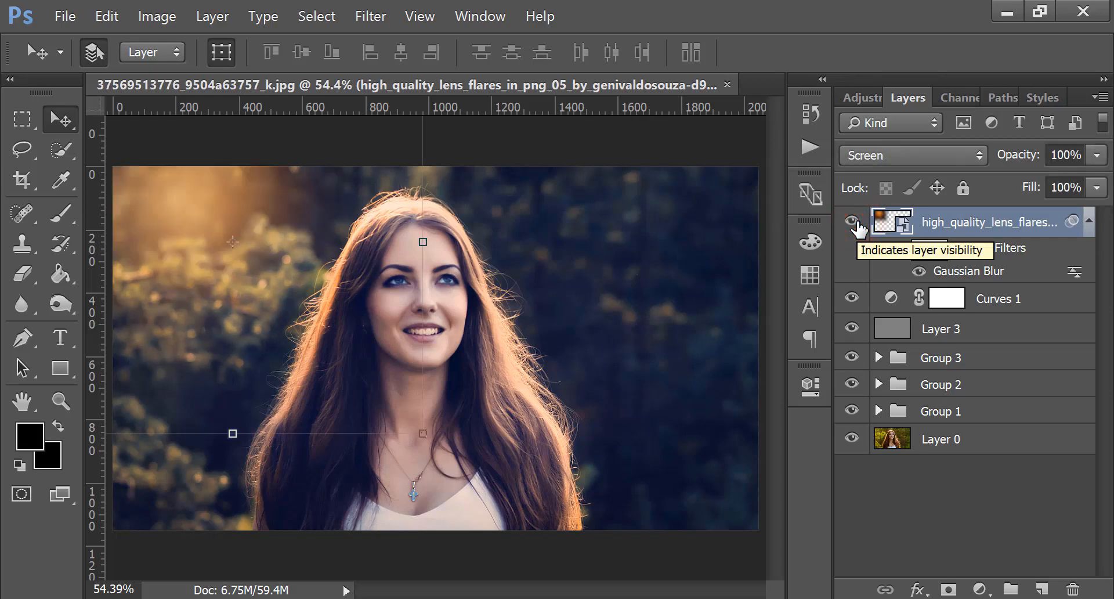
click(425, 433)
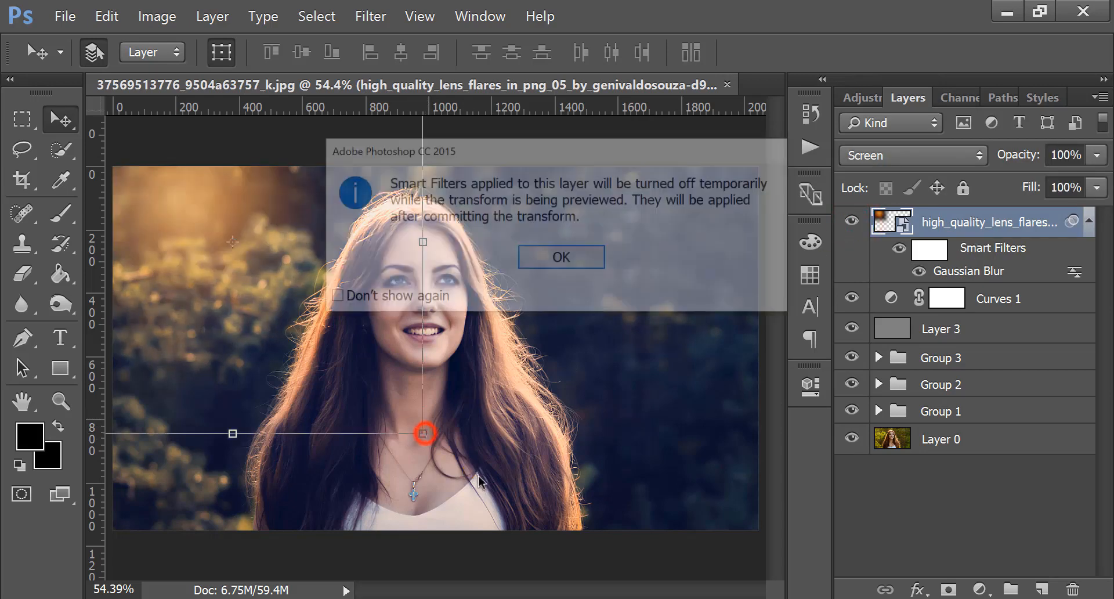
click(545, 253)
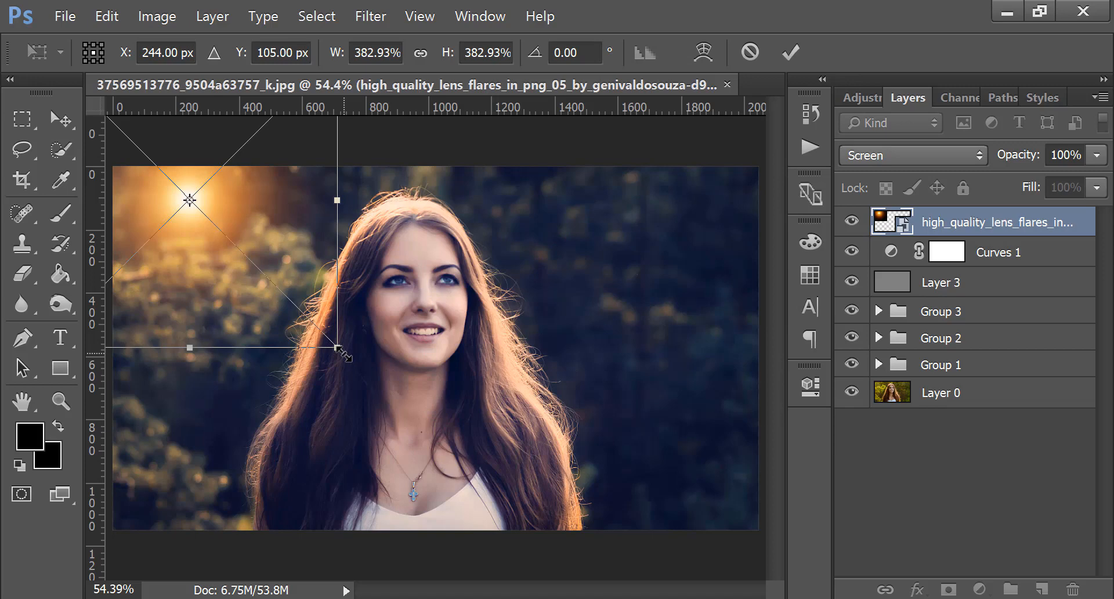
click(789, 53)
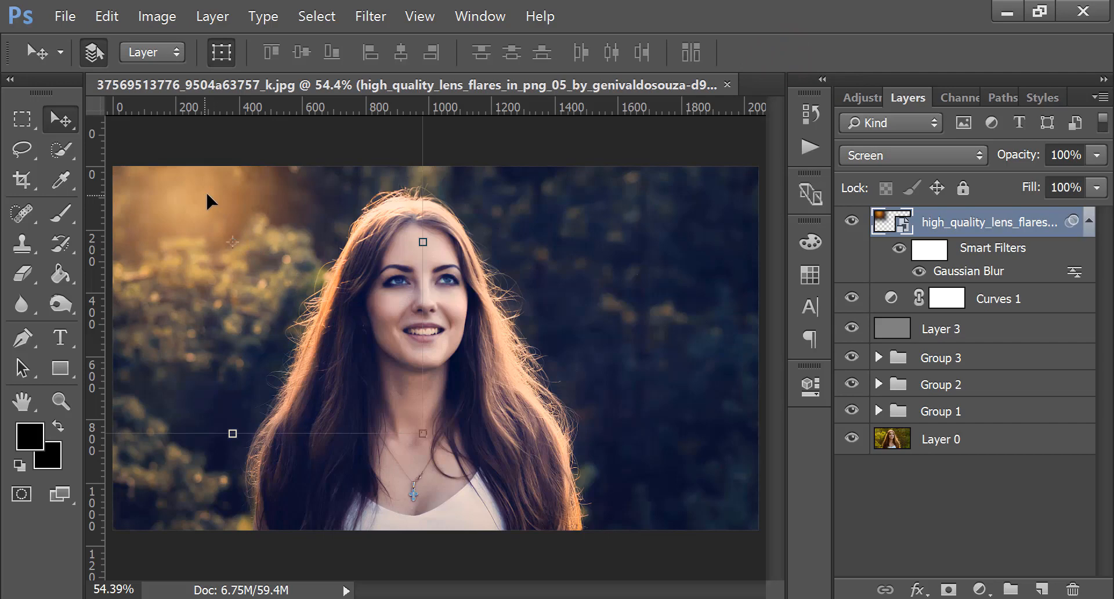
Step: Rasterize the blurred lens flare layer and enlarge it to 122.77%
right_click(925, 229)
click(746, 381)
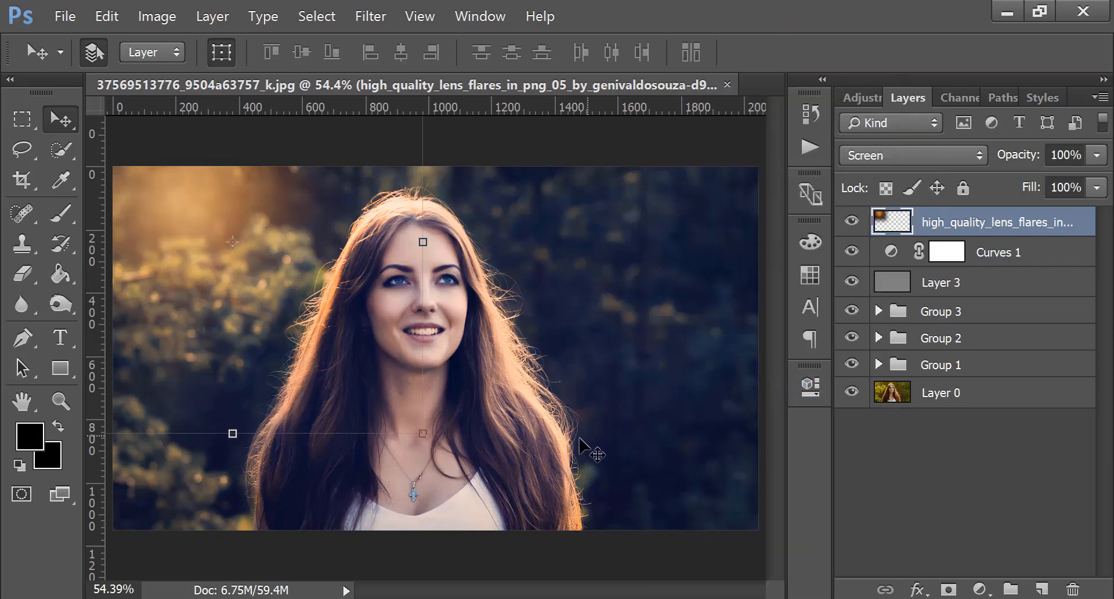
drag(423, 434, 466, 476)
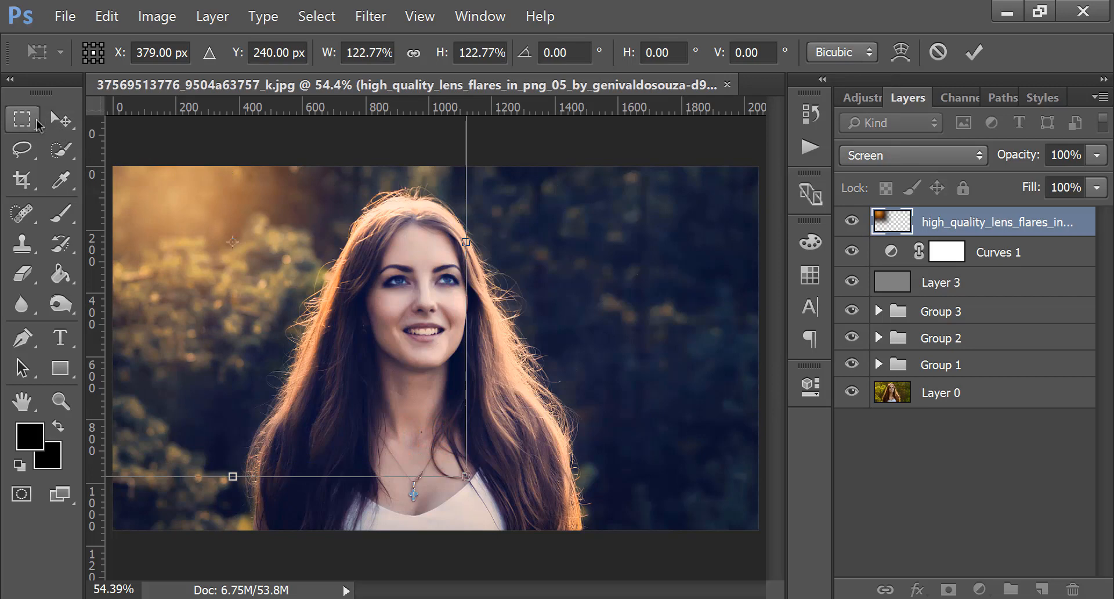
click(30, 122)
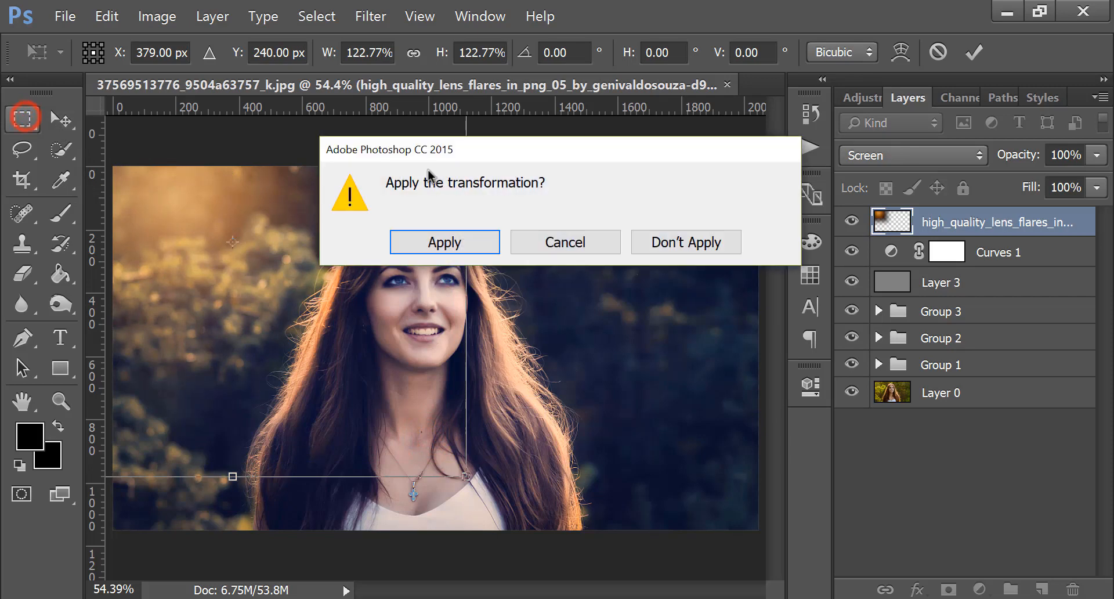
click(458, 241)
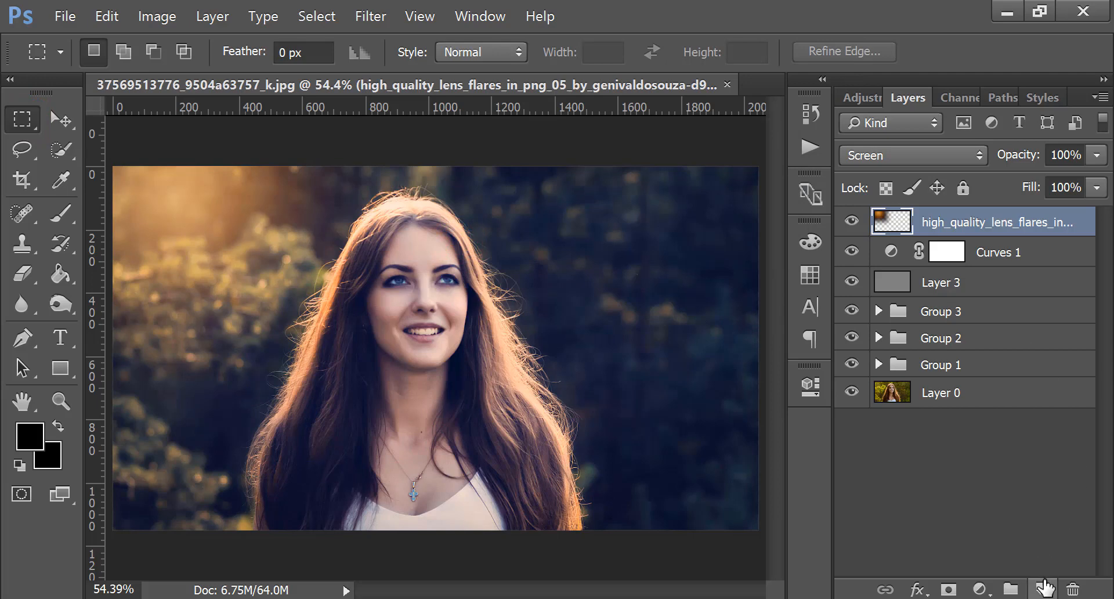
Step: Add a new layer above the lens flare layer and set up the Brush tool with white as the foreground colour
click(17, 465)
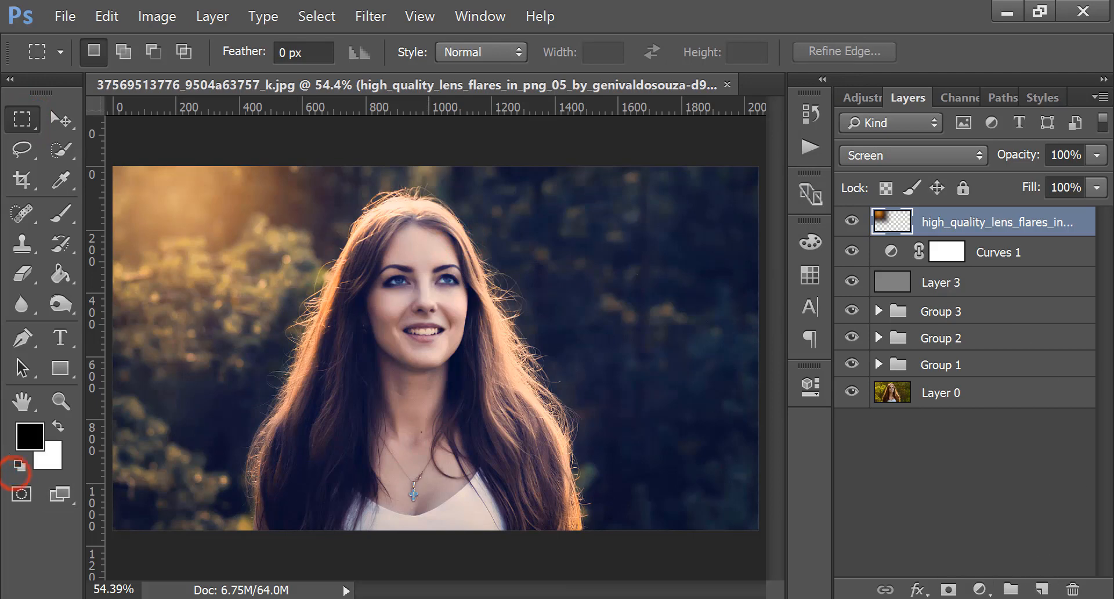
click(1041, 590)
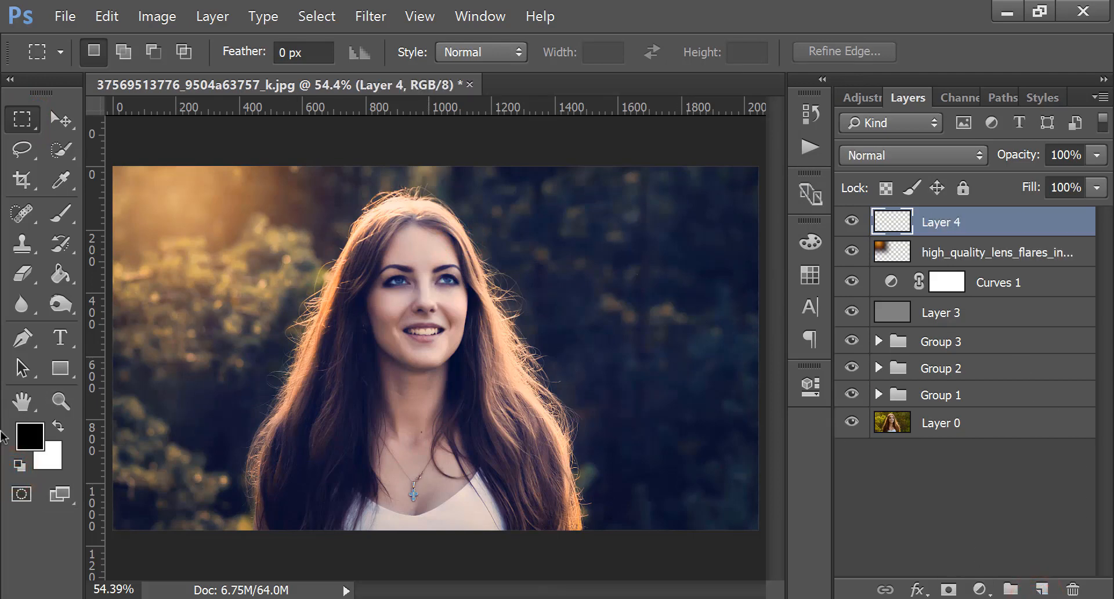
click(58, 427)
click(29, 434)
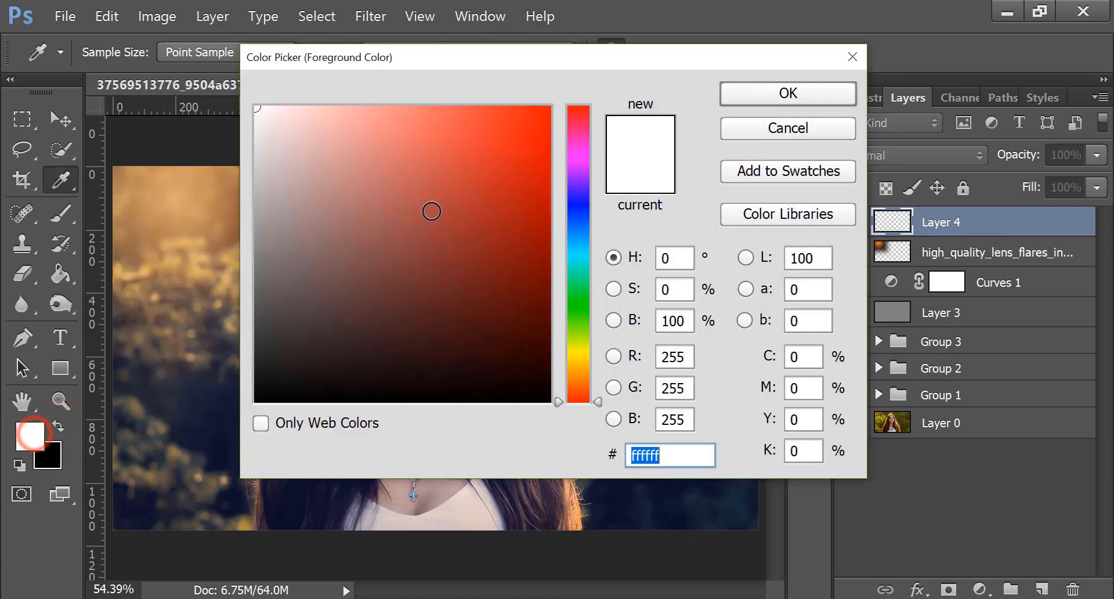
click(786, 94)
click(61, 213)
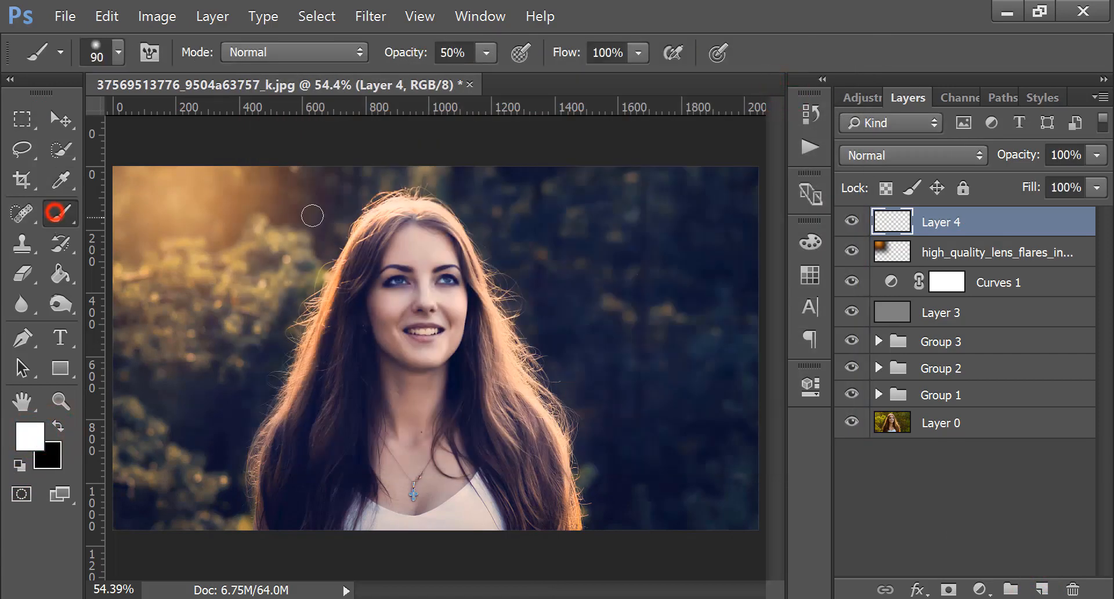
Step: Undo the first faint dab, raise the brush opacity to 100% and paint one soft white 90 px spot beside the woman's hair
click(288, 261)
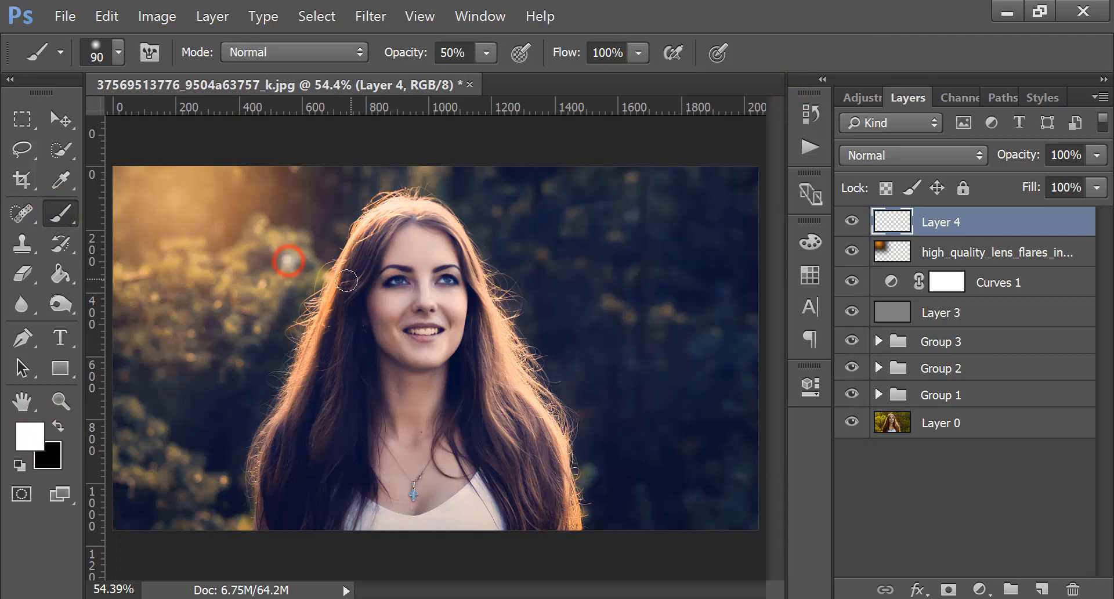
click(489, 55)
drag(490, 80, 604, 91)
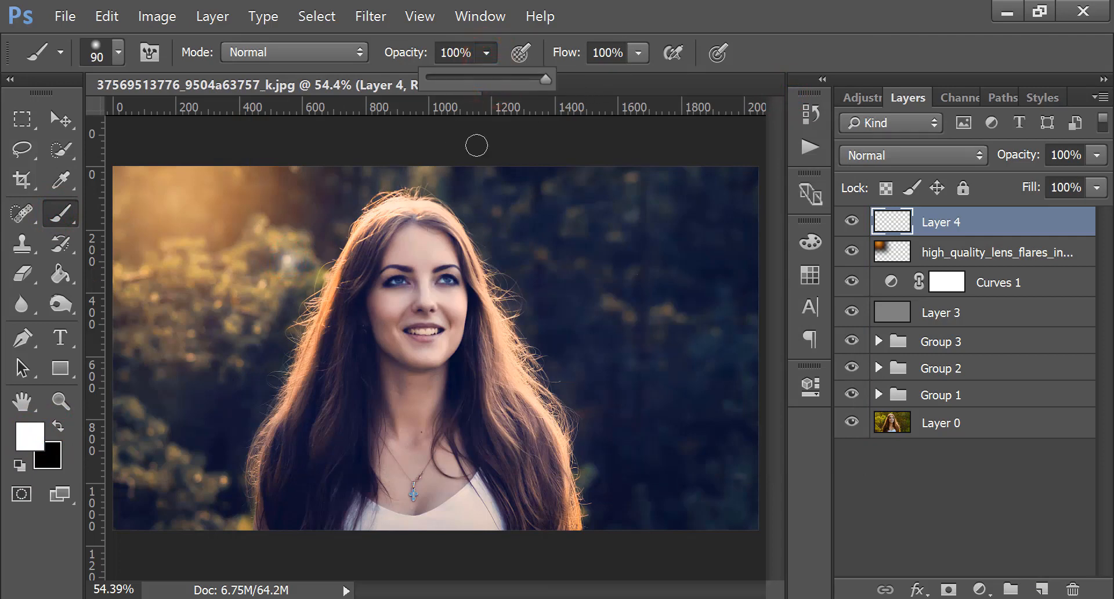
key(ctrl+z)
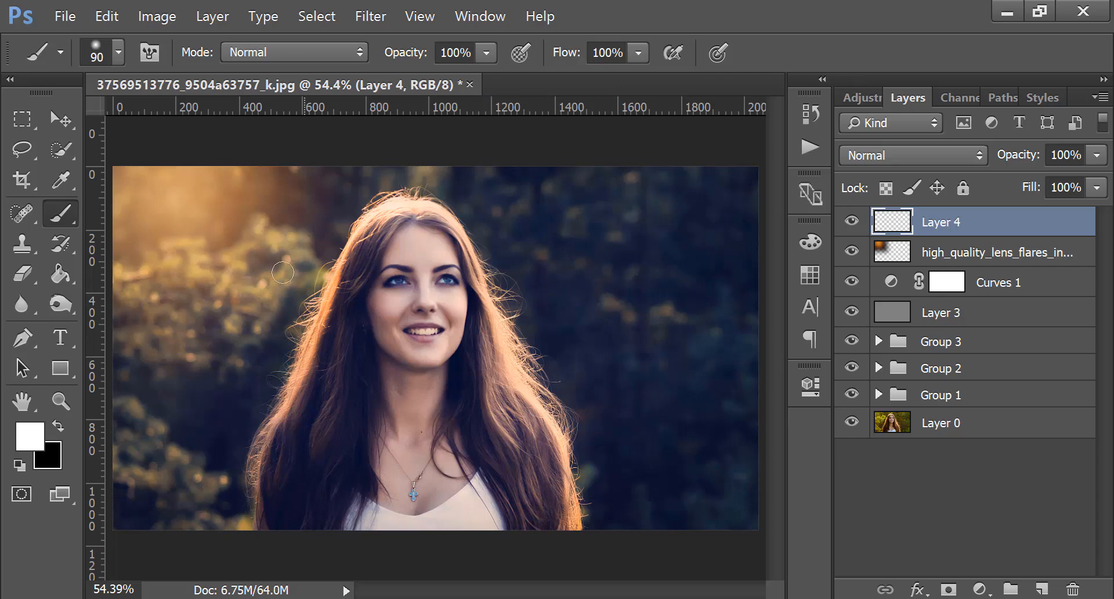
click(273, 252)
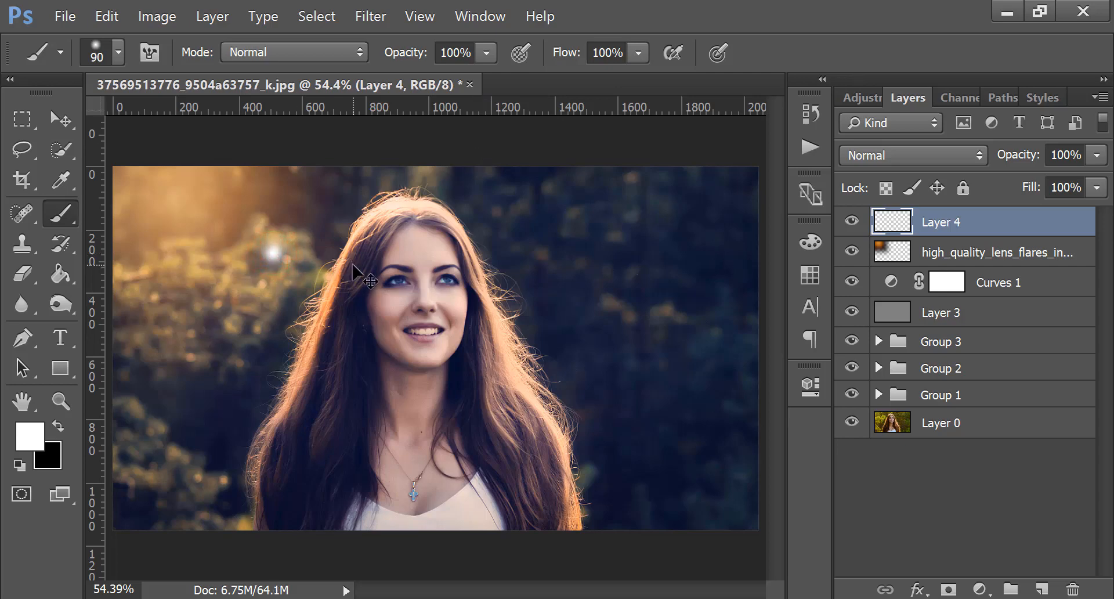
Step: Transform the white spot: enlarge it to about 753%, move it to the photo's upper edge and stretch it horizontally
key(ctrl+t)
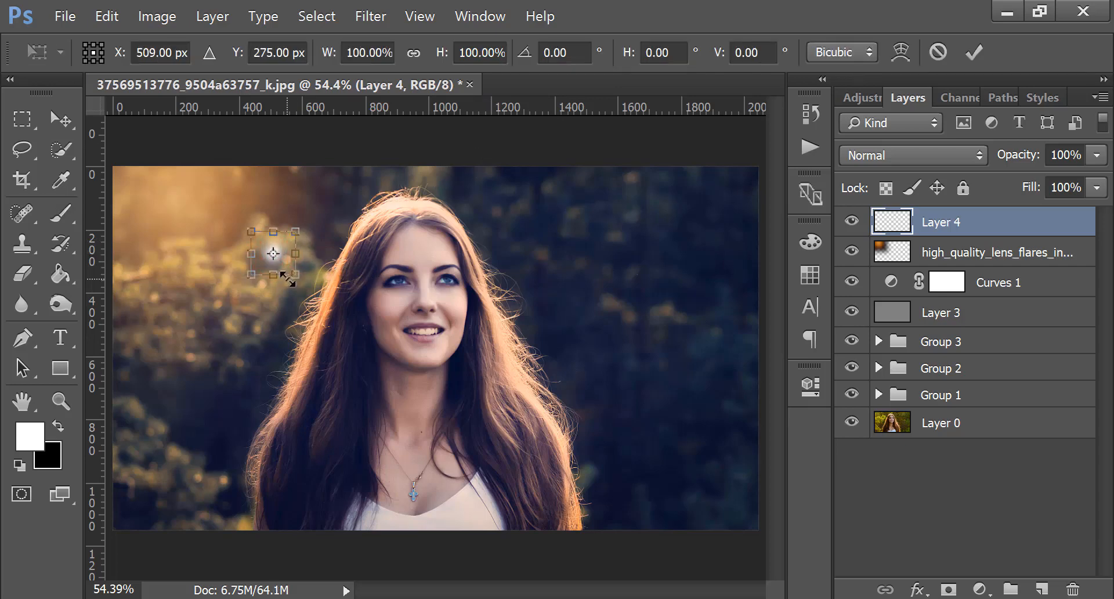
drag(298, 275, 443, 418)
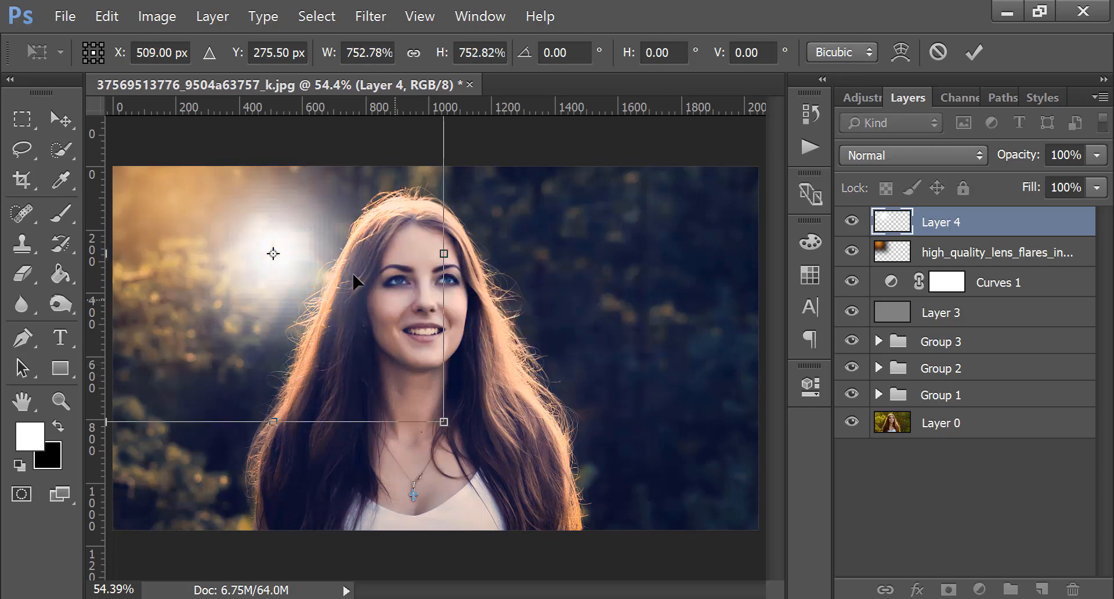
drag(365, 215, 419, 160)
drag(544, 149, 856, 143)
click(977, 52)
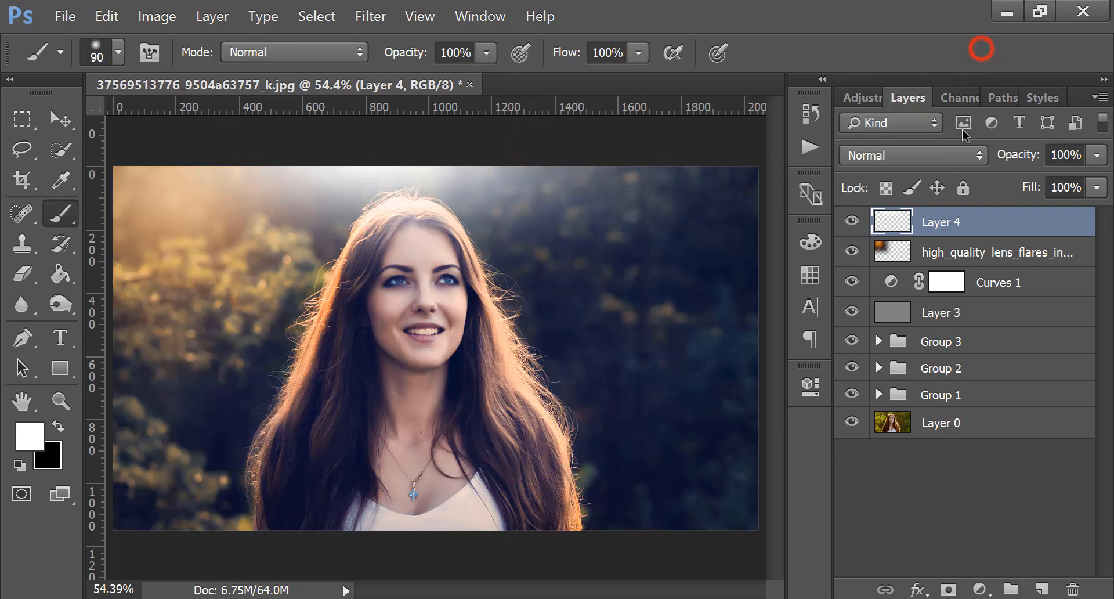
Step: Blend the white glow layer in Screen mode and reduce its fill to 61%
click(933, 153)
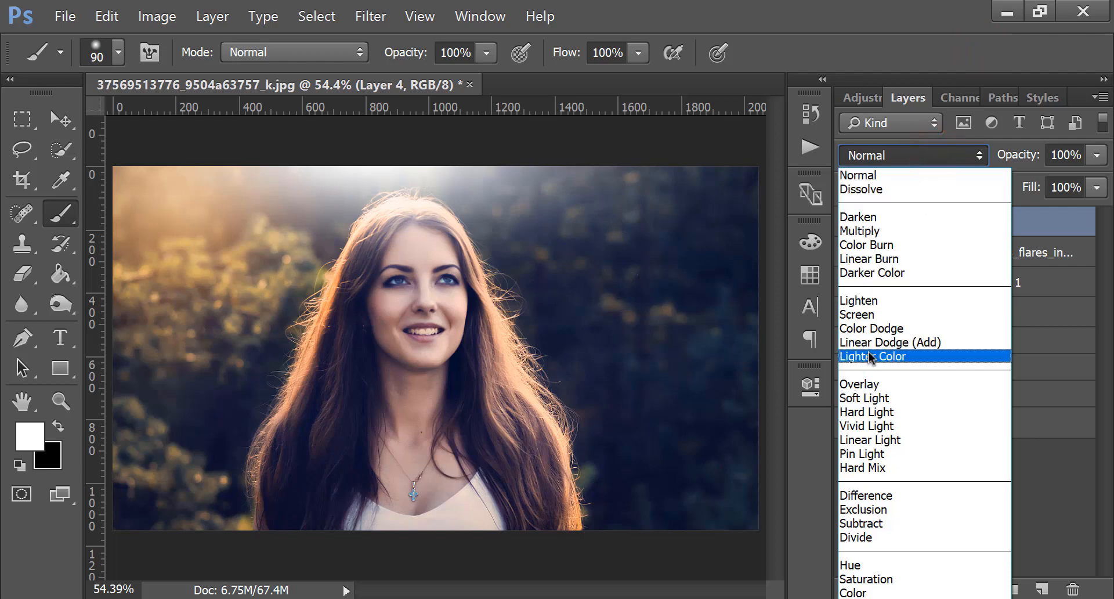
click(863, 314)
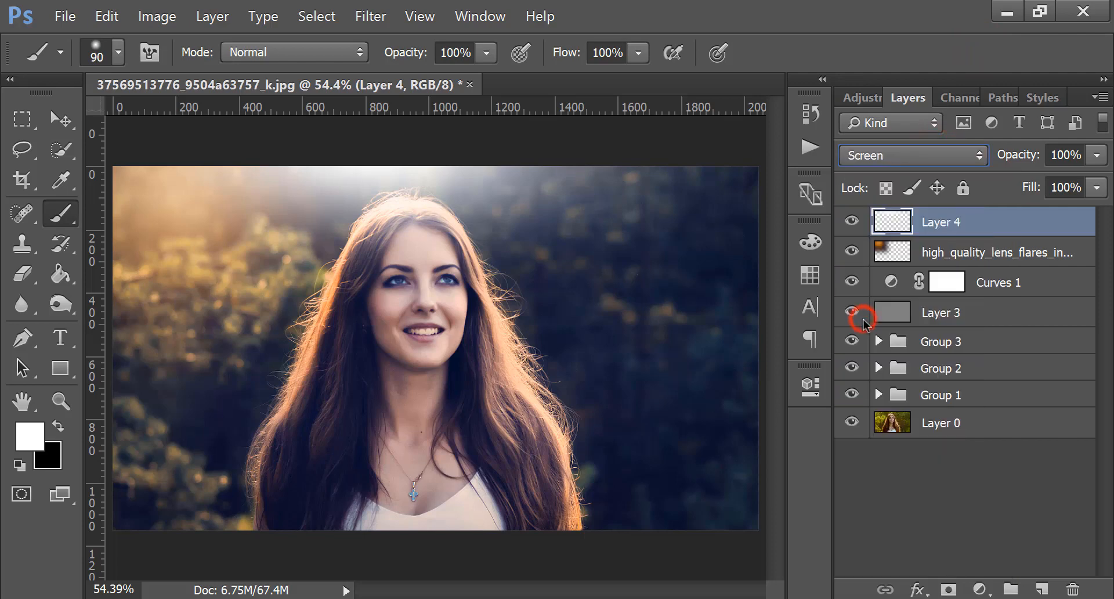
click(1096, 187)
drag(1098, 211, 1051, 218)
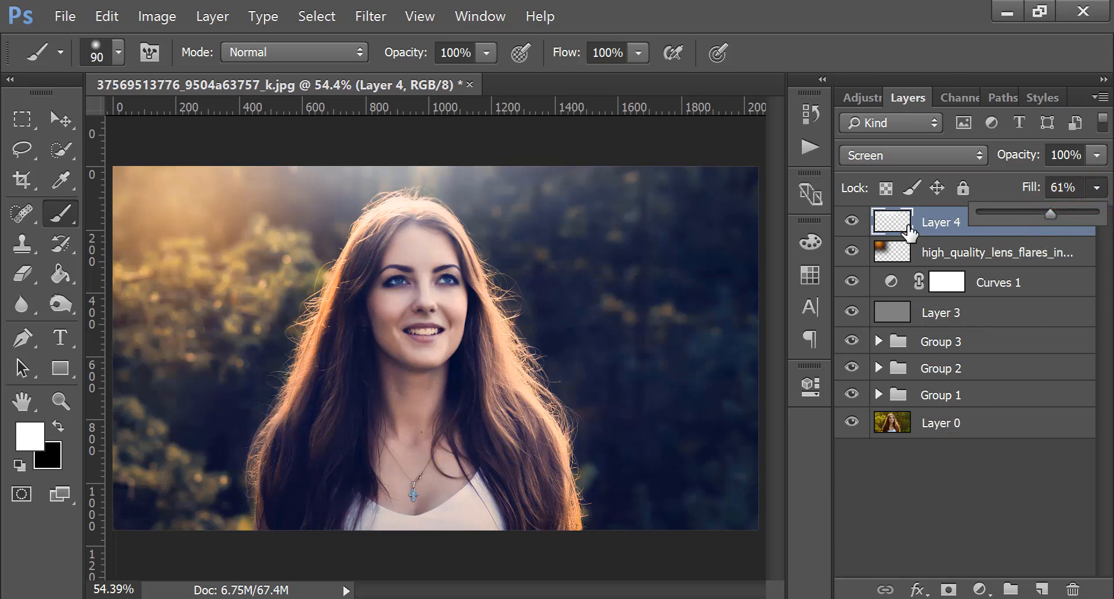
Step: Move the white glow toward the photo's upper-left corner so that it overlaps the warm flare
click(60, 119)
drag(351, 206, 260, 201)
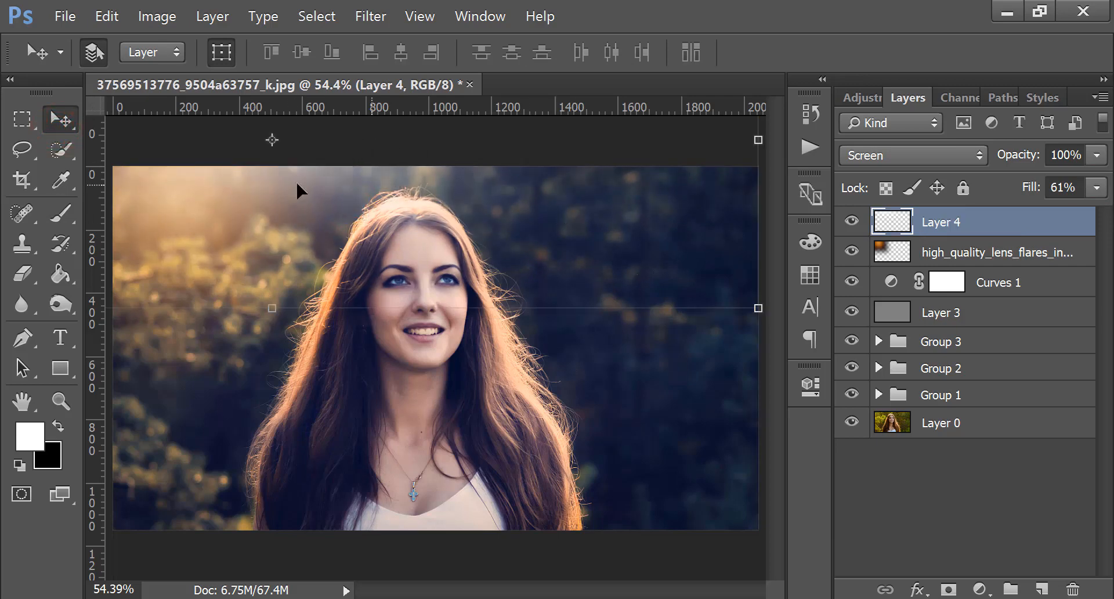
click(28, 121)
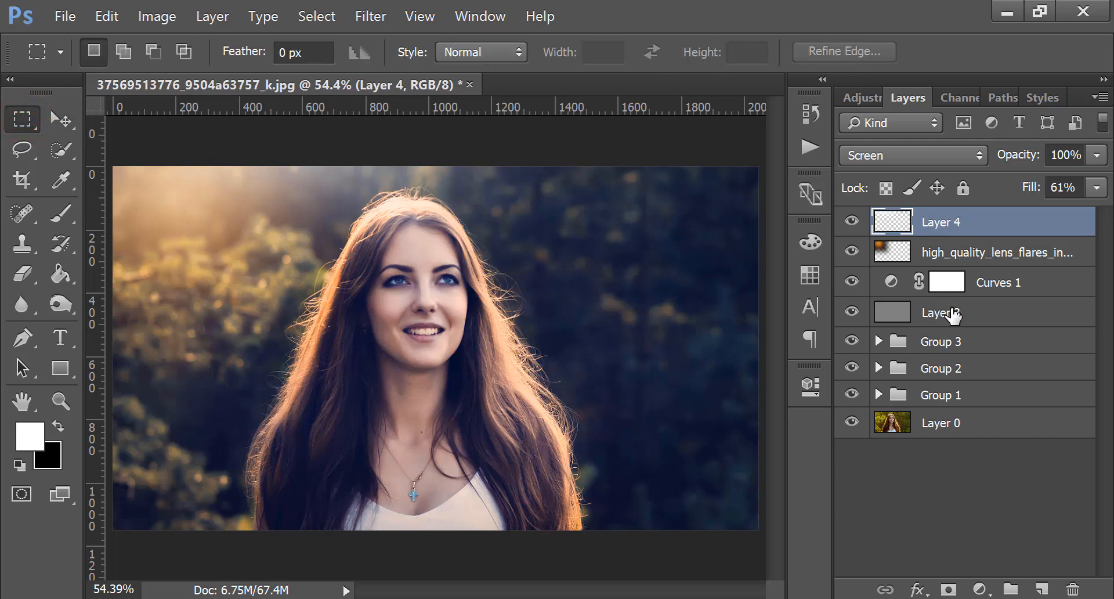
Step: Group the layers from Layer 3 up to Layer 4 and stamp all visible layers into a new merged layer on top
shift+click(952, 313)
drag(997, 309, 1014, 587)
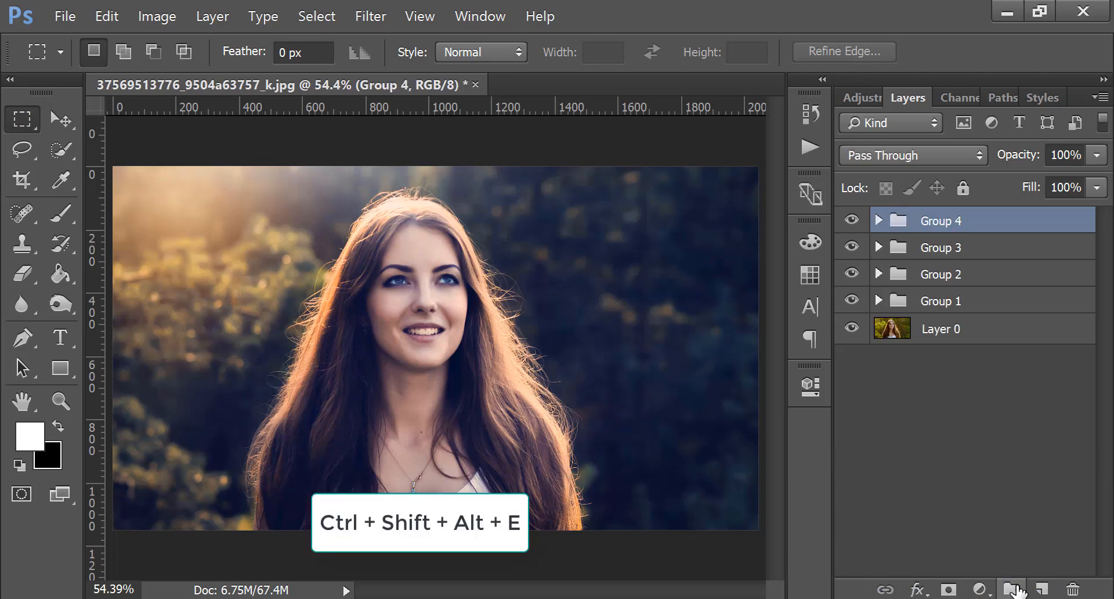
key(ctrl+shift+alt+e)
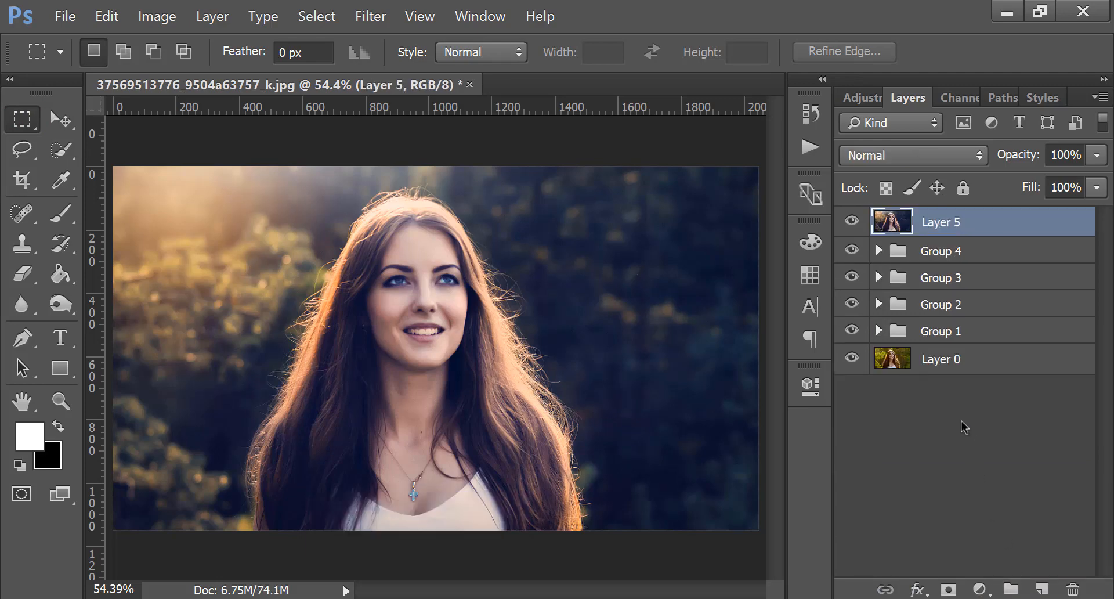
Step: Hide Groups 1 to 4 and toggle the merged layer's visibility to compare the edited portrait with the original photo
click(851, 250)
click(851, 276)
click(853, 304)
click(852, 330)
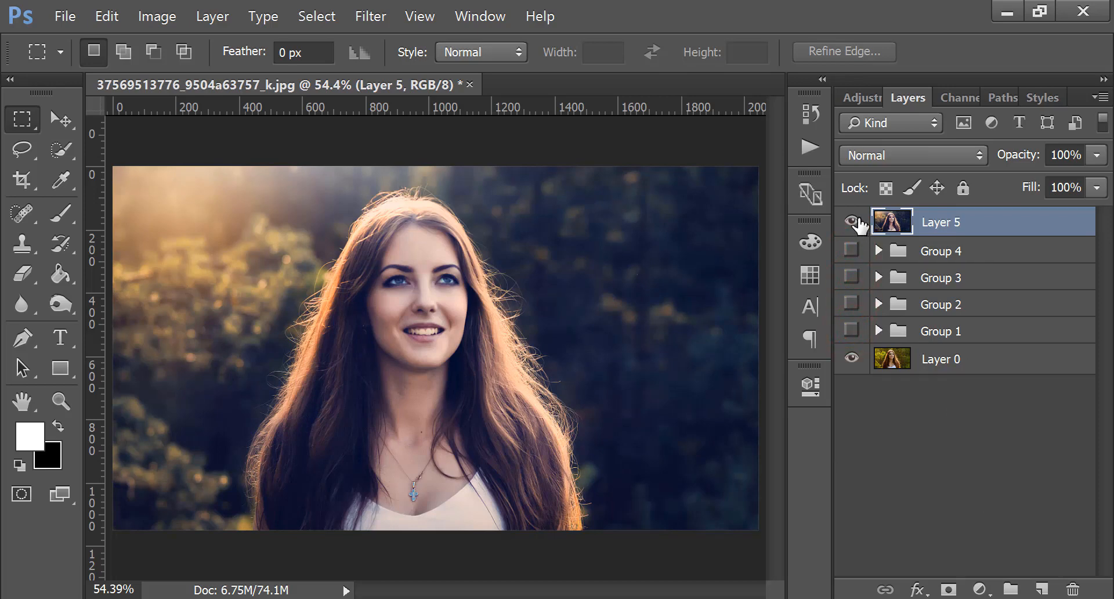
click(851, 221)
click(853, 221)
click(853, 221)
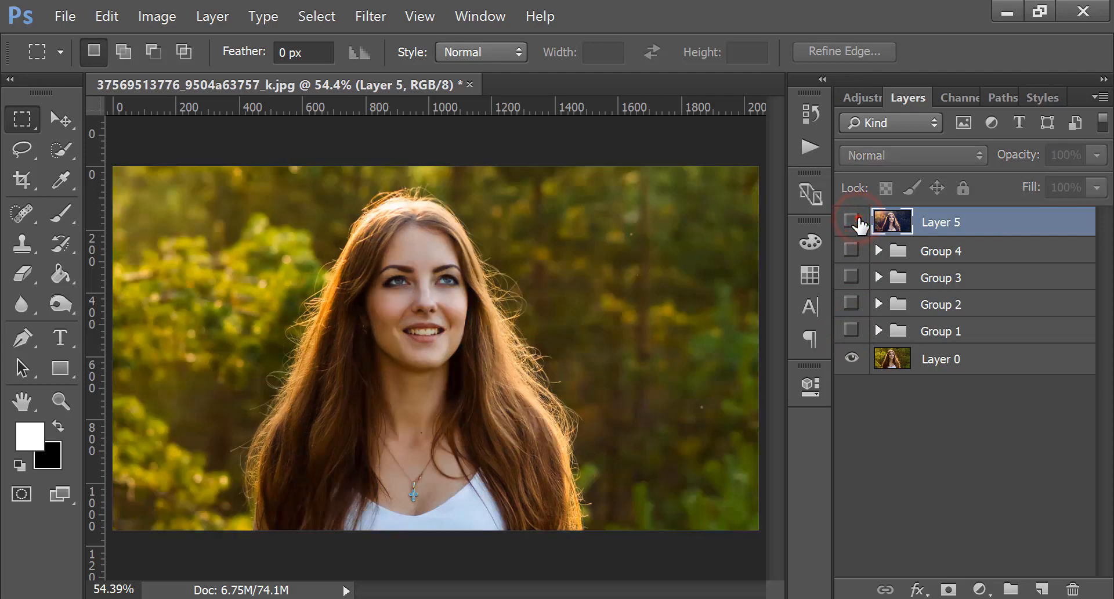
click(853, 221)
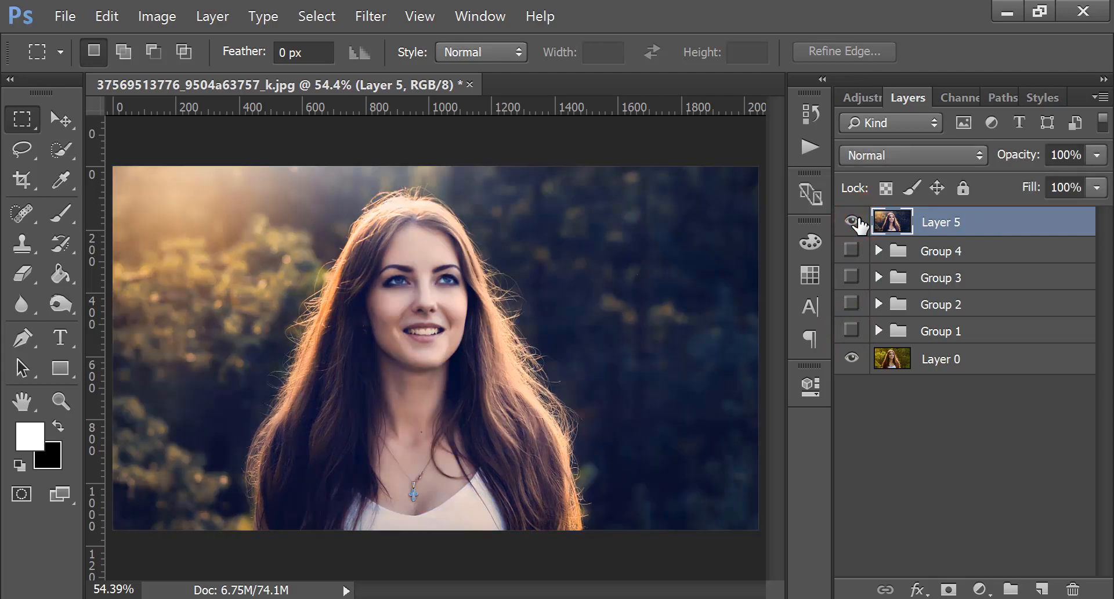
Step: Make Groups 1 to 4 visible again beneath the merged layer
click(851, 250)
click(852, 277)
click(851, 303)
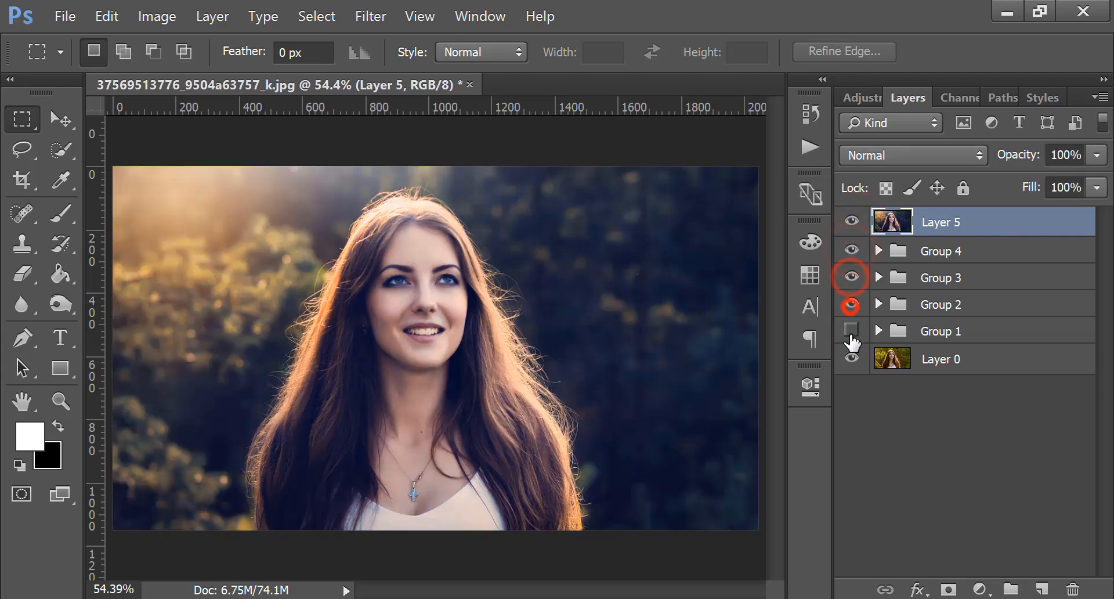
click(851, 332)
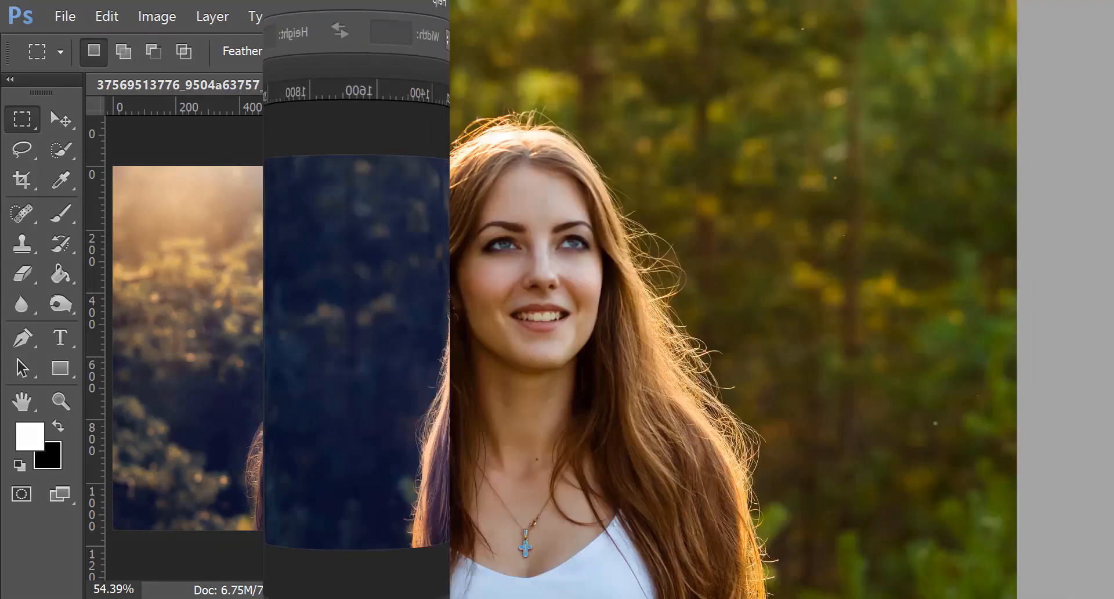